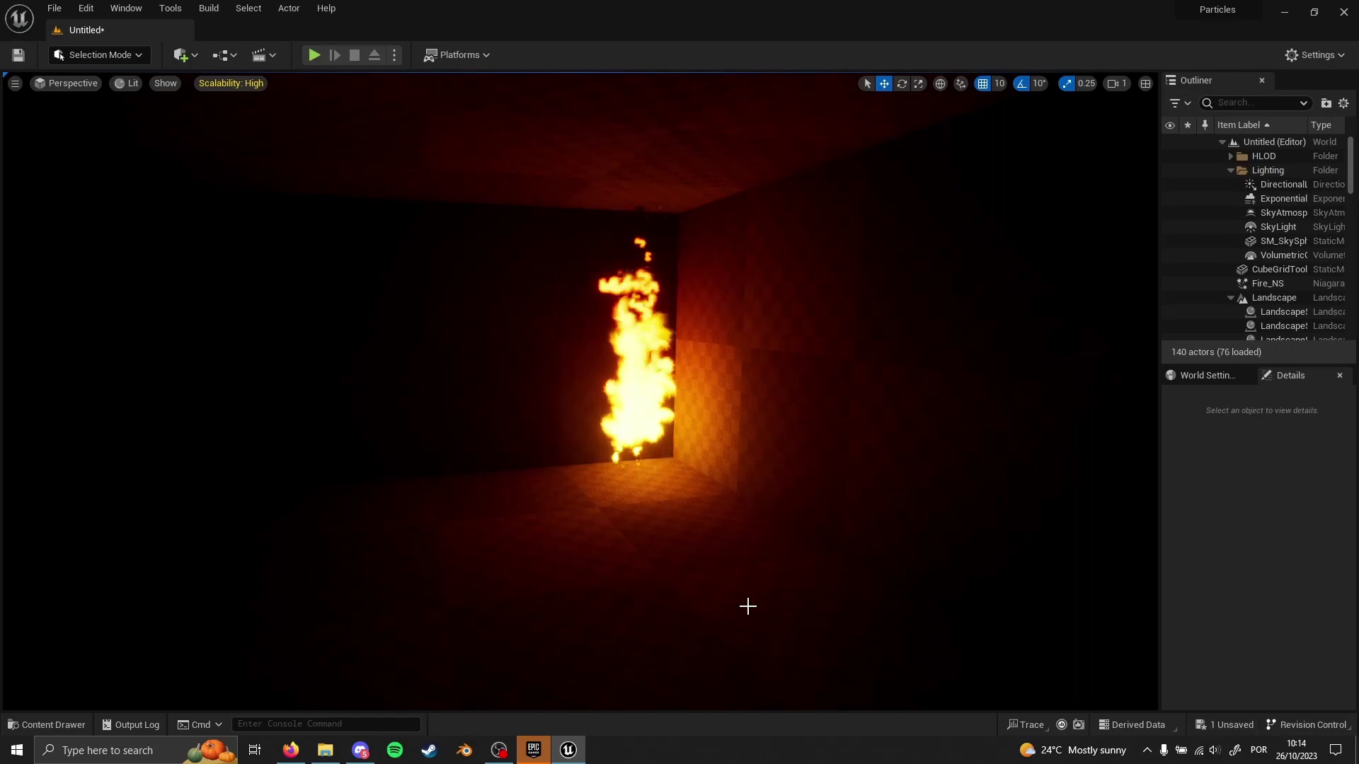
Add a Point Light to the level
left_click(193, 58)
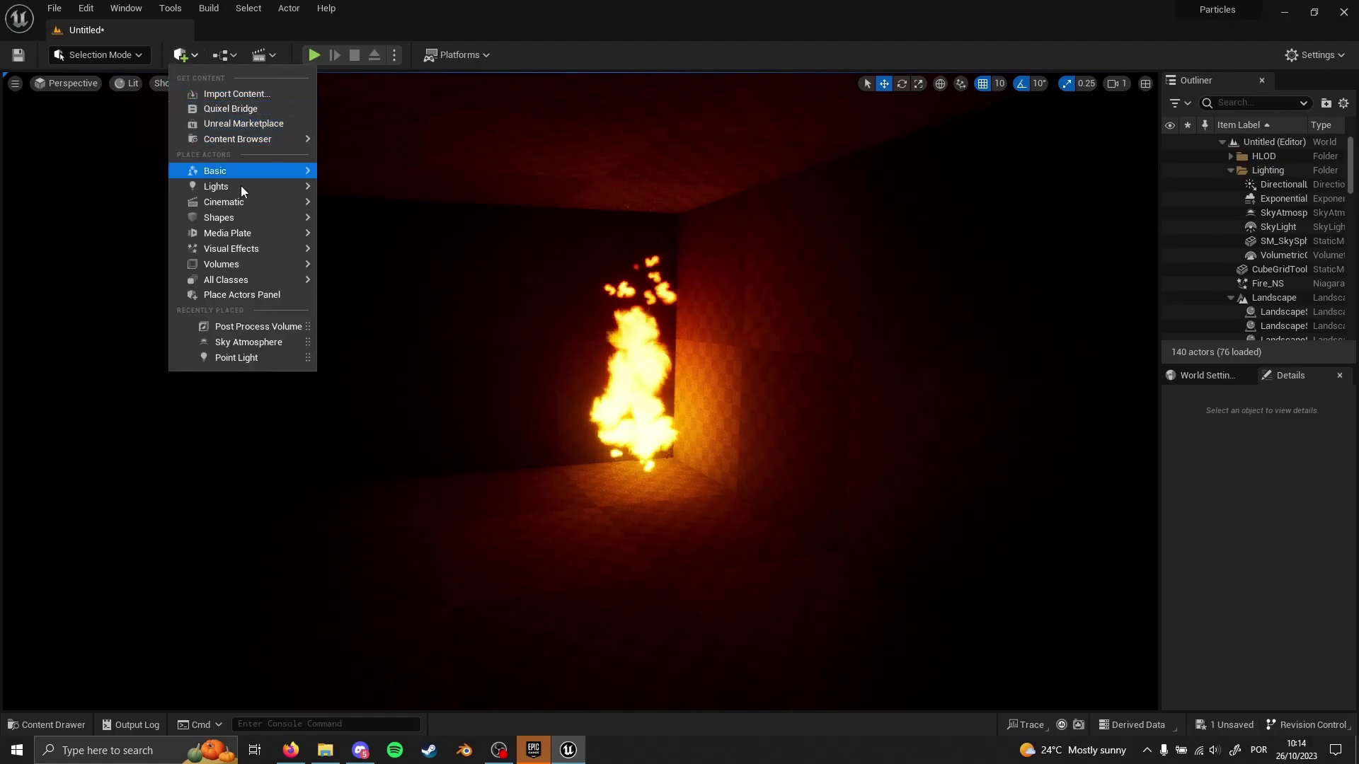
mouse_move(241, 191)
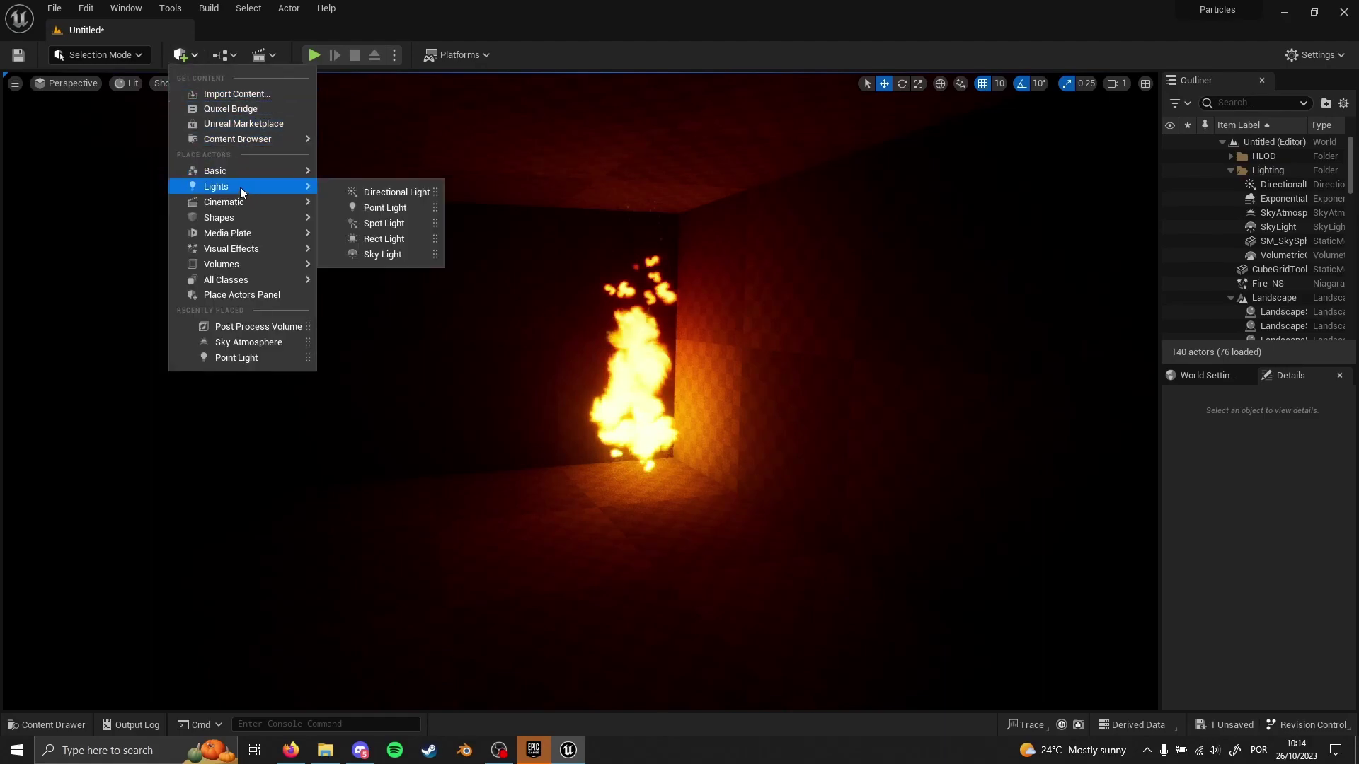
left_click(408, 209)
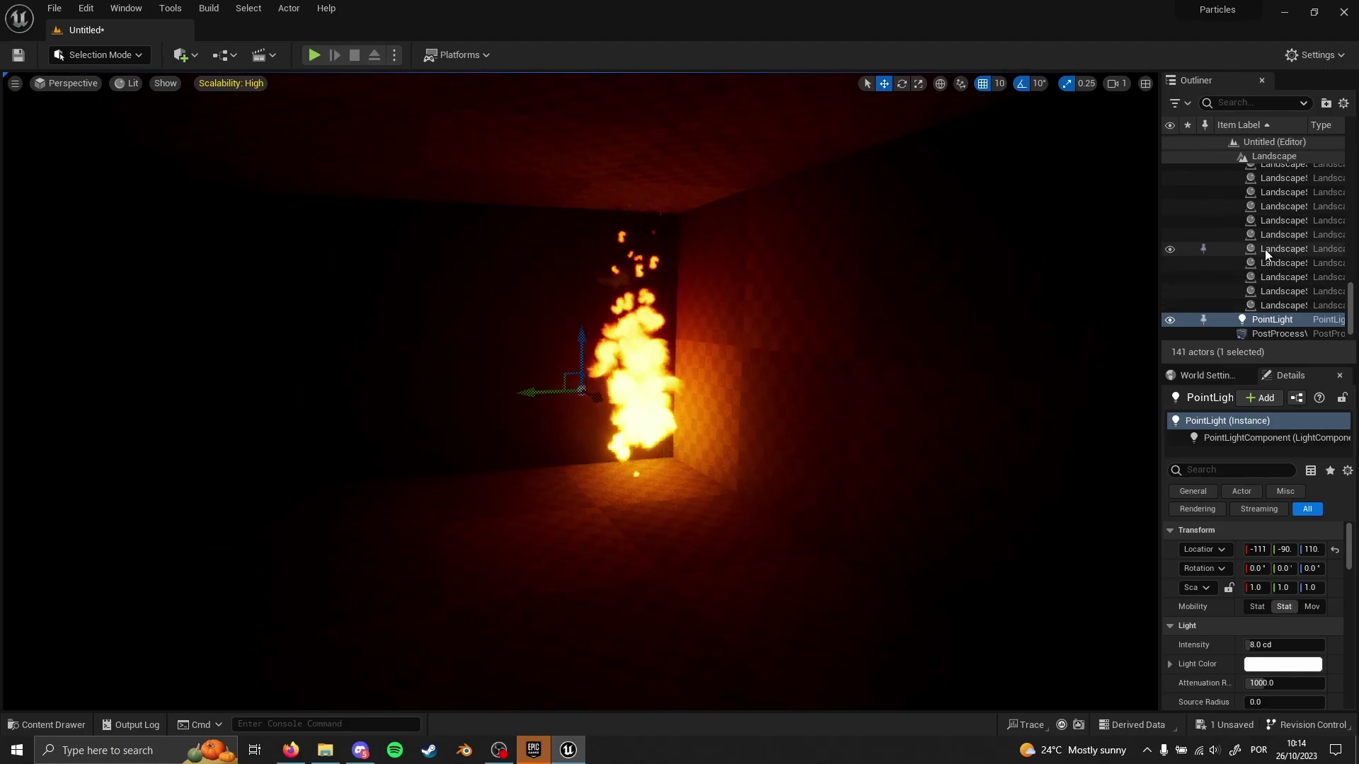
Copy the location of Fire_NS and paste it onto the PointLight so the light sits at the fire's base
scroll(1267, 251, "down", 1)
scroll(1267, 258, "up", 10)
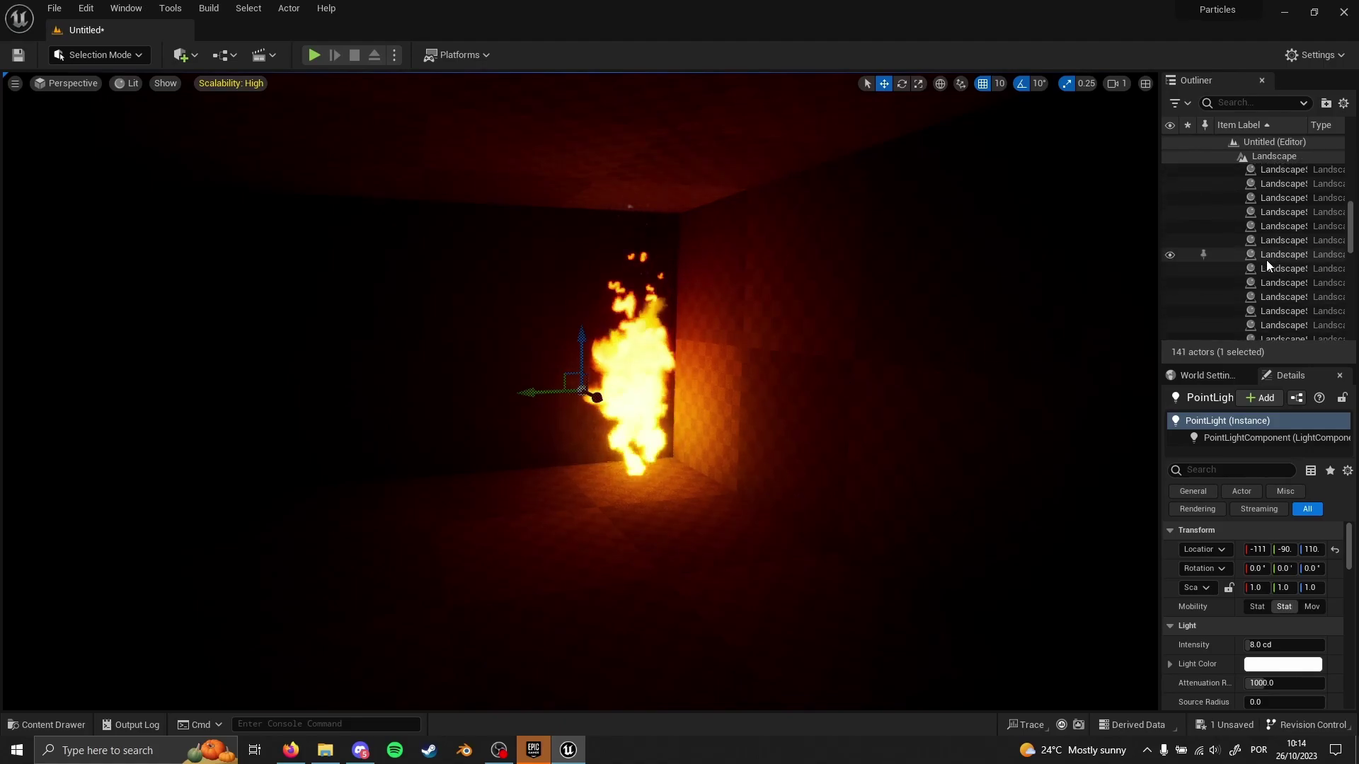
scroll(1267, 260, "up", 5)
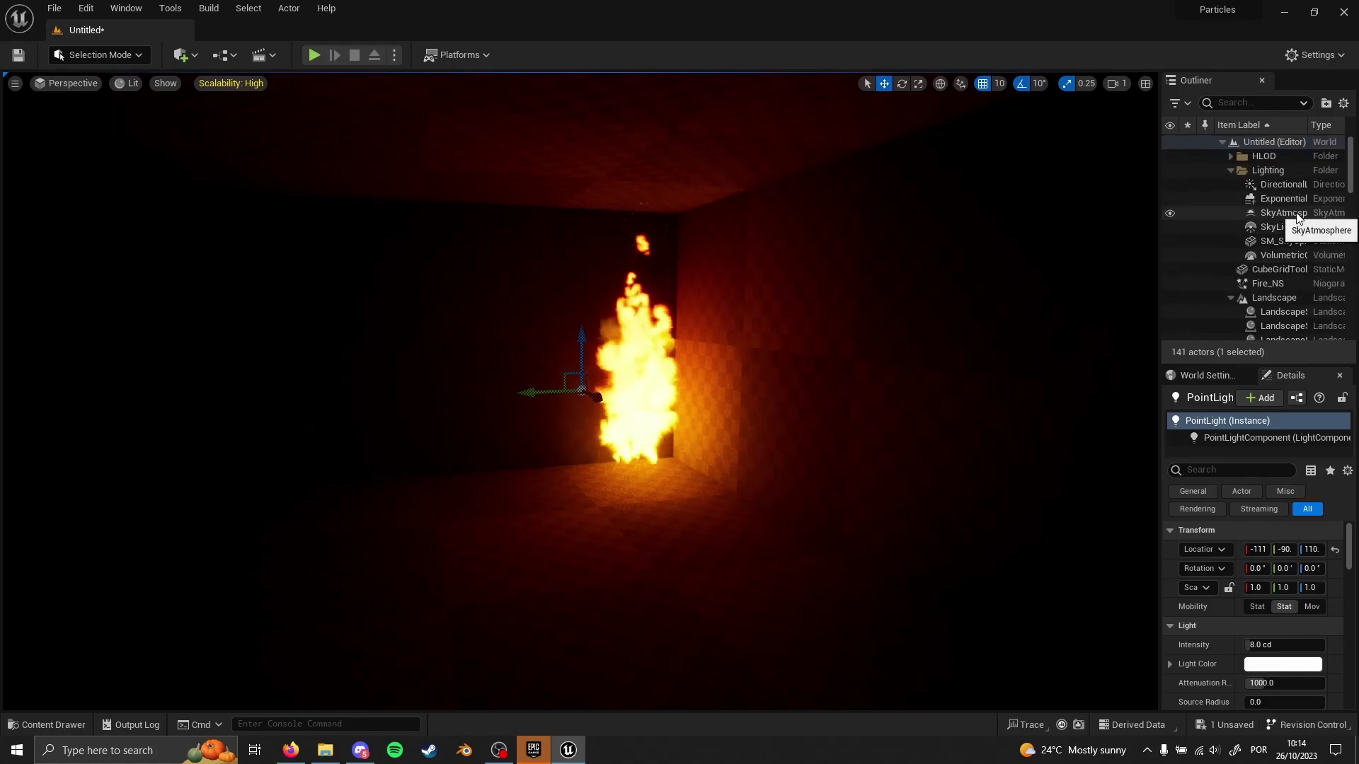
left_click(1279, 285)
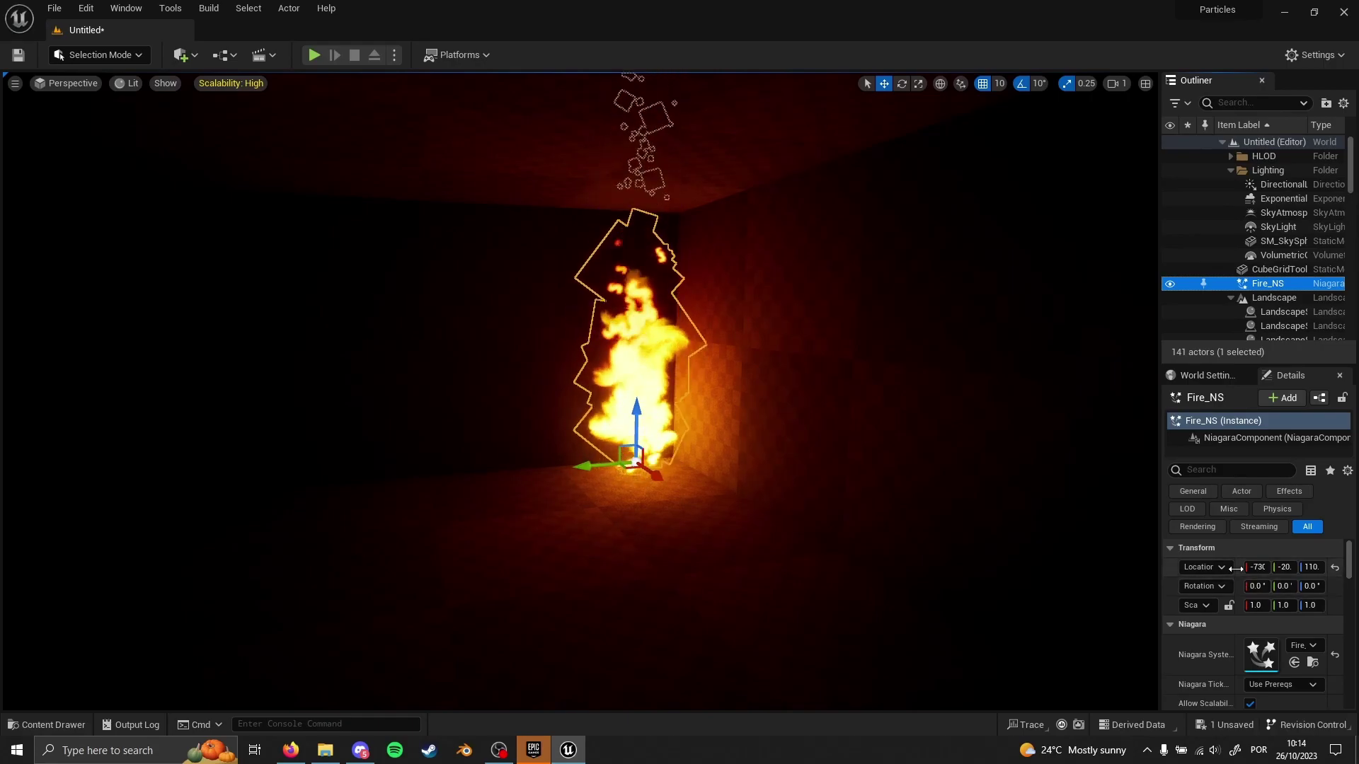
right_click(1238, 566)
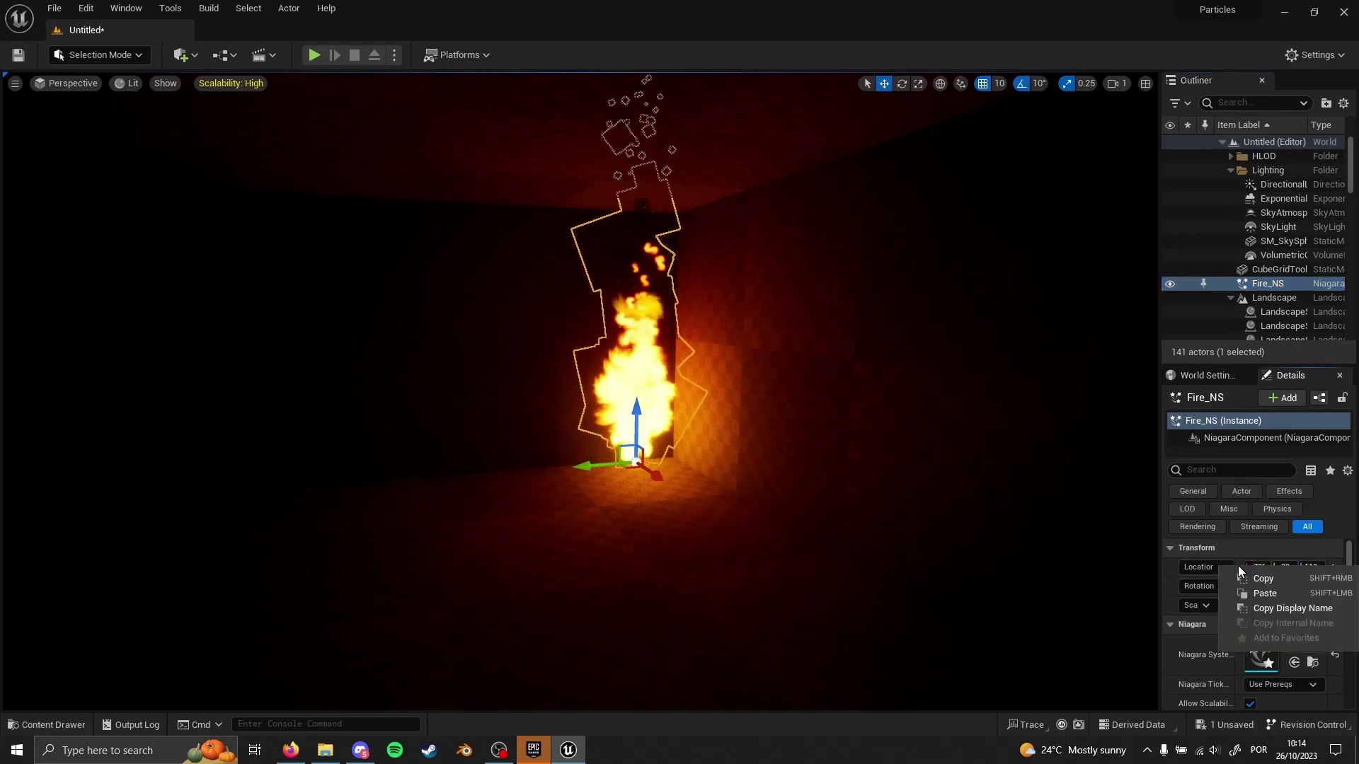
left_click(1266, 582)
scroll(1276, 188, "down", 5)
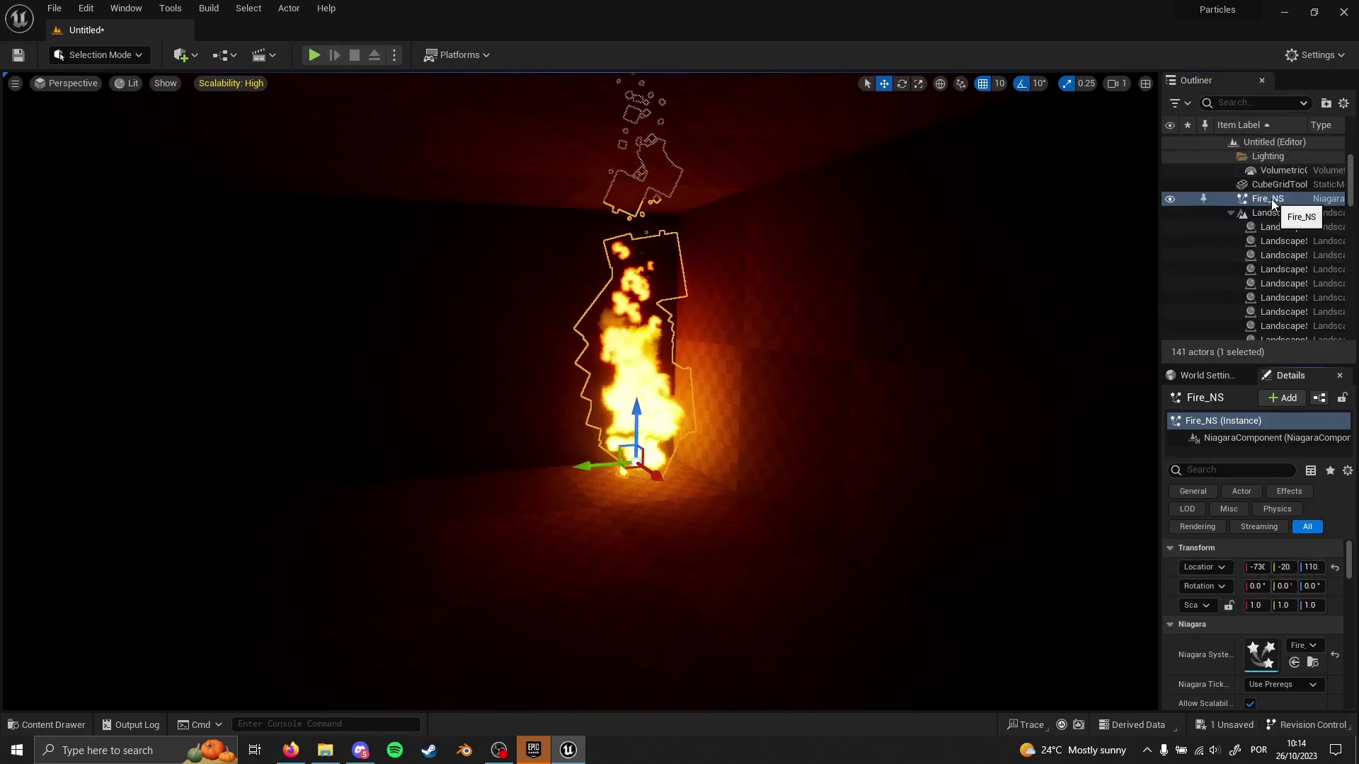
scroll(1271, 198, "down", 3)
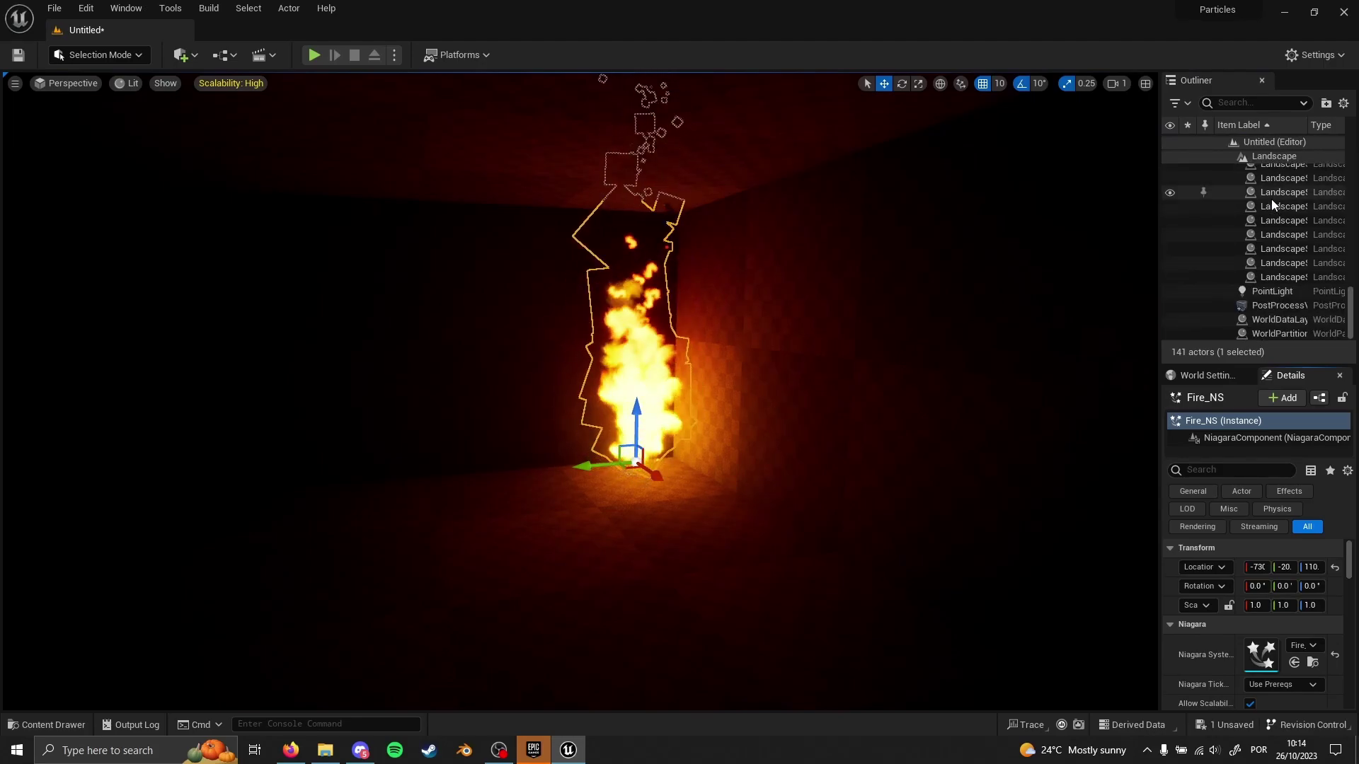
left_click(1279, 293)
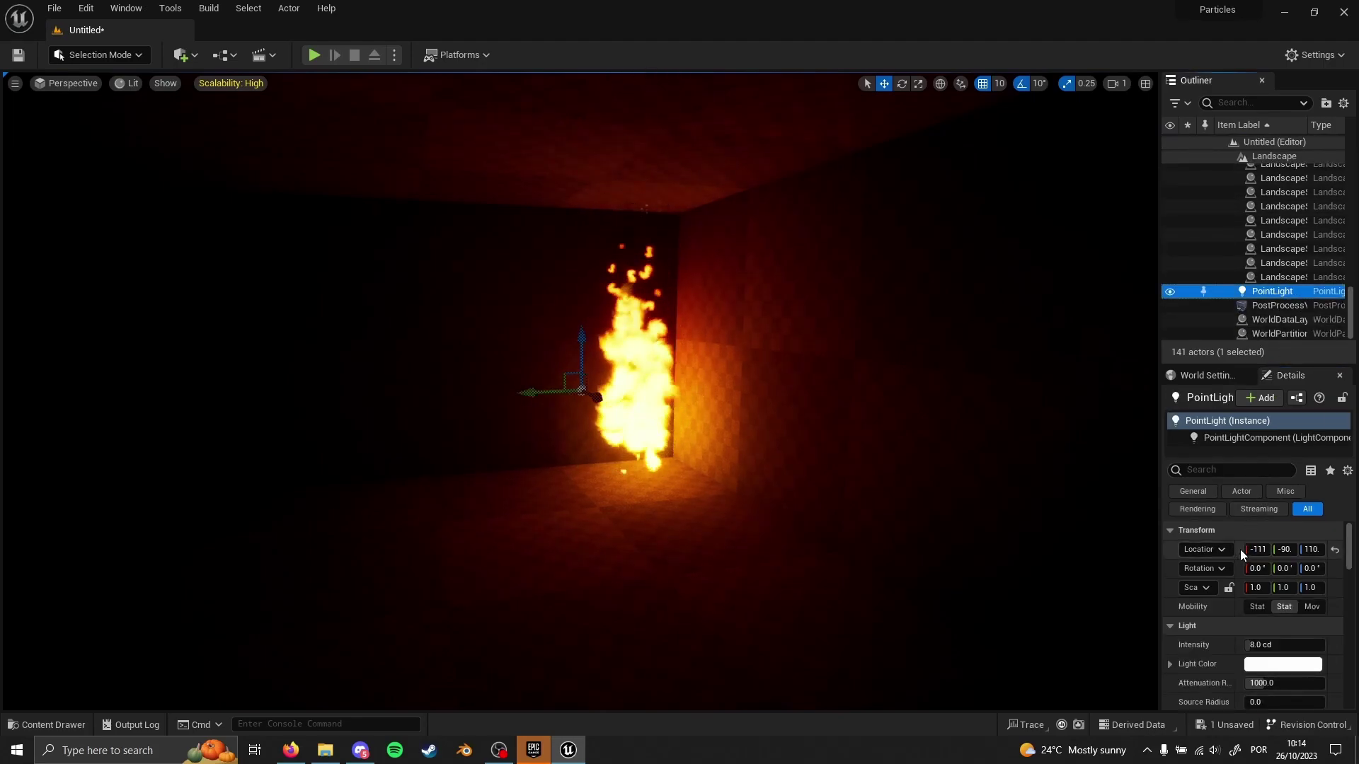
right_click(1240, 549)
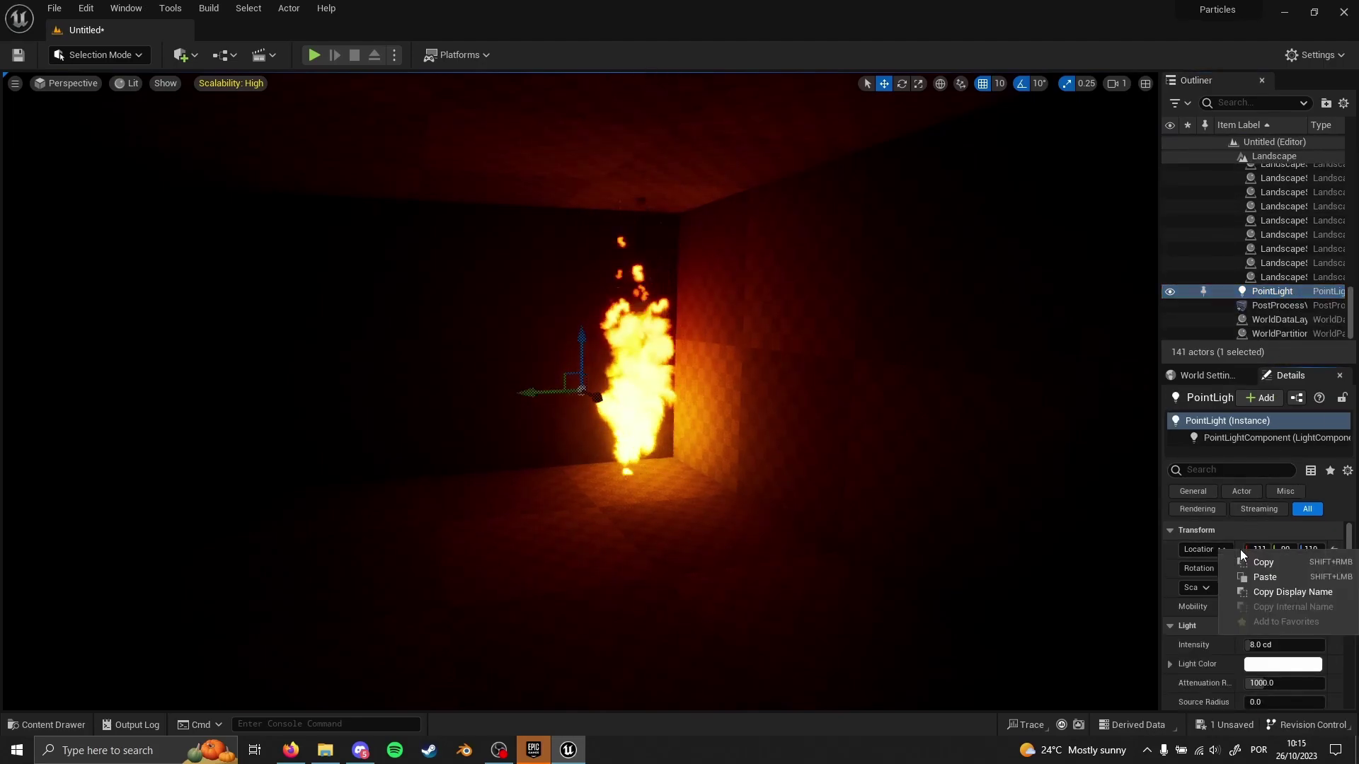
left_click(1271, 579)
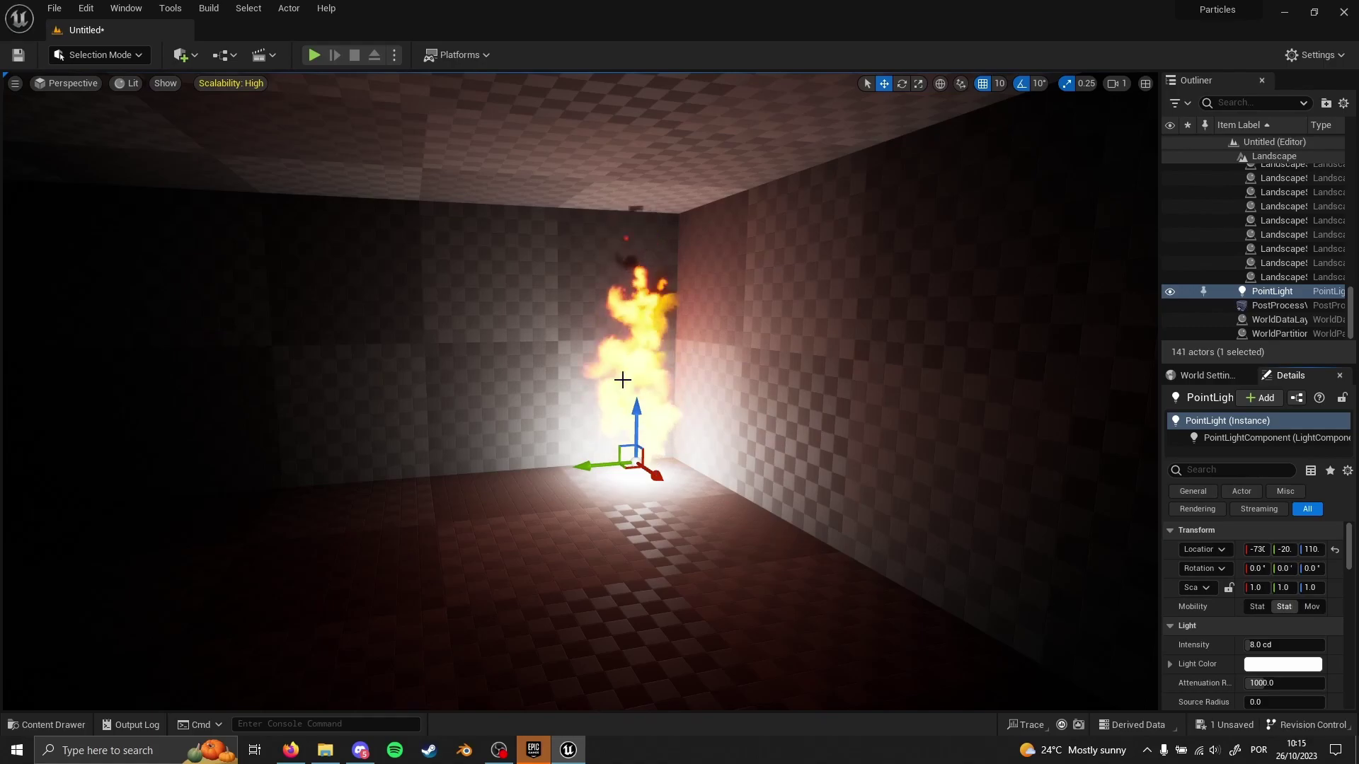
Set the point light's colour to a saturated orange, hex sRGB FF6D00FF
left_click(1270, 665)
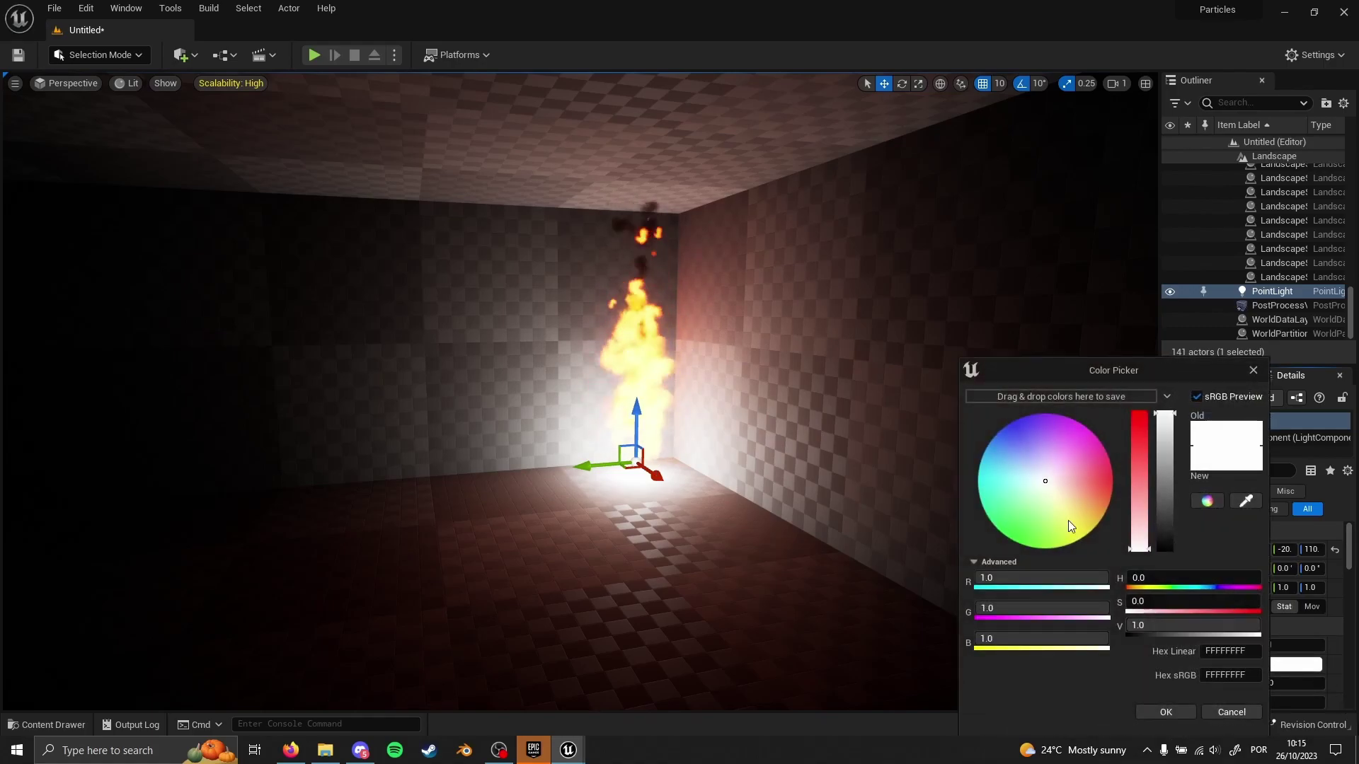
left_click_drag(1048, 486, 1135, 494)
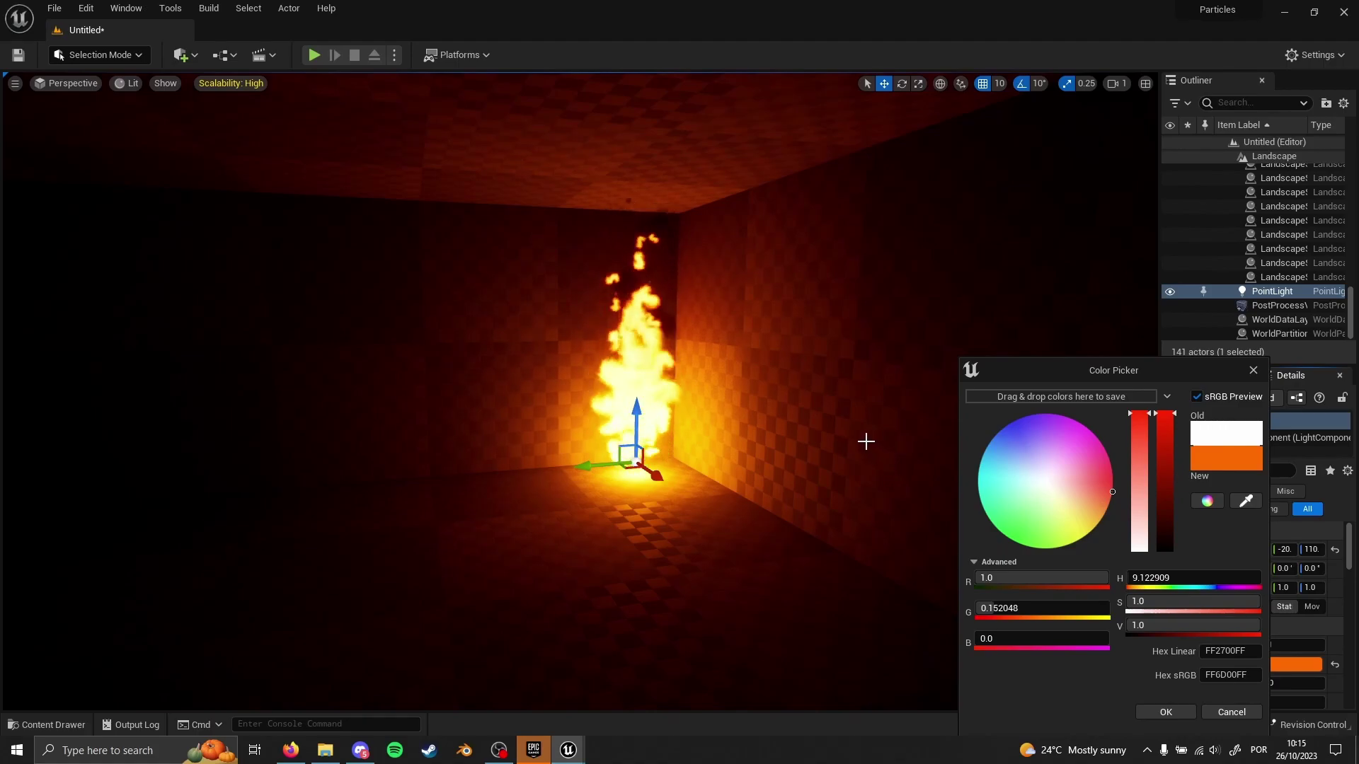
left_click(1252, 370)
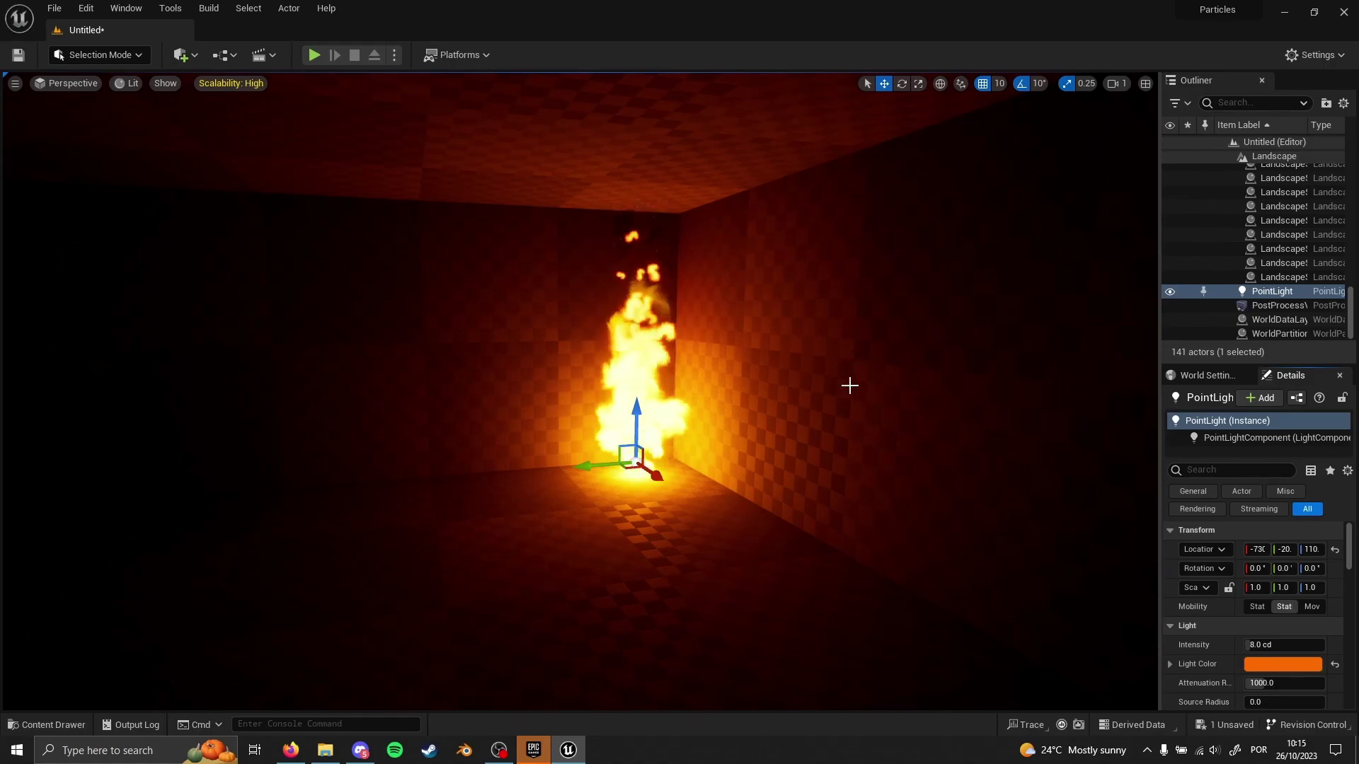
Create a new material named Fire_LF in the FX/Materials folder
key("ctrl+space")
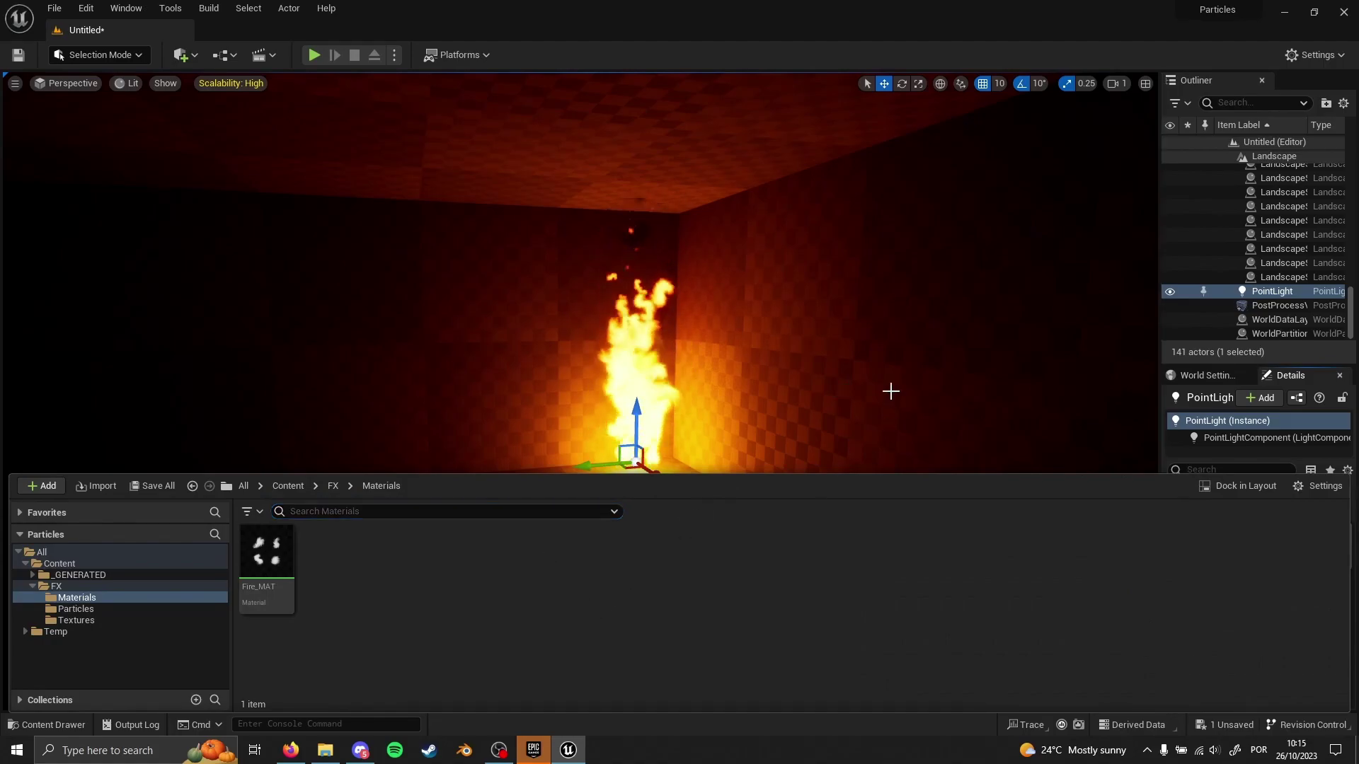
left_click(92, 599)
left_click(383, 587)
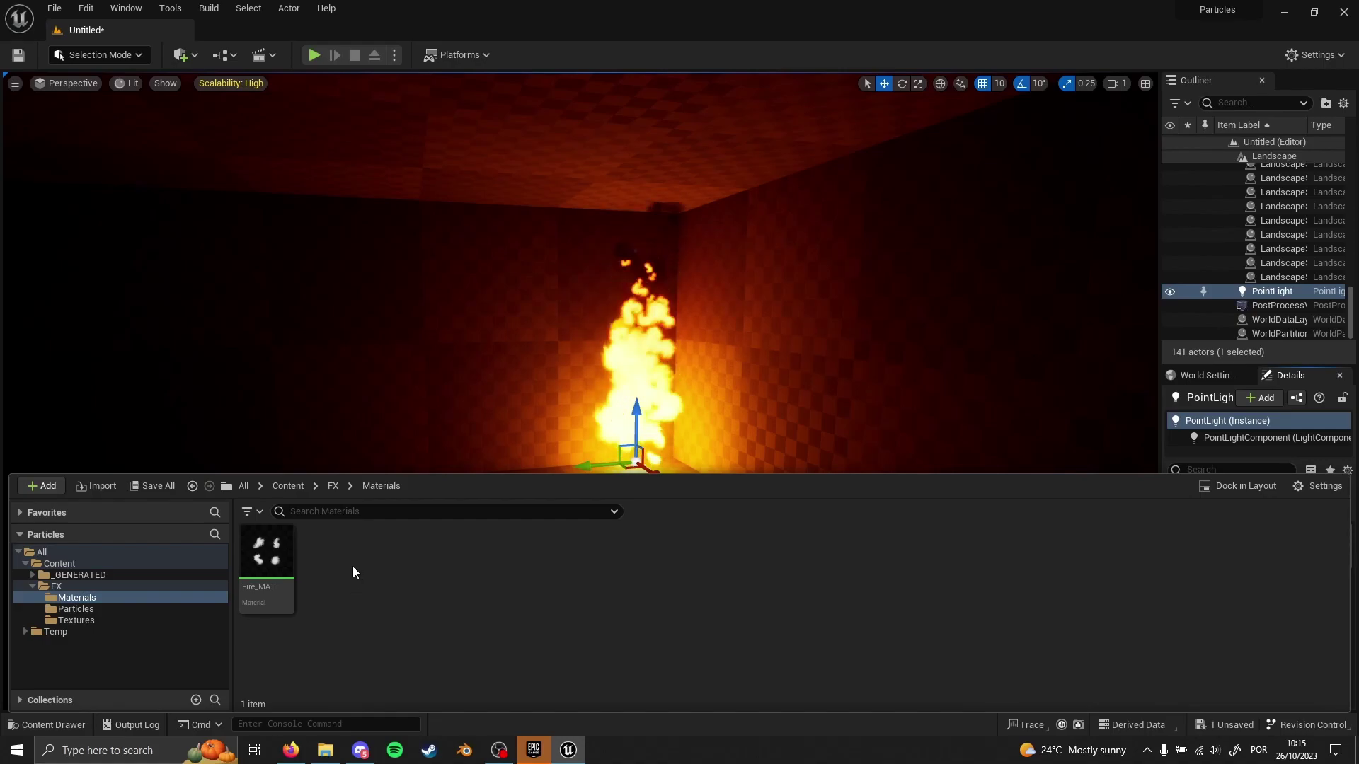
right_click(354, 568)
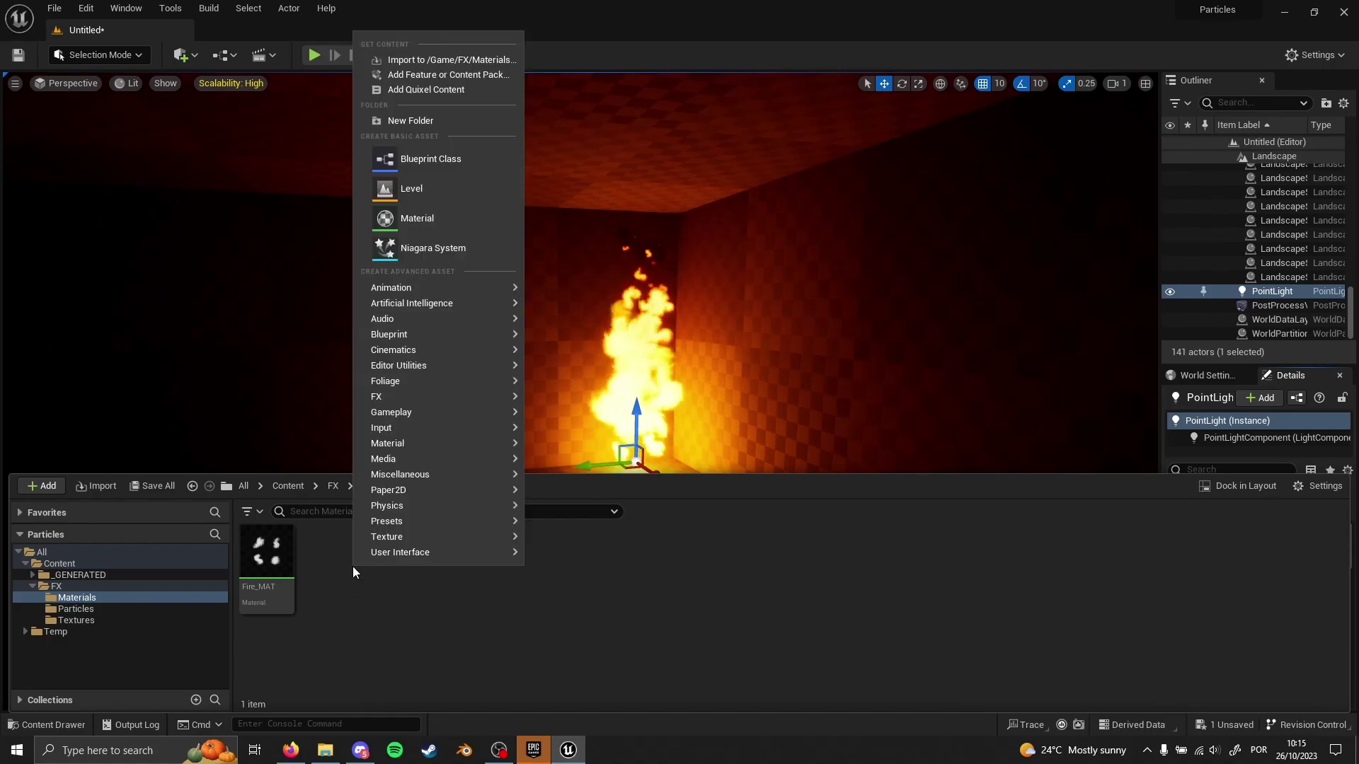
left_click(423, 217)
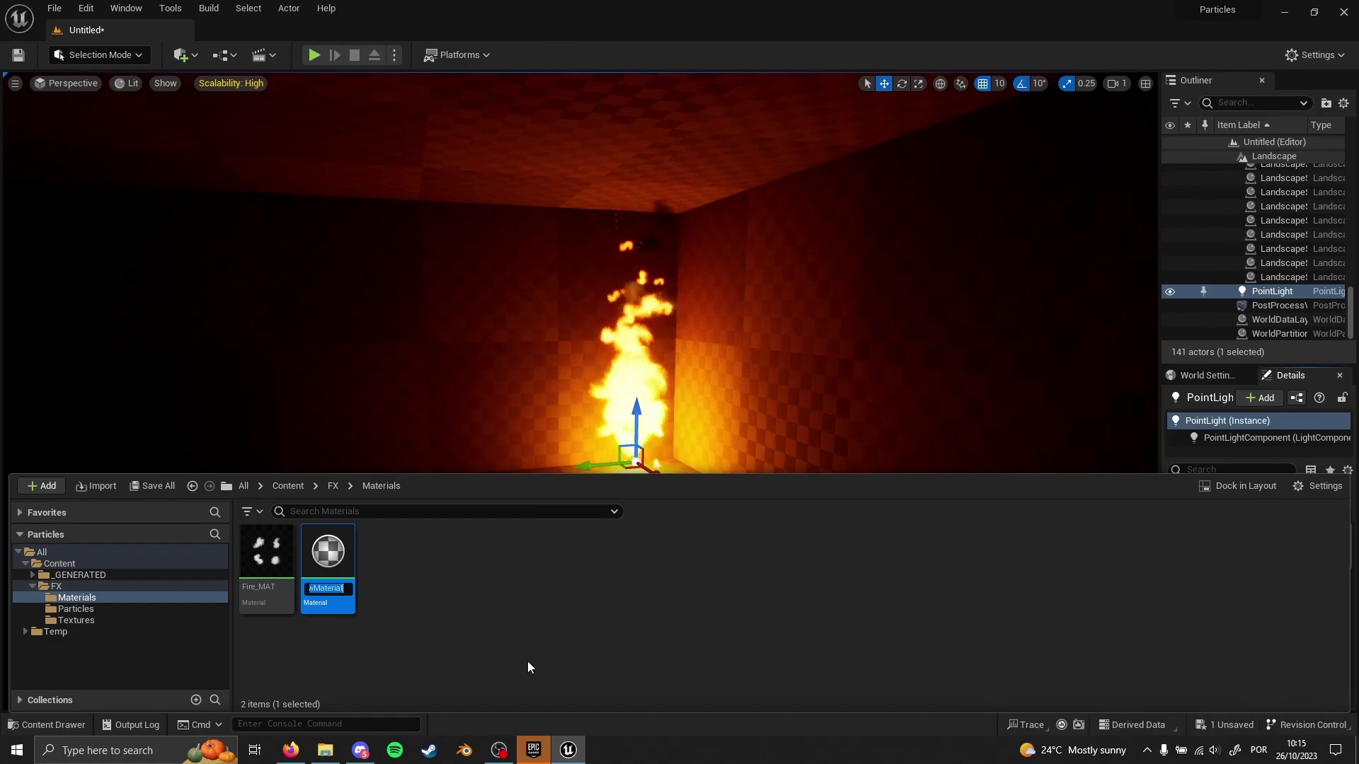
type("Fire_LF")
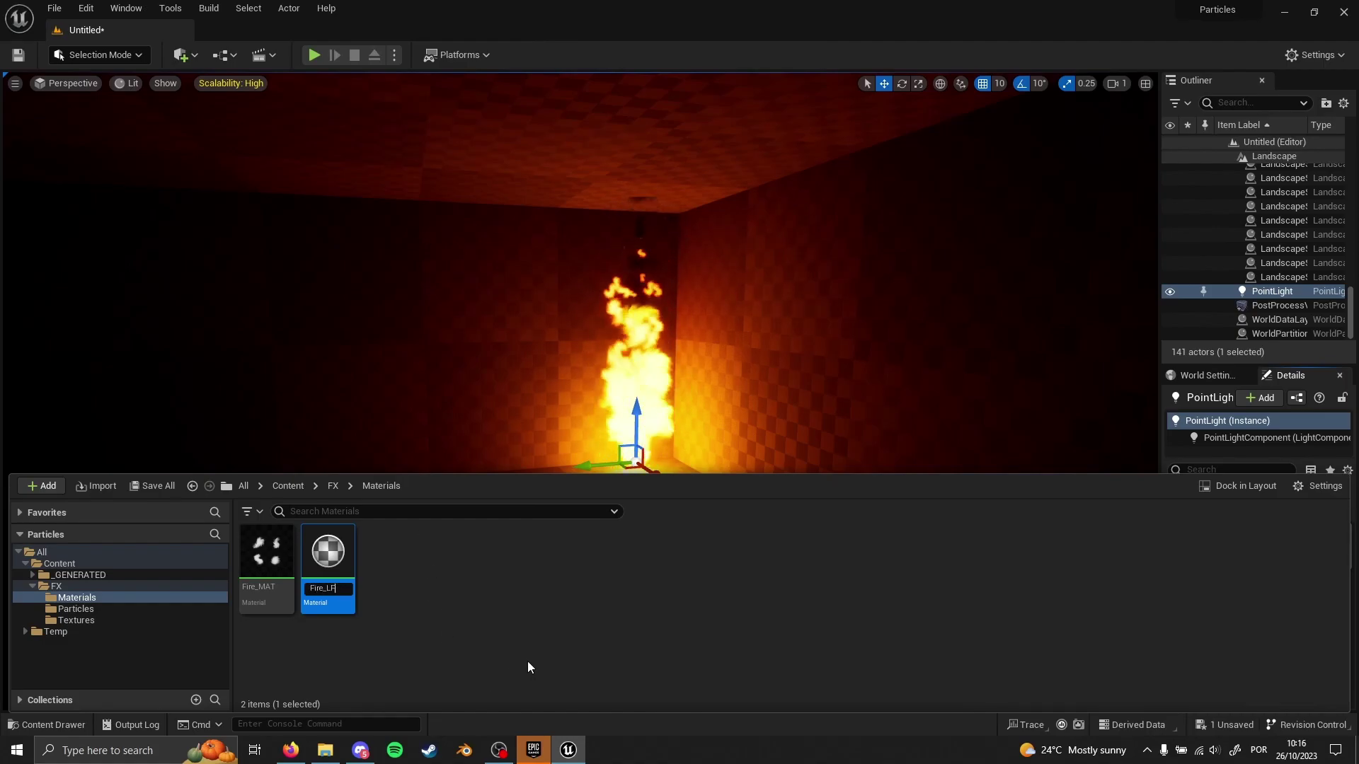
key("Return")
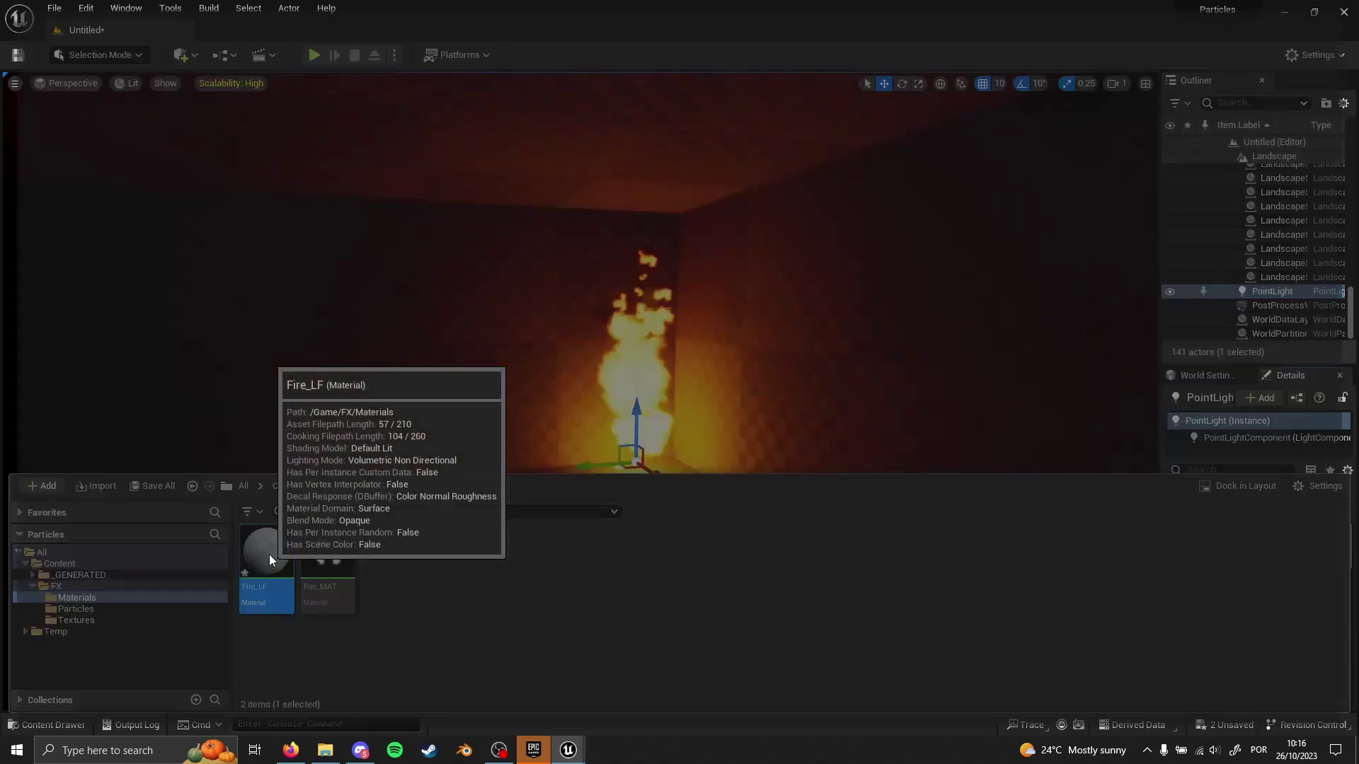
Open the Fire_LF material and set its Material Domain to Light Function
double_click(269, 554)
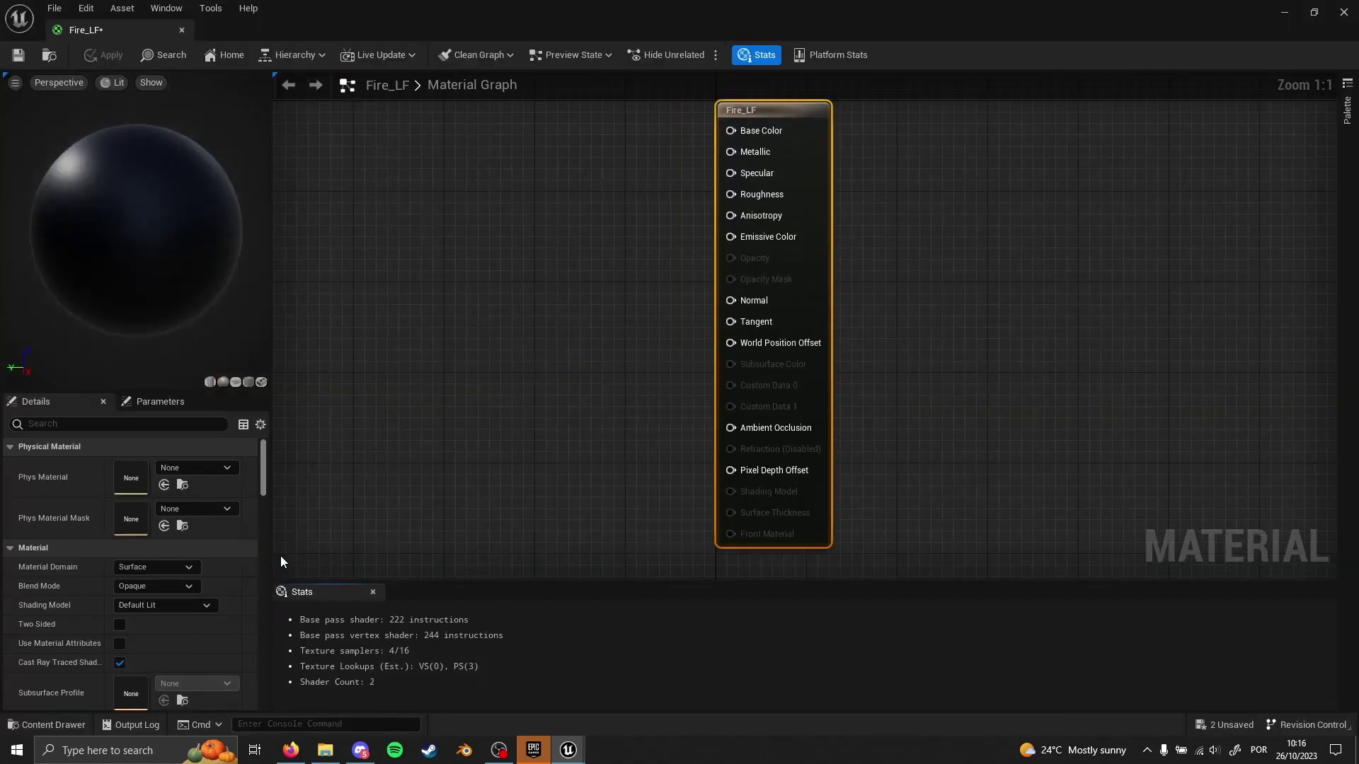
right_click_drag(652, 363, 775, 370)
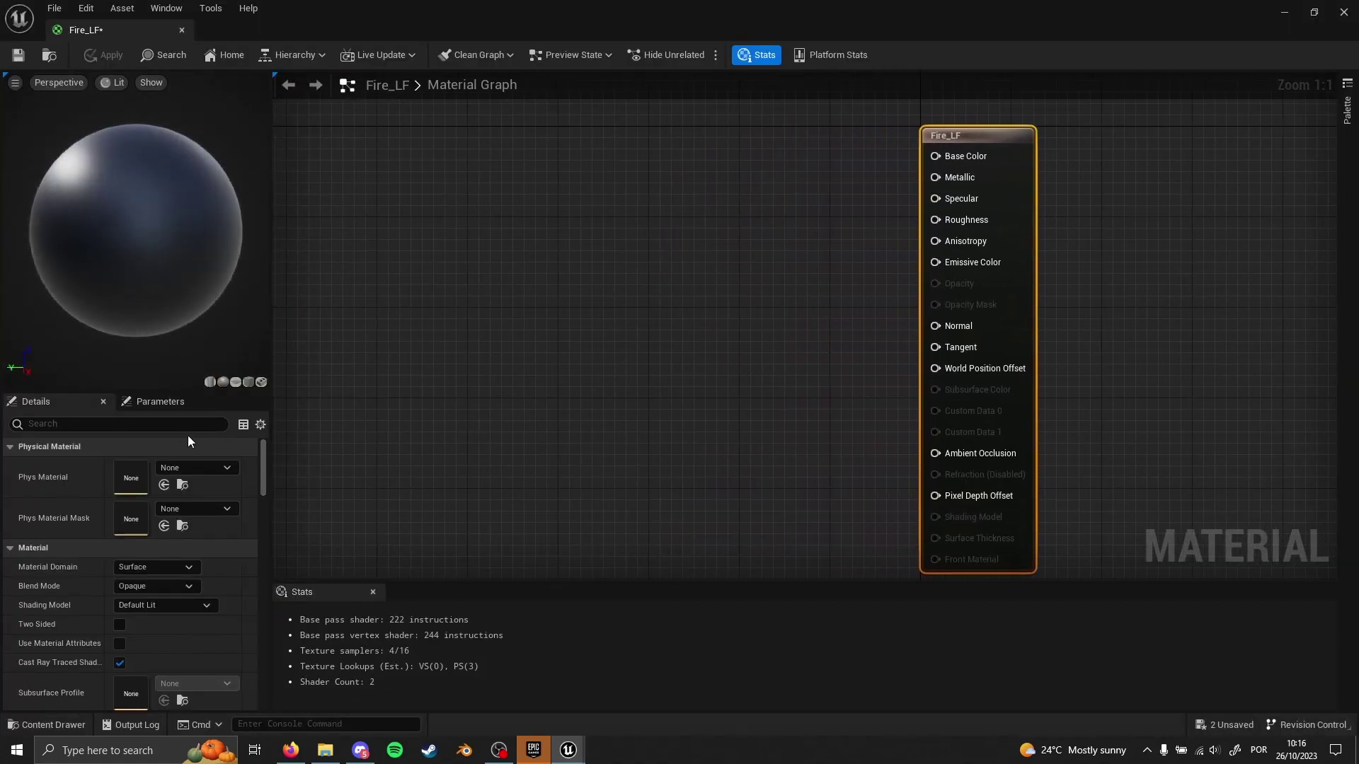
left_click(173, 569)
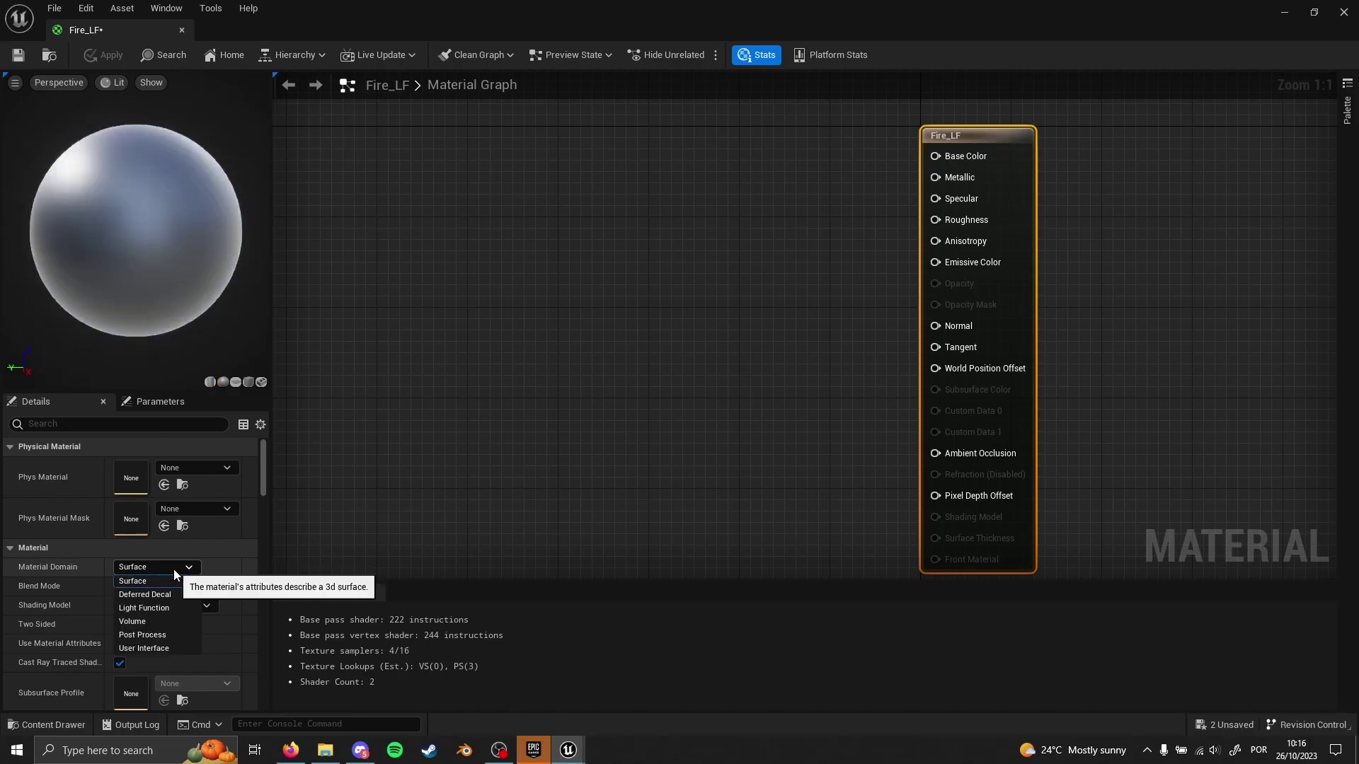
left_click(148, 609)
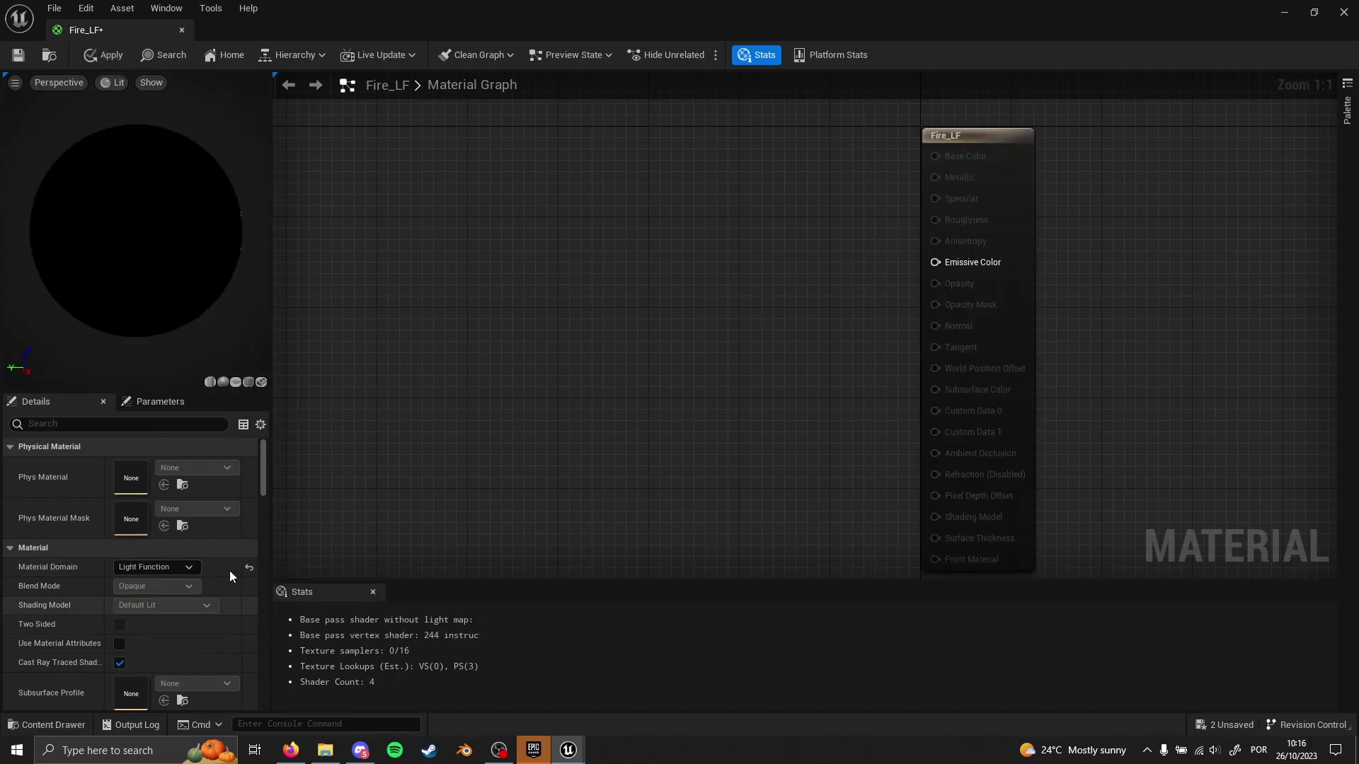
Add a Time node to the material graph, well ahead of the Fire_LF result node
right_click_drag(781, 287, 810, 270)
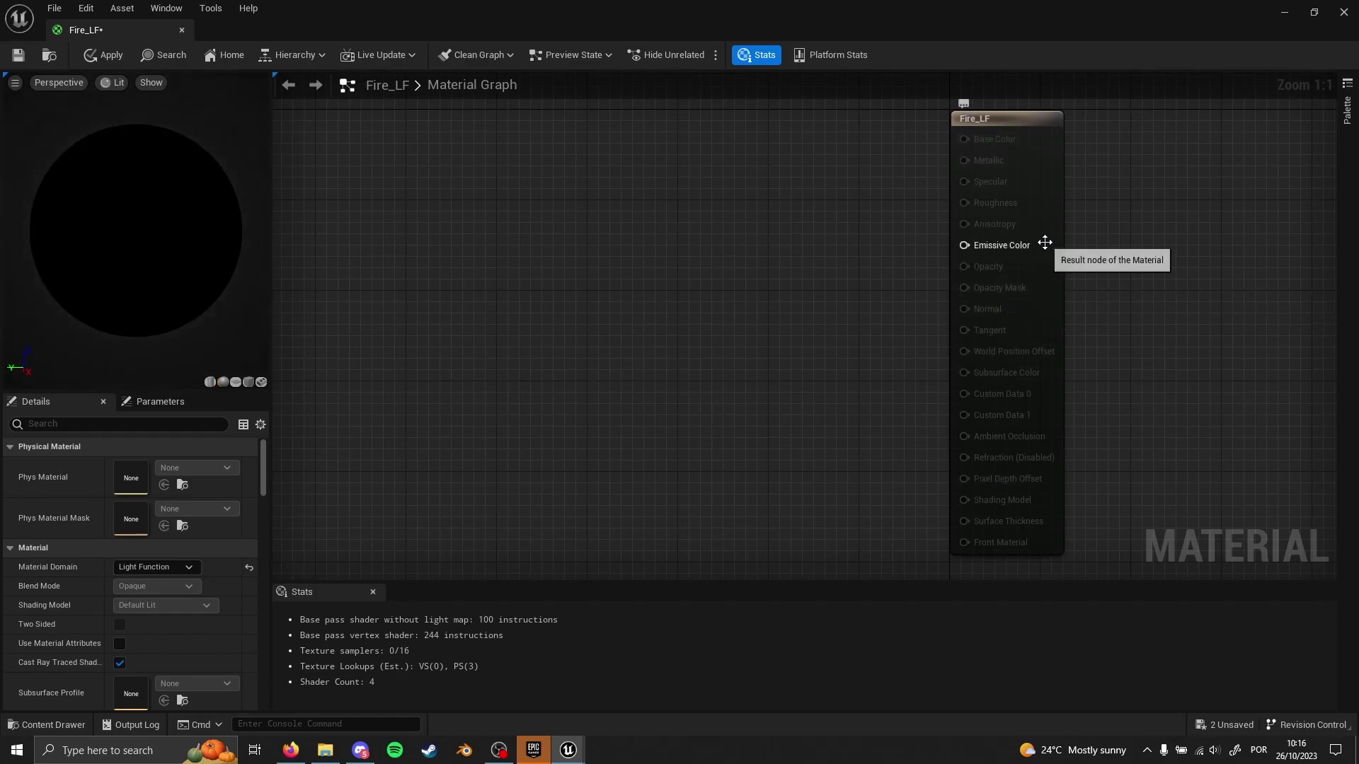
right_click_drag(868, 294, 929, 309)
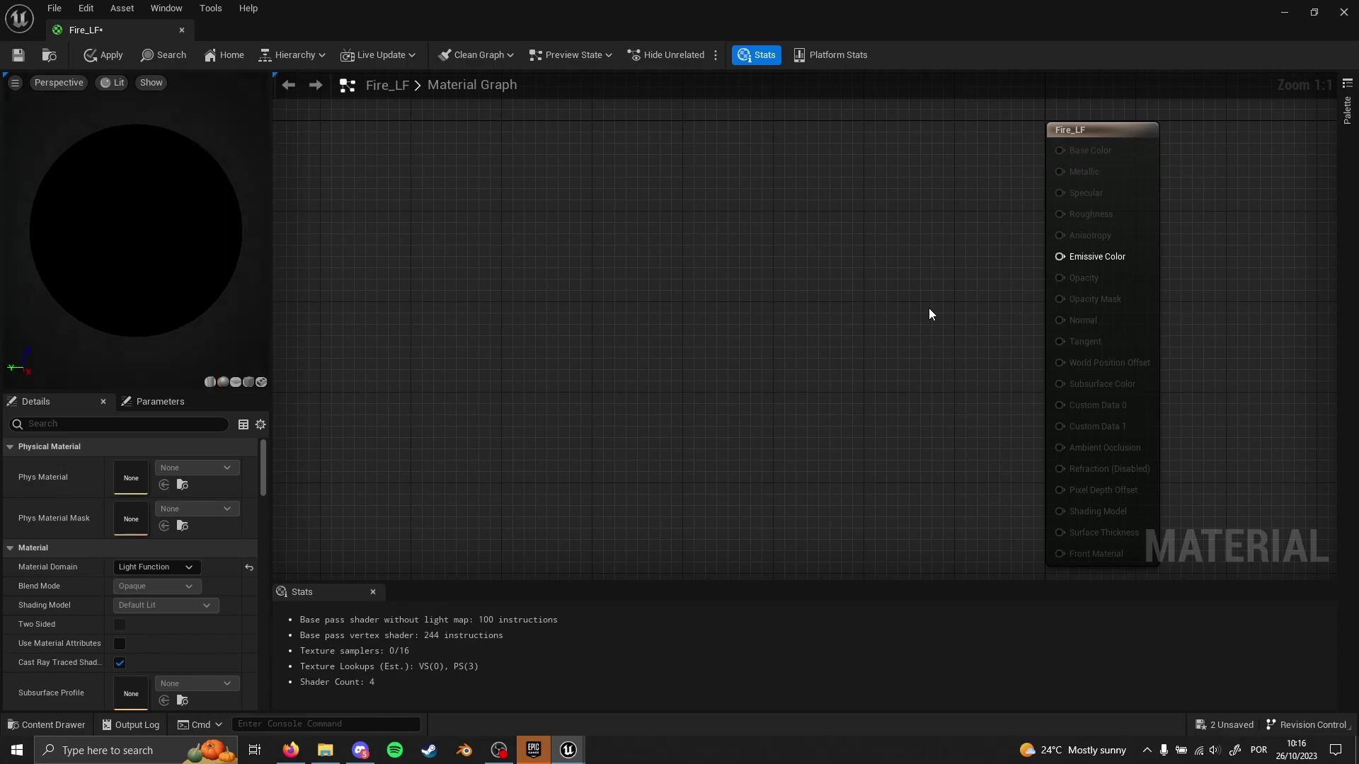
right_click(537, 258)
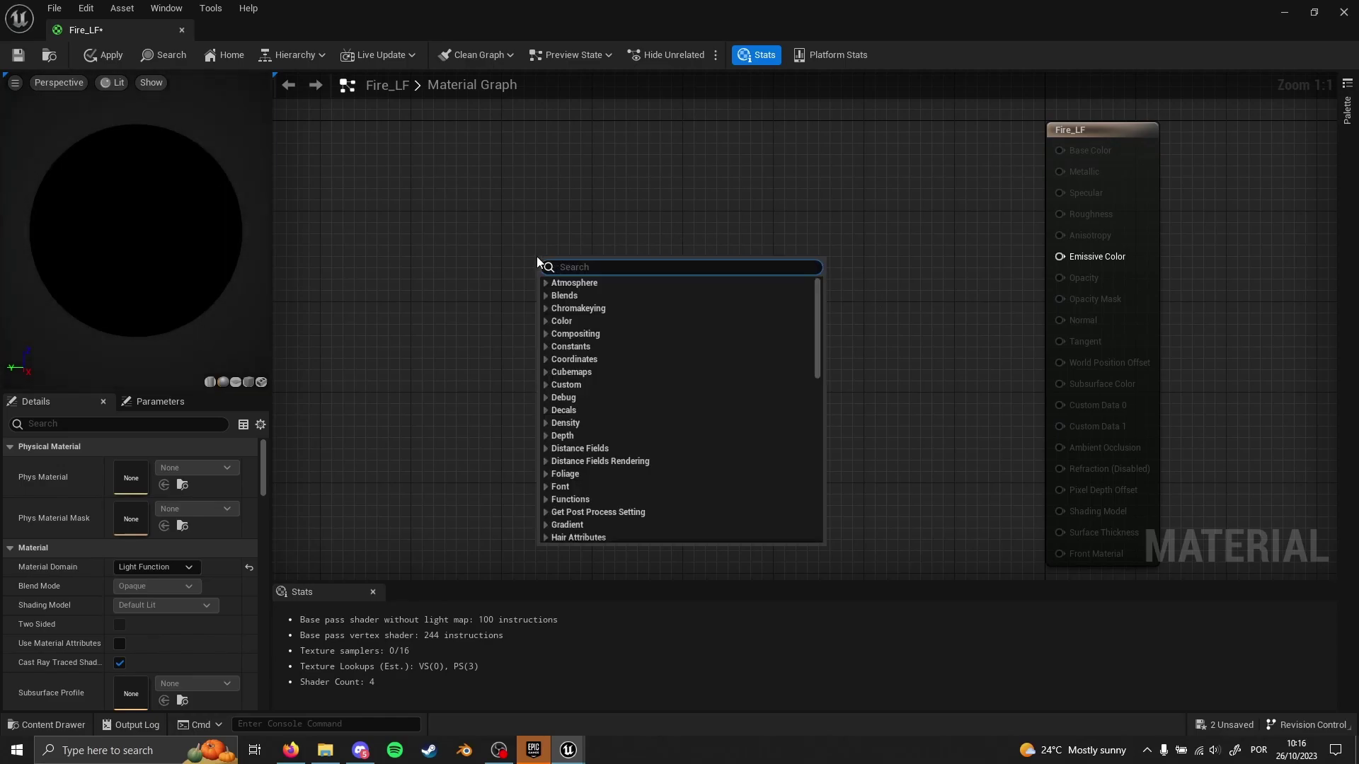
type("time")
key("Escape")
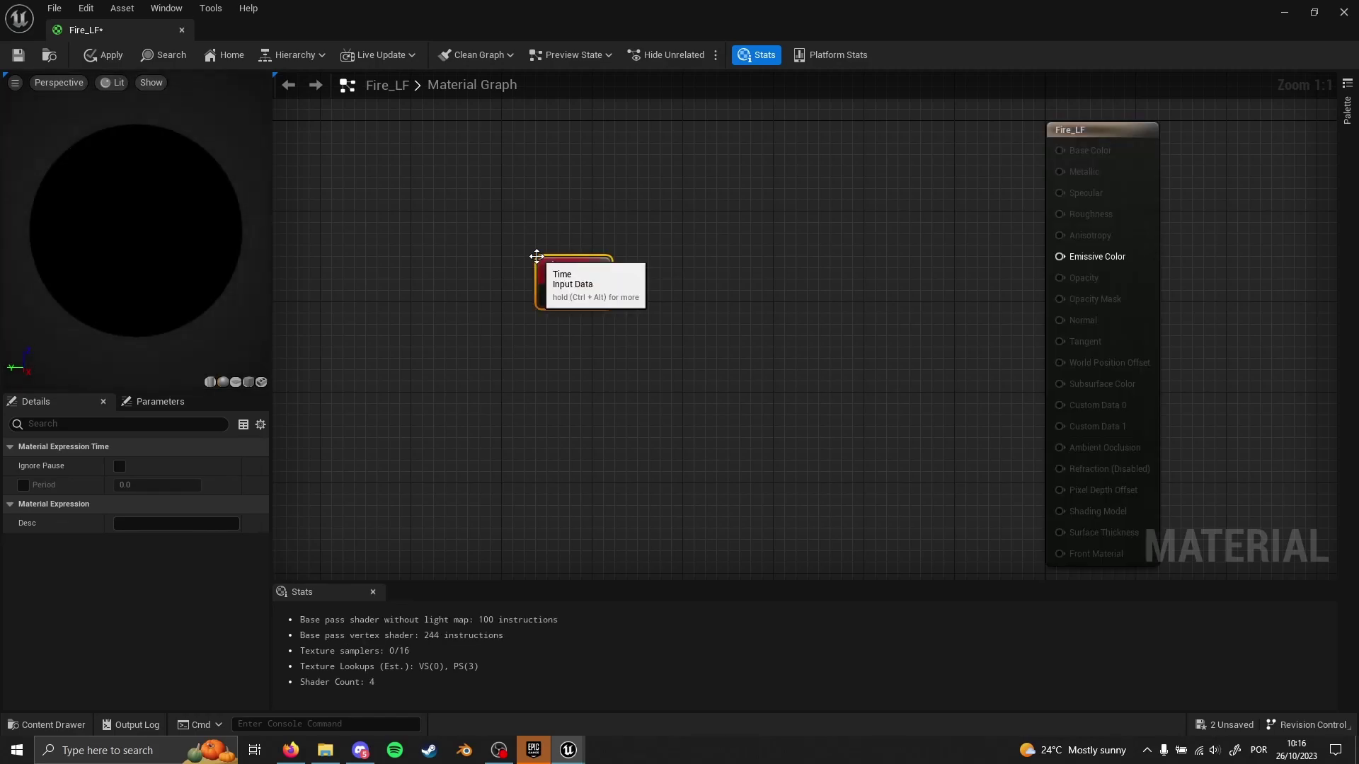
left_click_drag(549, 256, 482, 234)
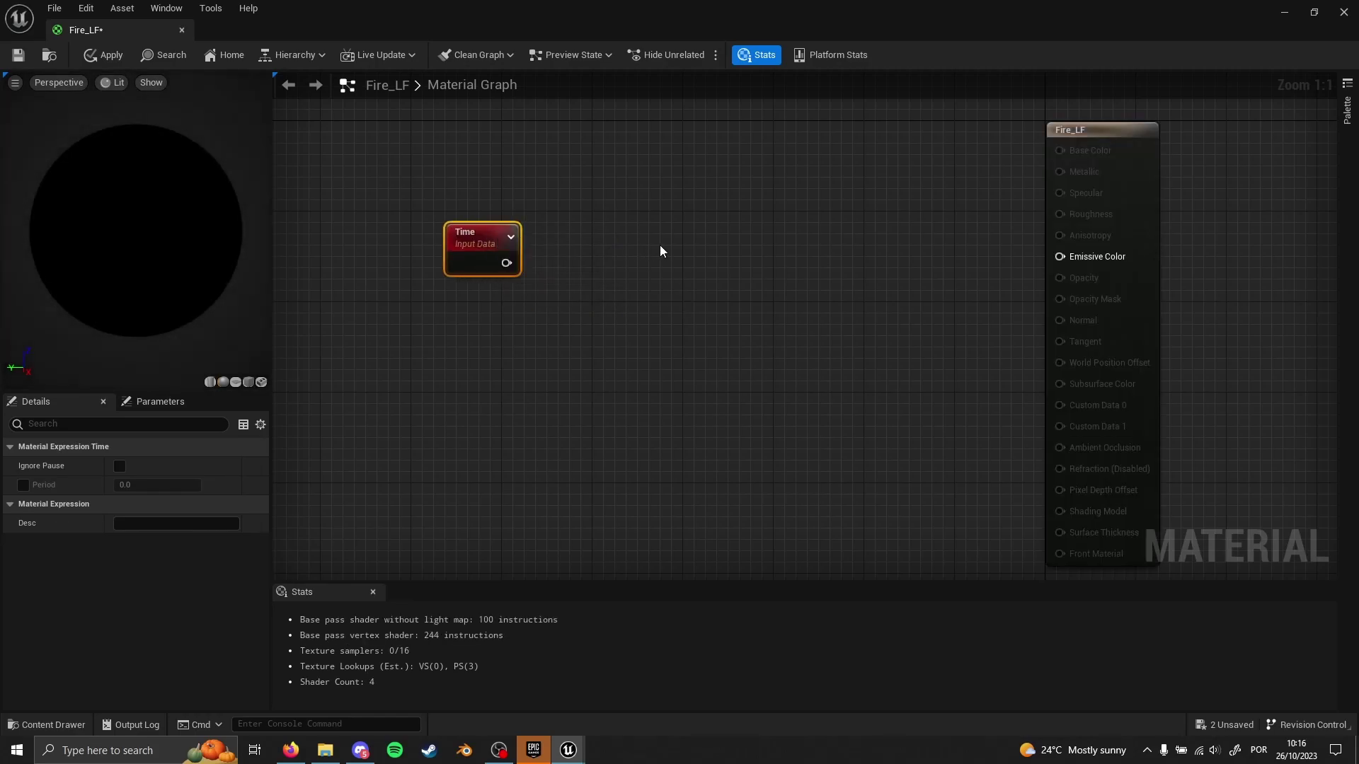
Add a Texture Sample node between the Time node and the Fire_LF result node, level with the Time node
right_click(726, 255)
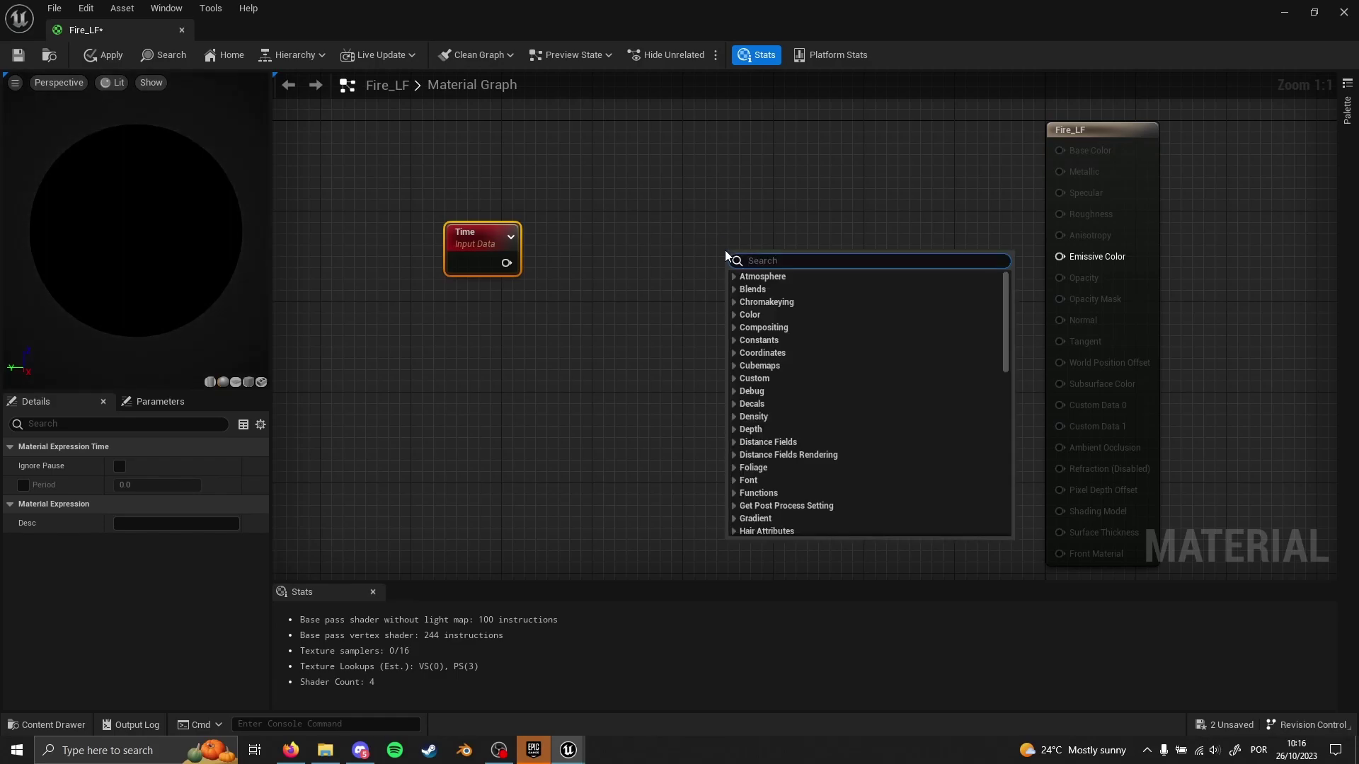
type("texture")
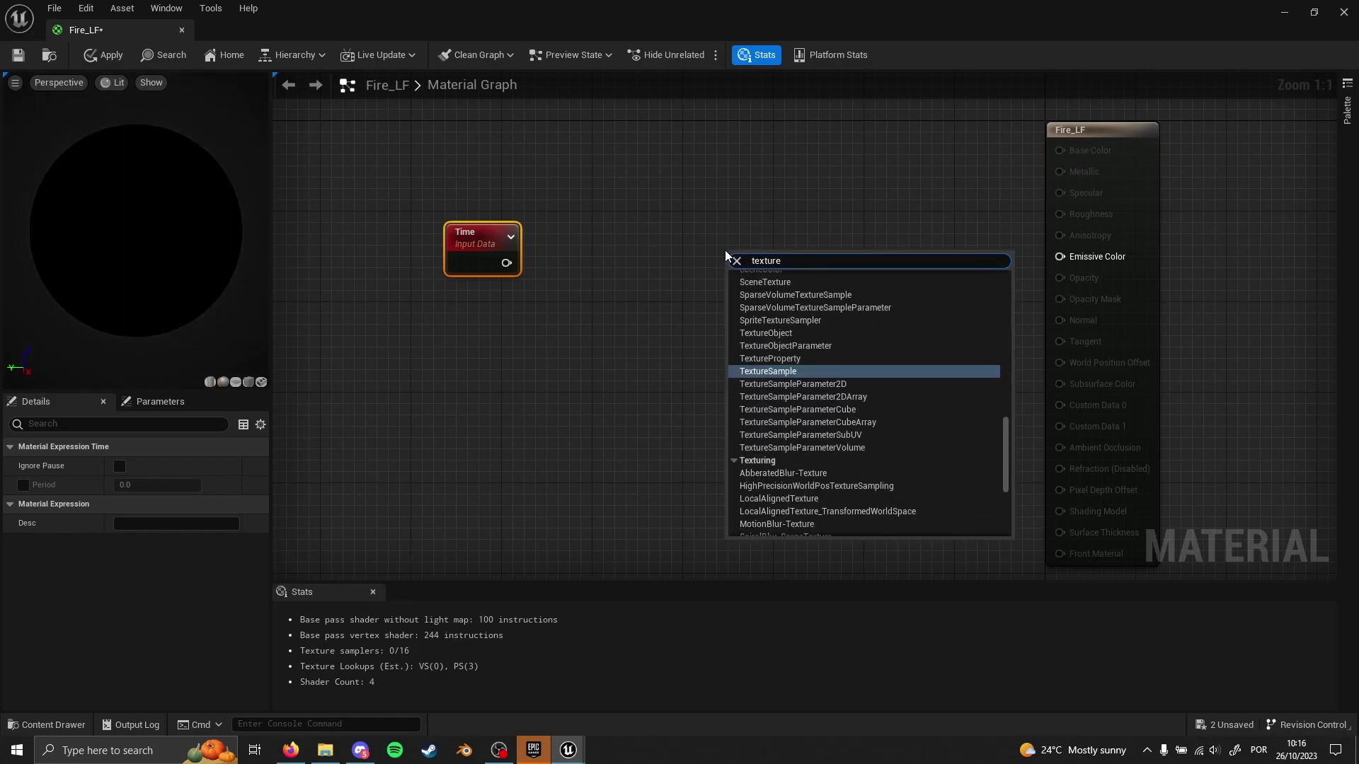
key("Return")
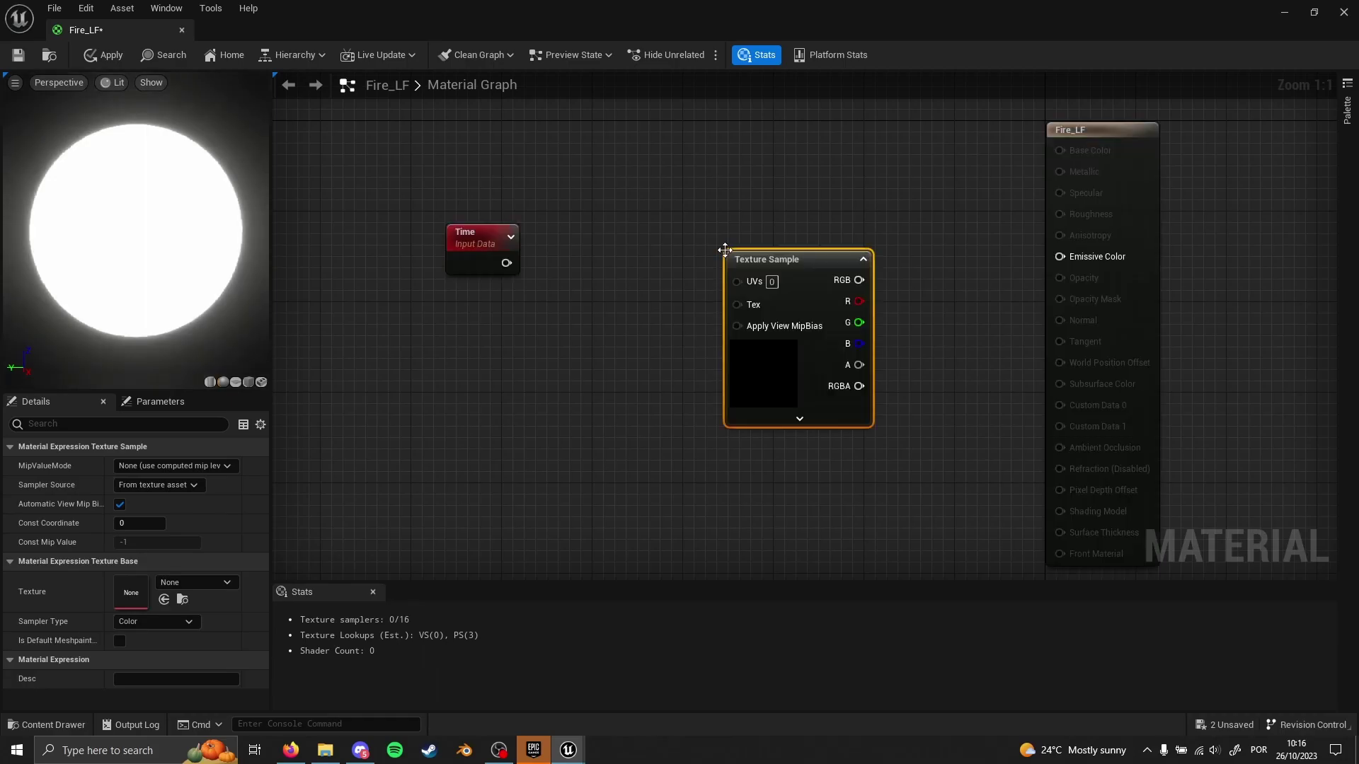
left_click_drag(789, 263, 770, 236)
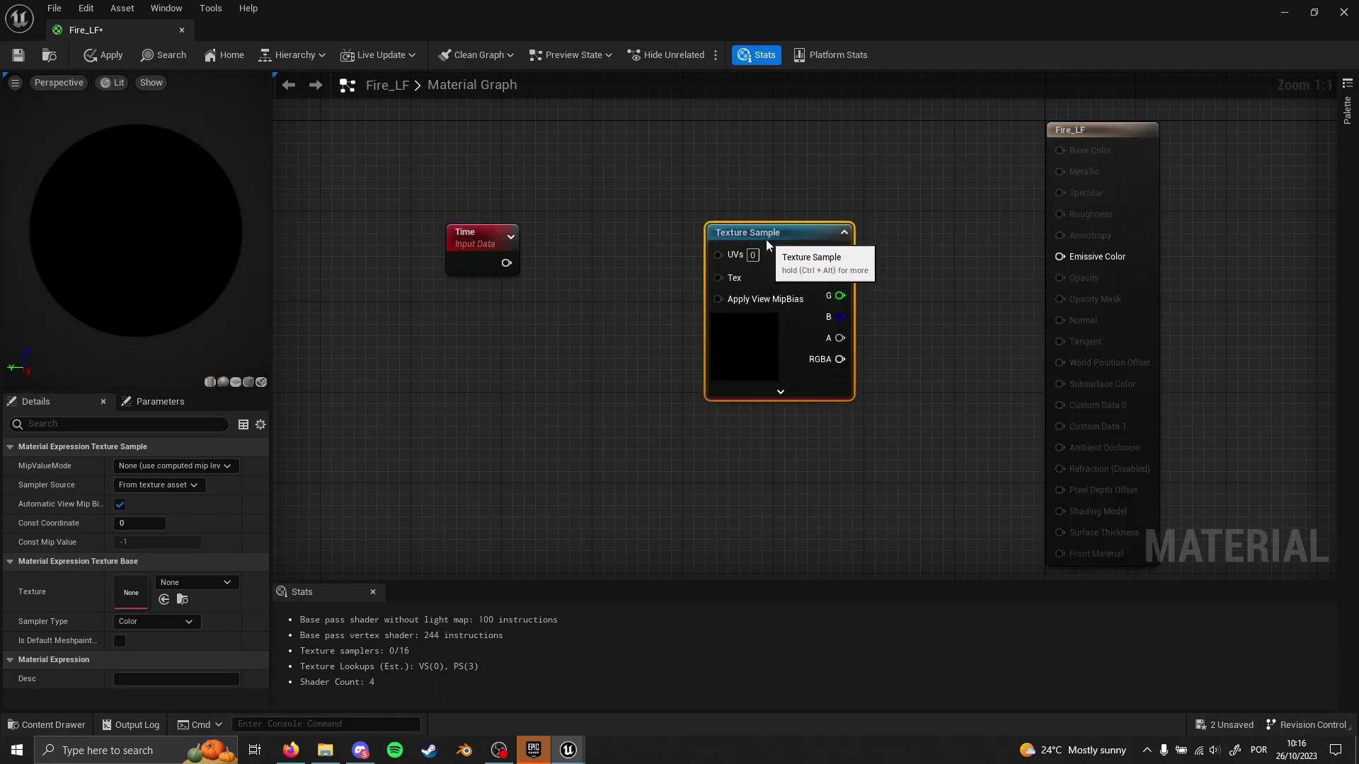
Assign the Good64x64TilingNoiseHighFreq noise texture to the Texture Sample node
left_click(189, 585)
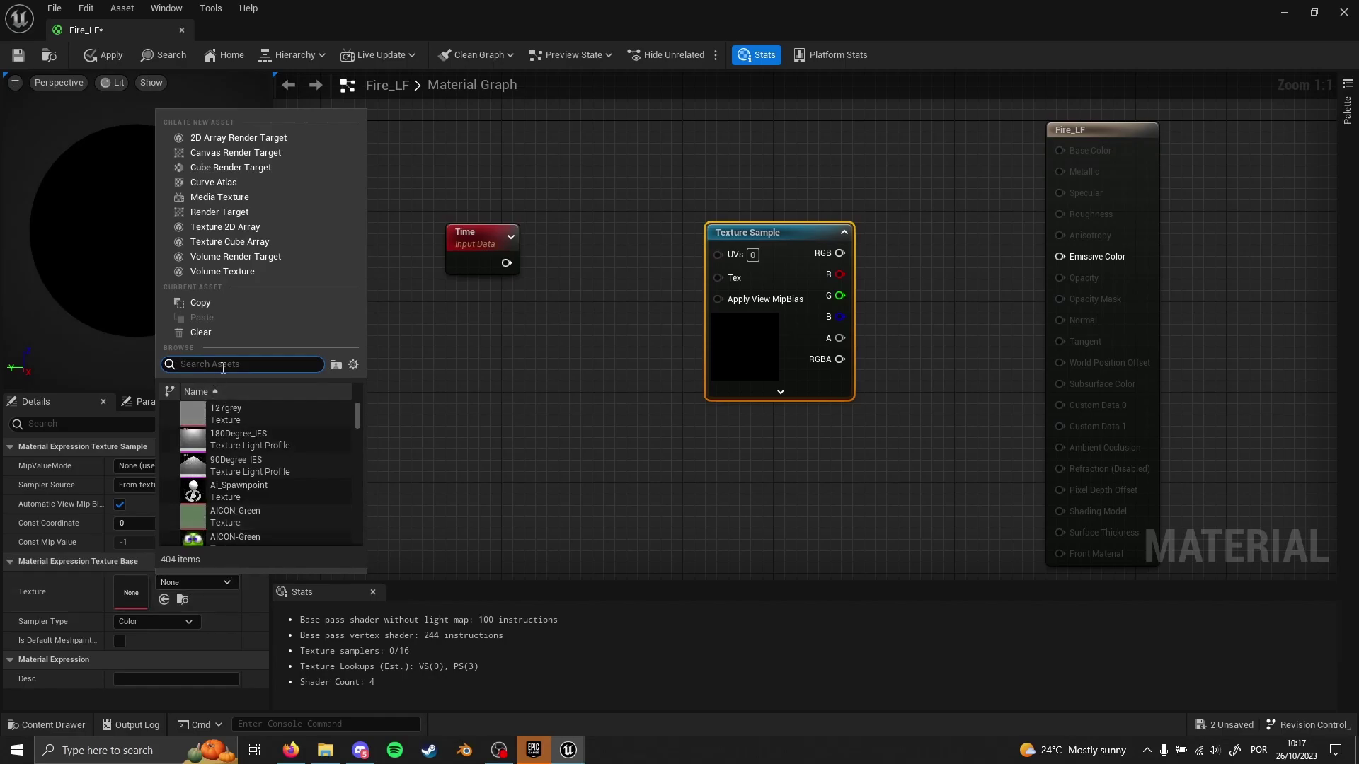
type("noise")
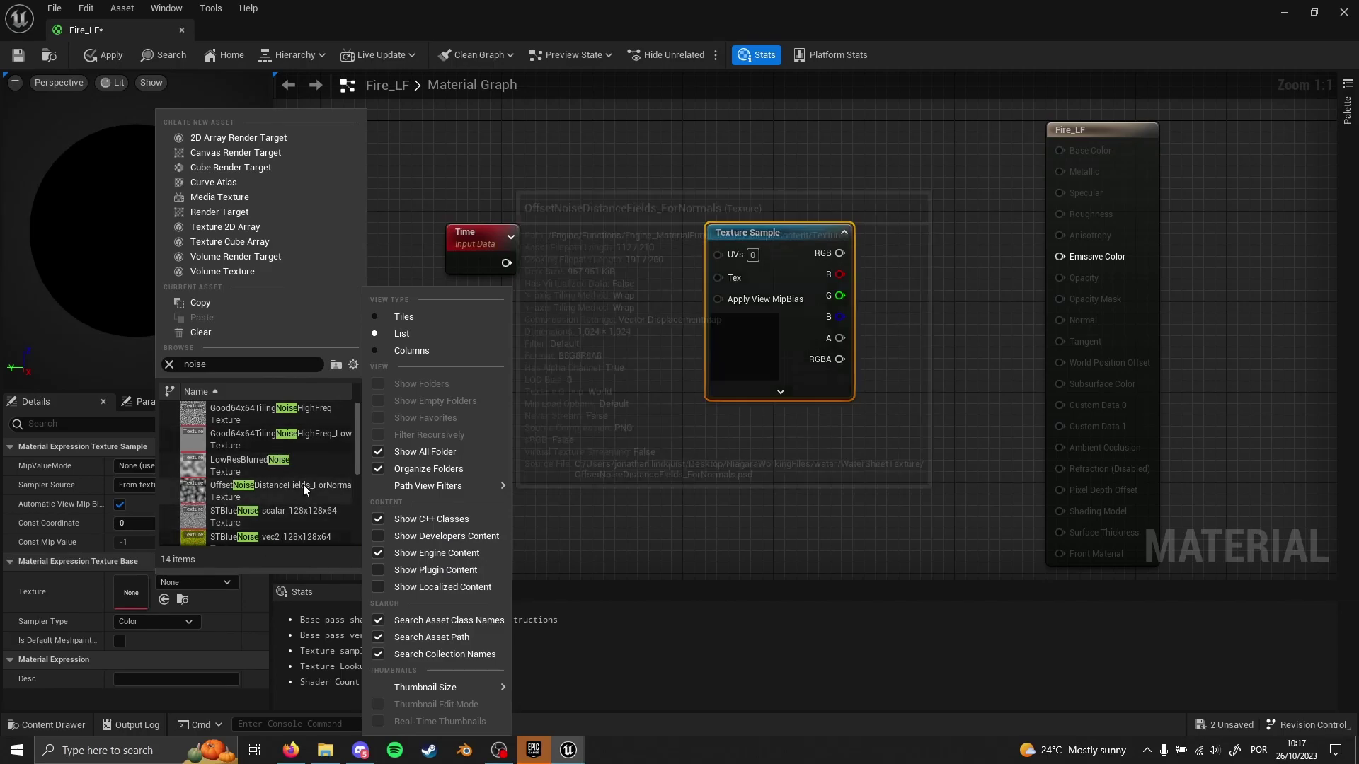
mouse_move(258, 436)
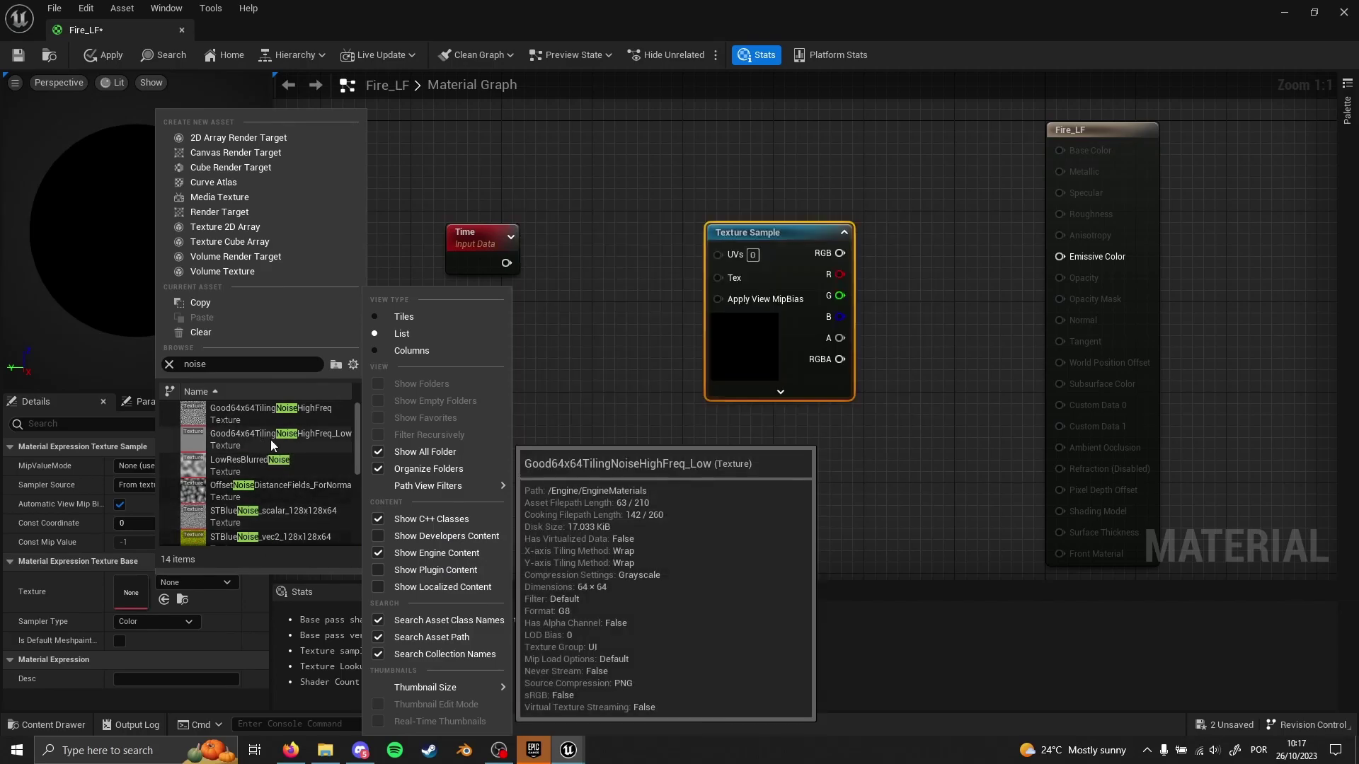
mouse_move(245, 409)
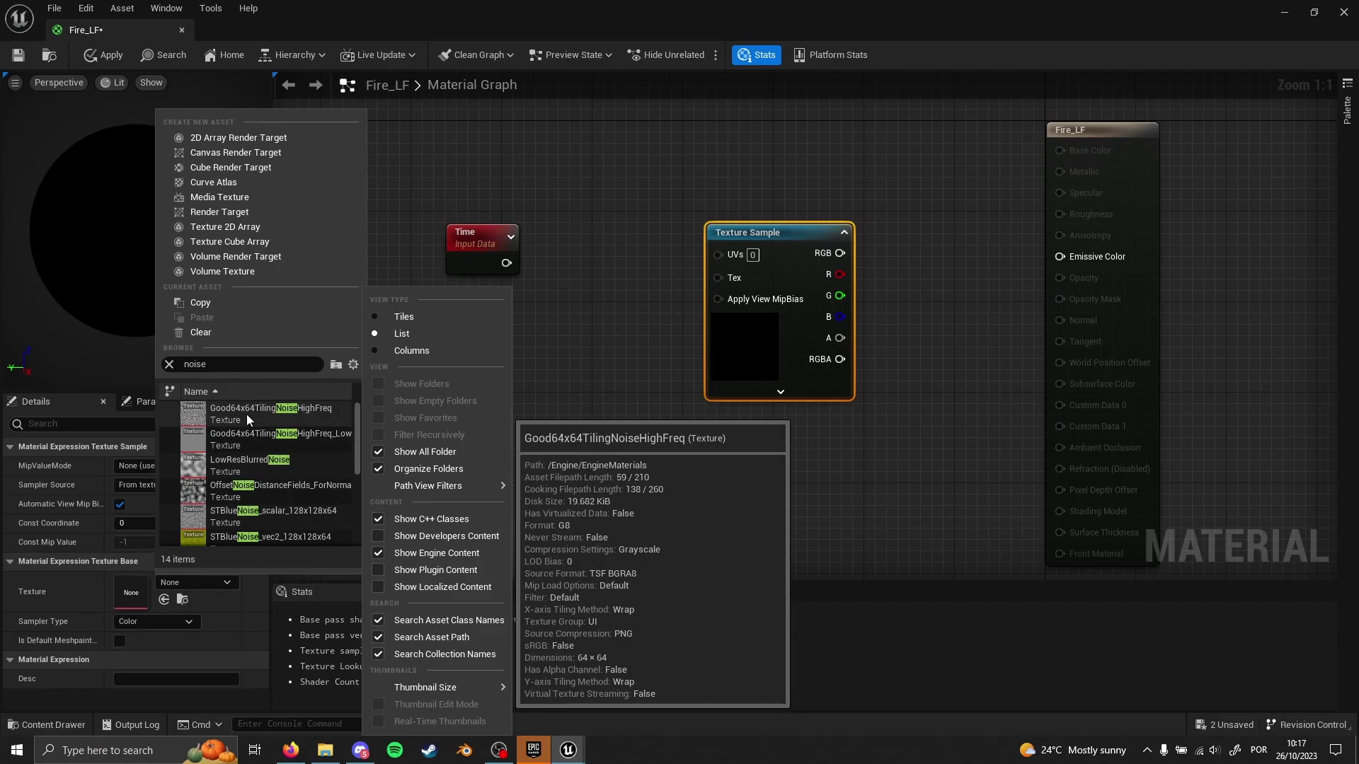
left_click(255, 409)
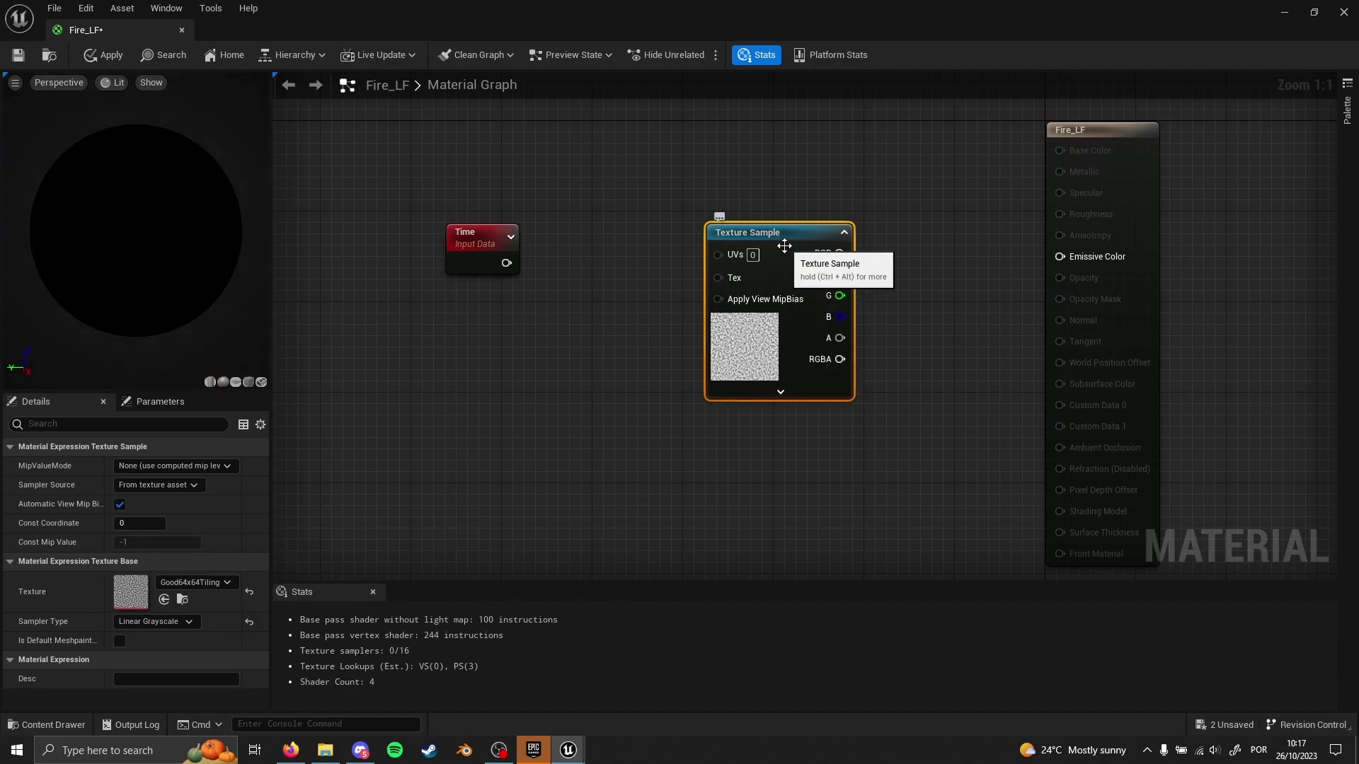
Connect the Texture Sample's RGB output to Emissive Color and move the Time node farther away from the Texture Sample
right_click_drag(579, 358, 620, 362)
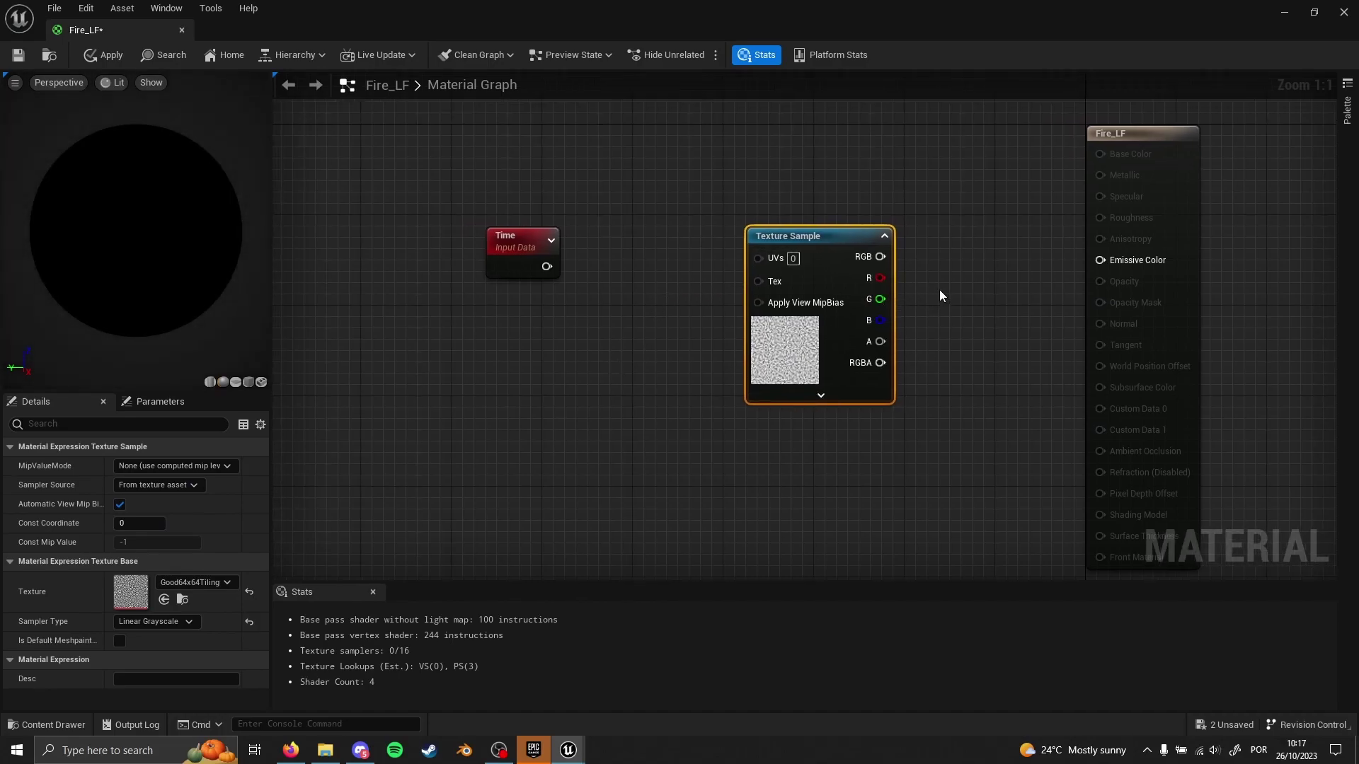
left_click_drag(894, 262, 1102, 260)
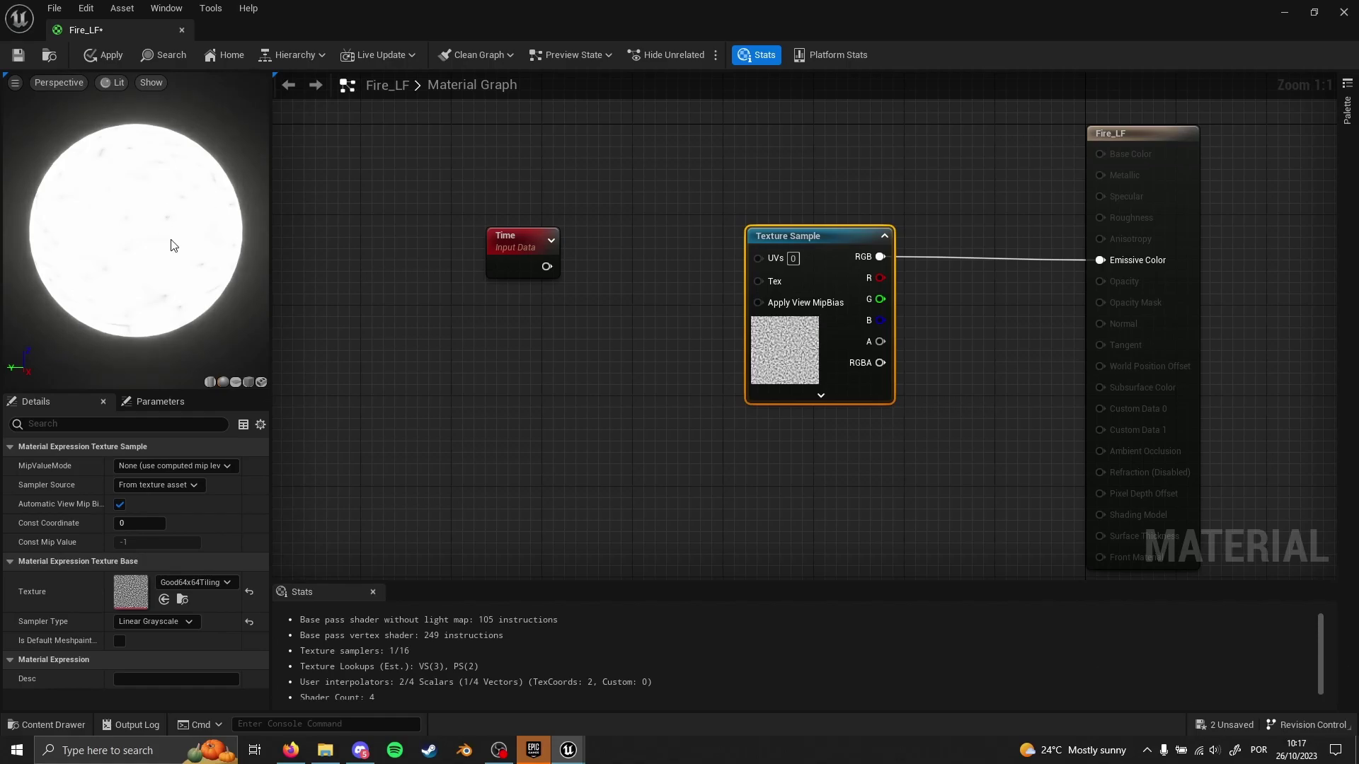
right_click_drag(582, 345, 716, 351)
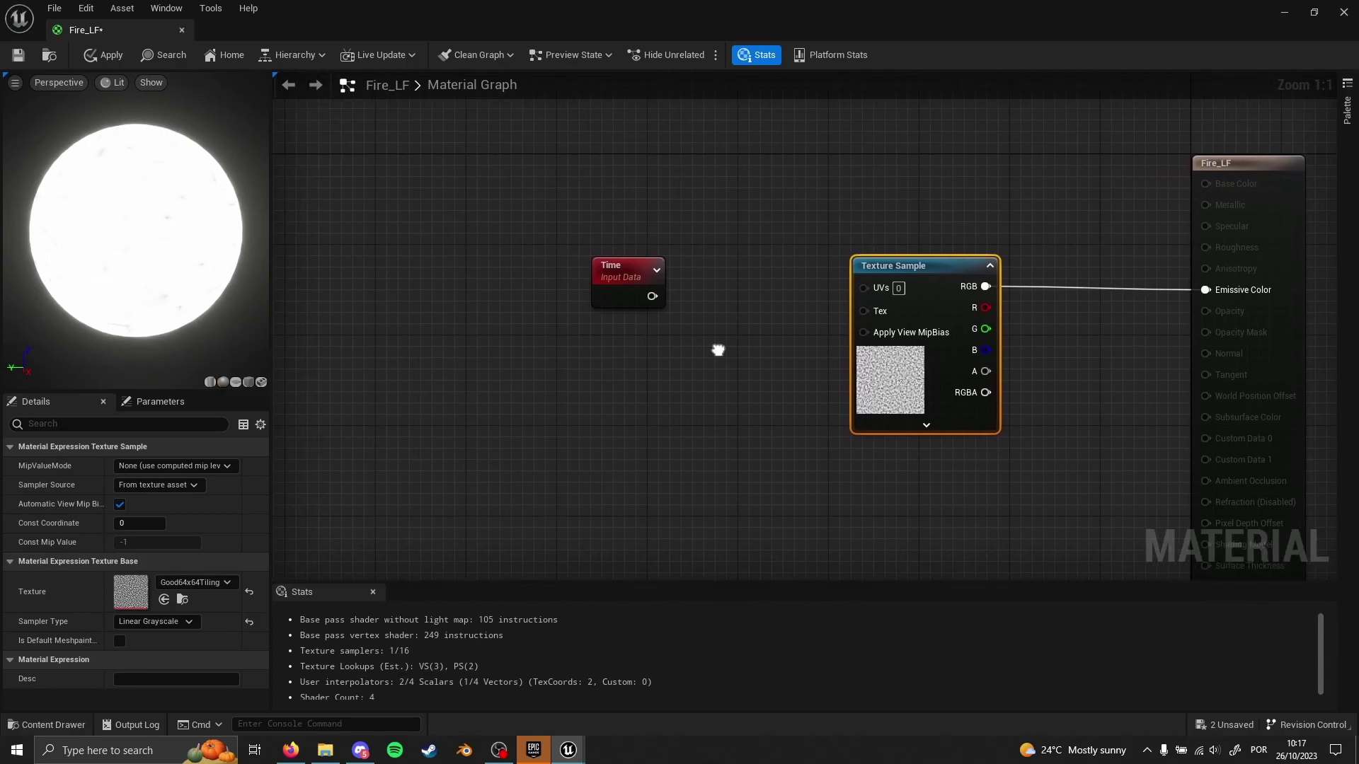
left_click_drag(614, 276, 438, 273)
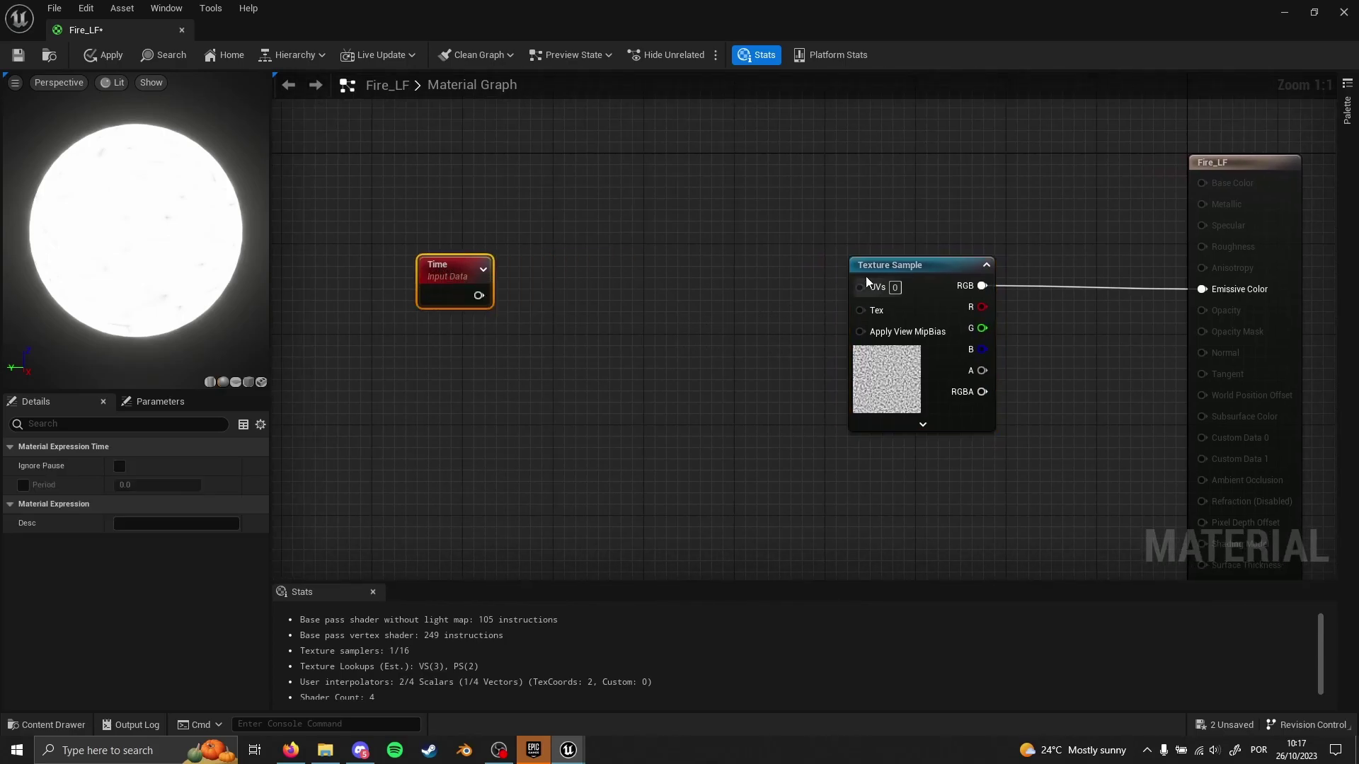
Insert a Multiply node between Time and the Texture Sample's UVs, with Time feeding input A, and straighten its link to the UVs
mouse_move(597, 328)
right_mouse_down()
mouse_move(579, 304)
mouse_move(555, 317)
mouse_move(612, 321)
right_mouse_up()
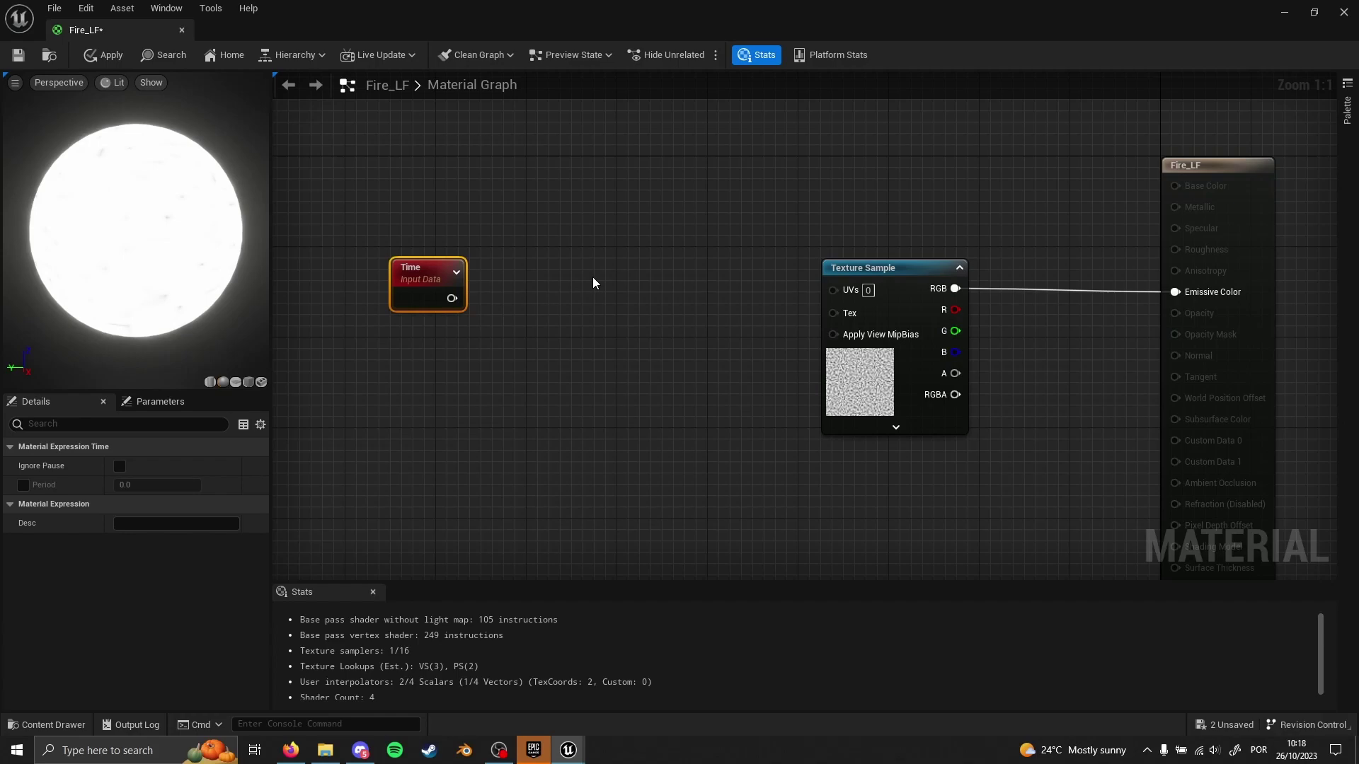
left_click_drag(452, 298, 568, 300)
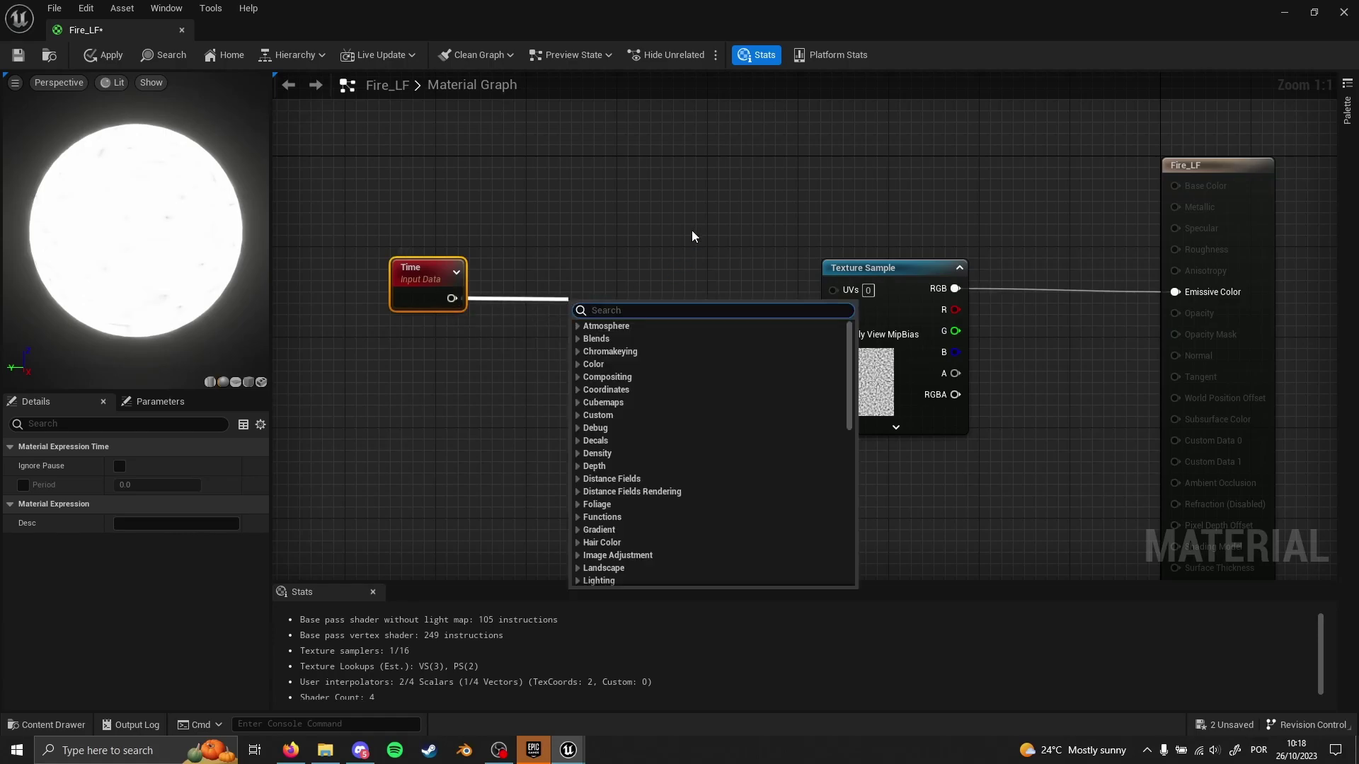
type("multiply")
key("Return")
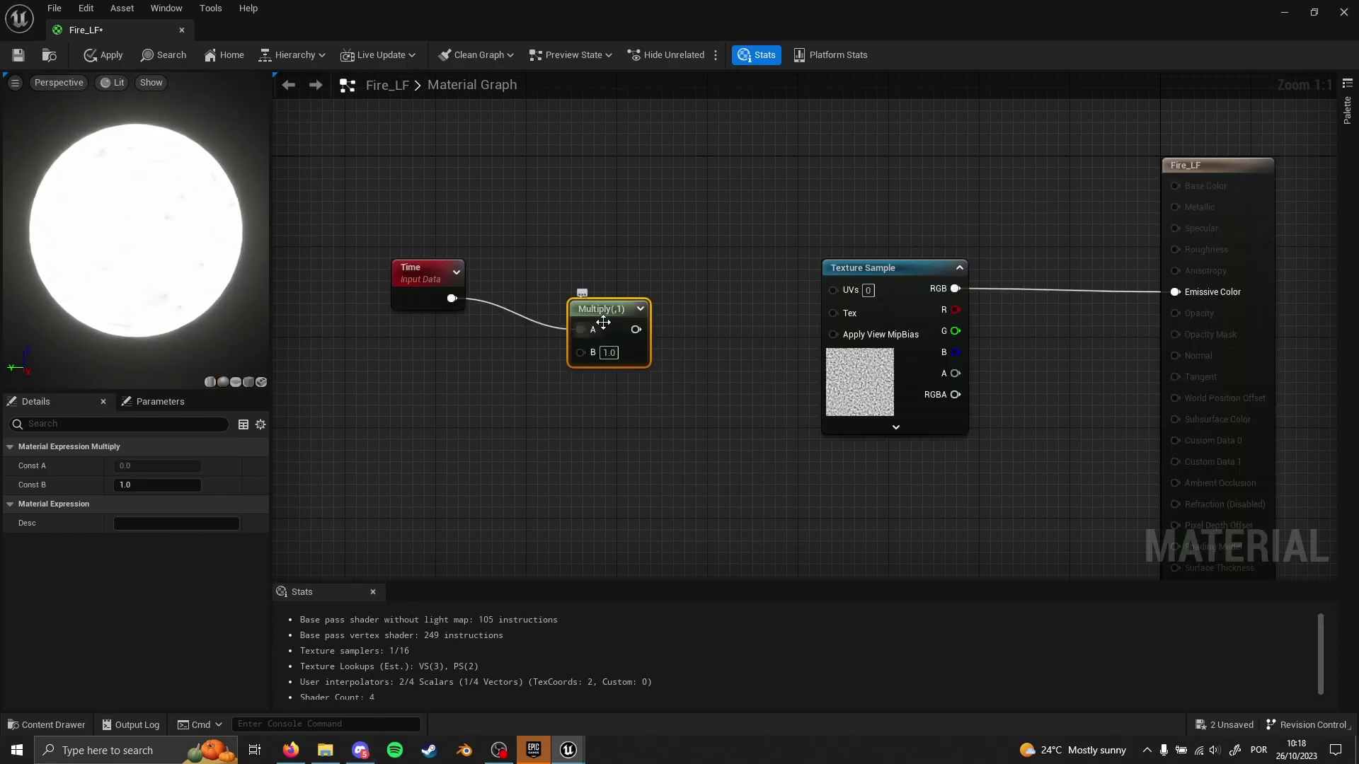
left_click_drag(601, 312, 832, 289)
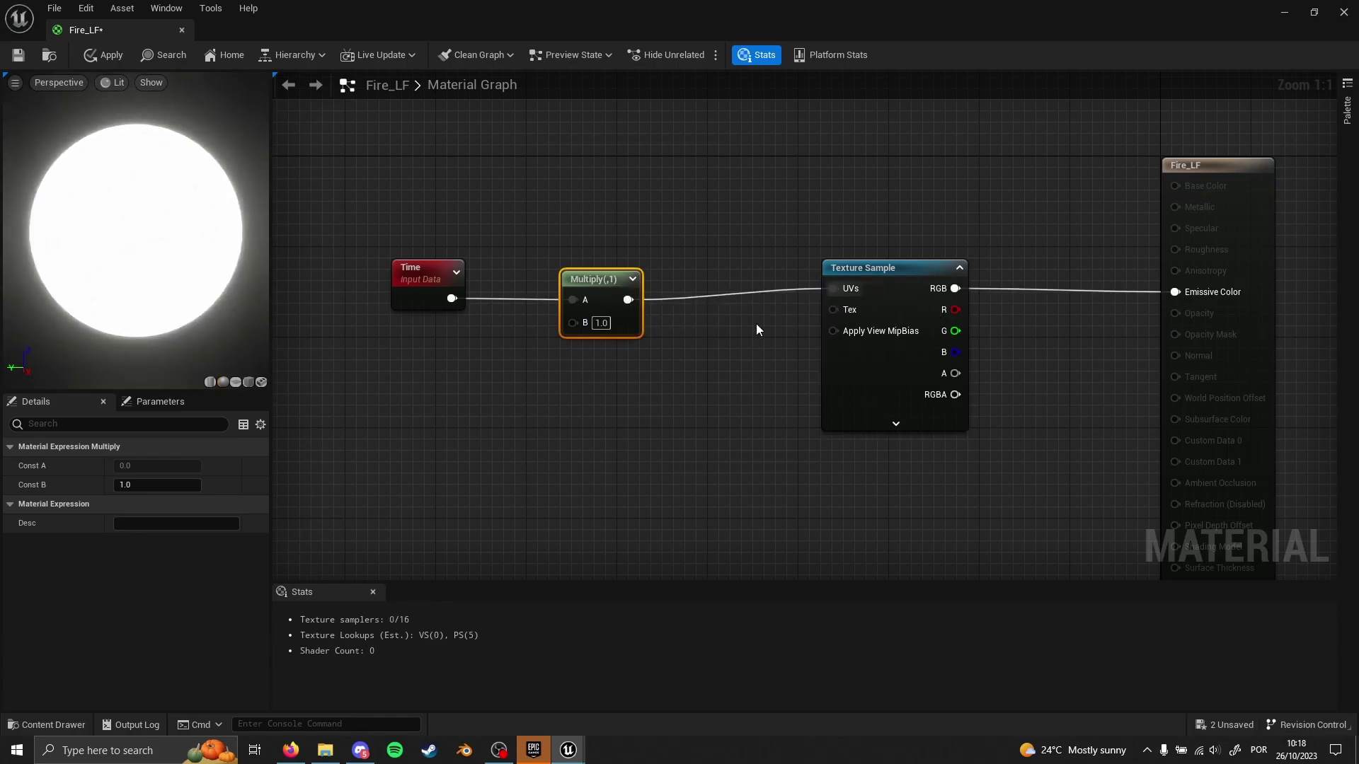
left_click_drag(595, 283, 641, 282)
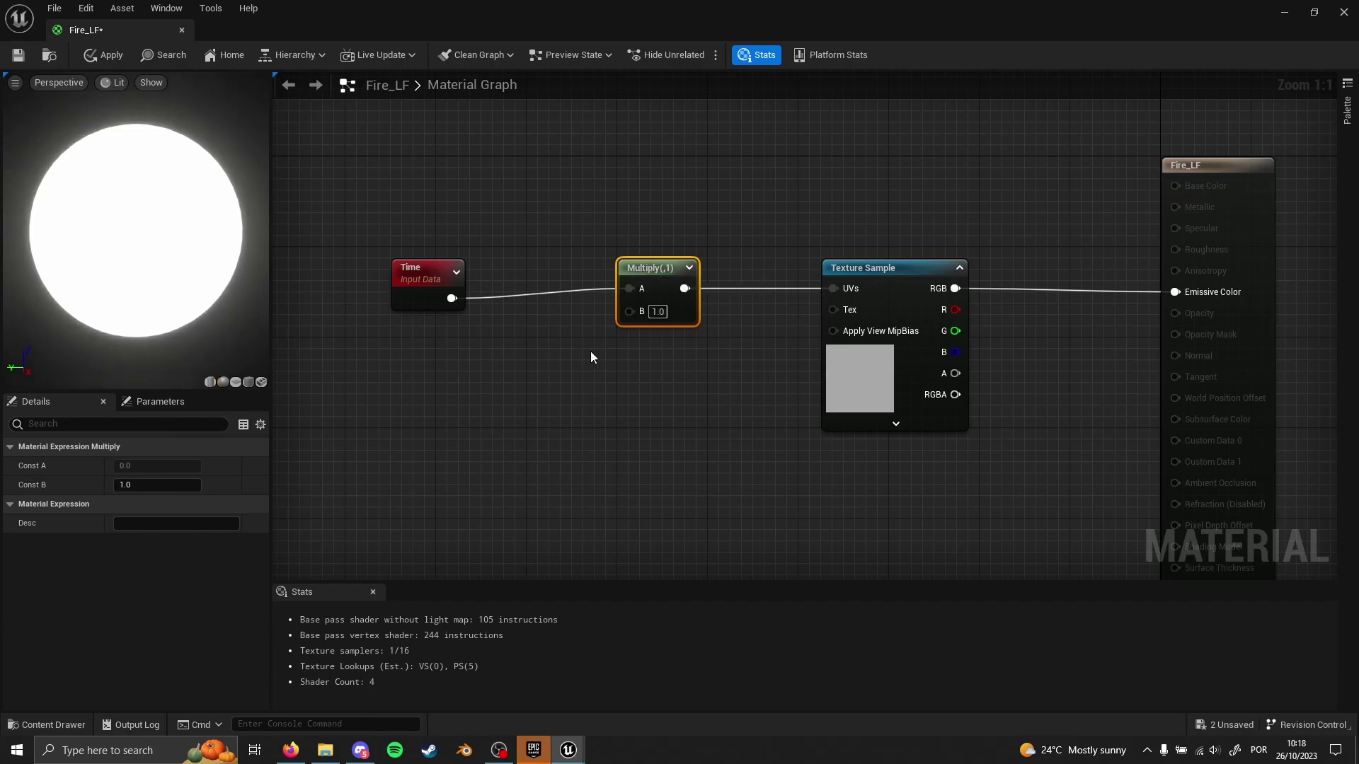
key("q")
Promote the Multiply node's B input to a parameter named Flickering Rate
right_click_drag(589, 351, 622, 355)
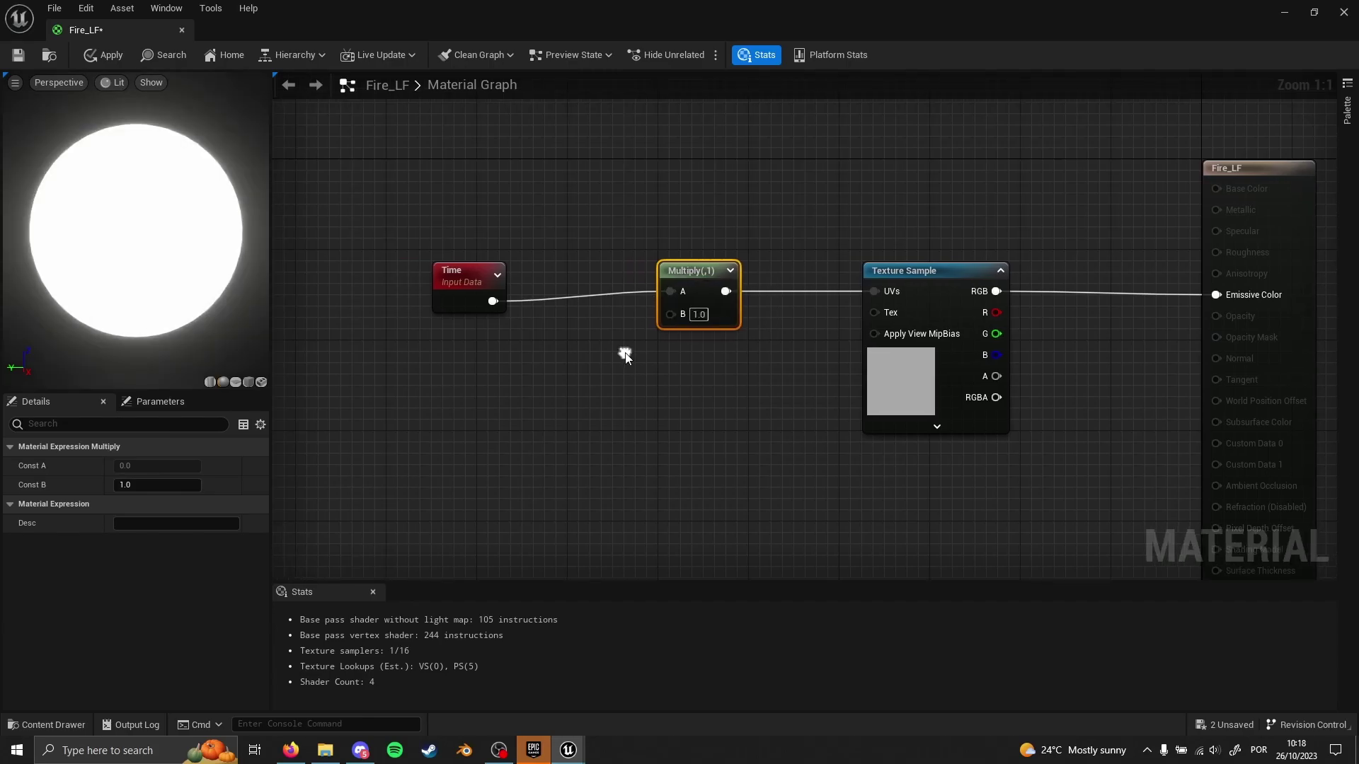
right_click(673, 316)
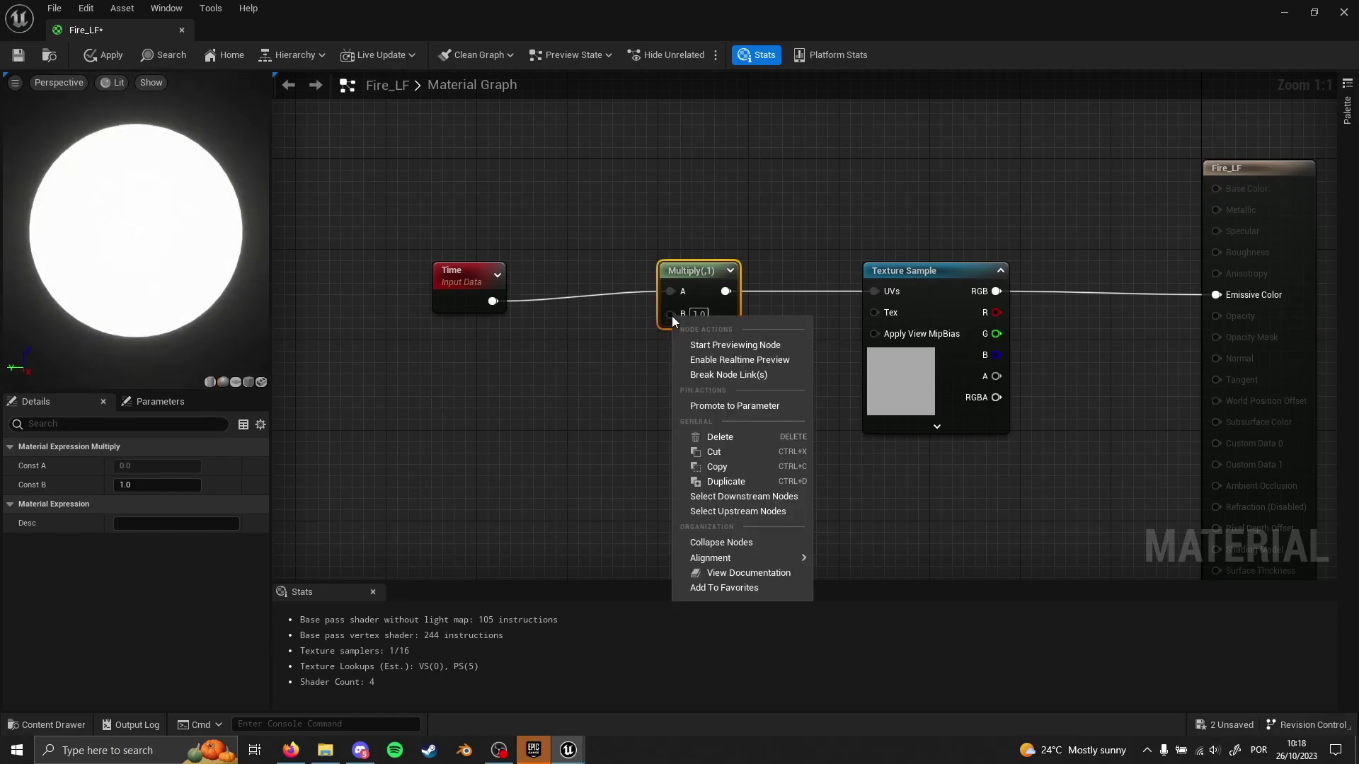
left_click(729, 406)
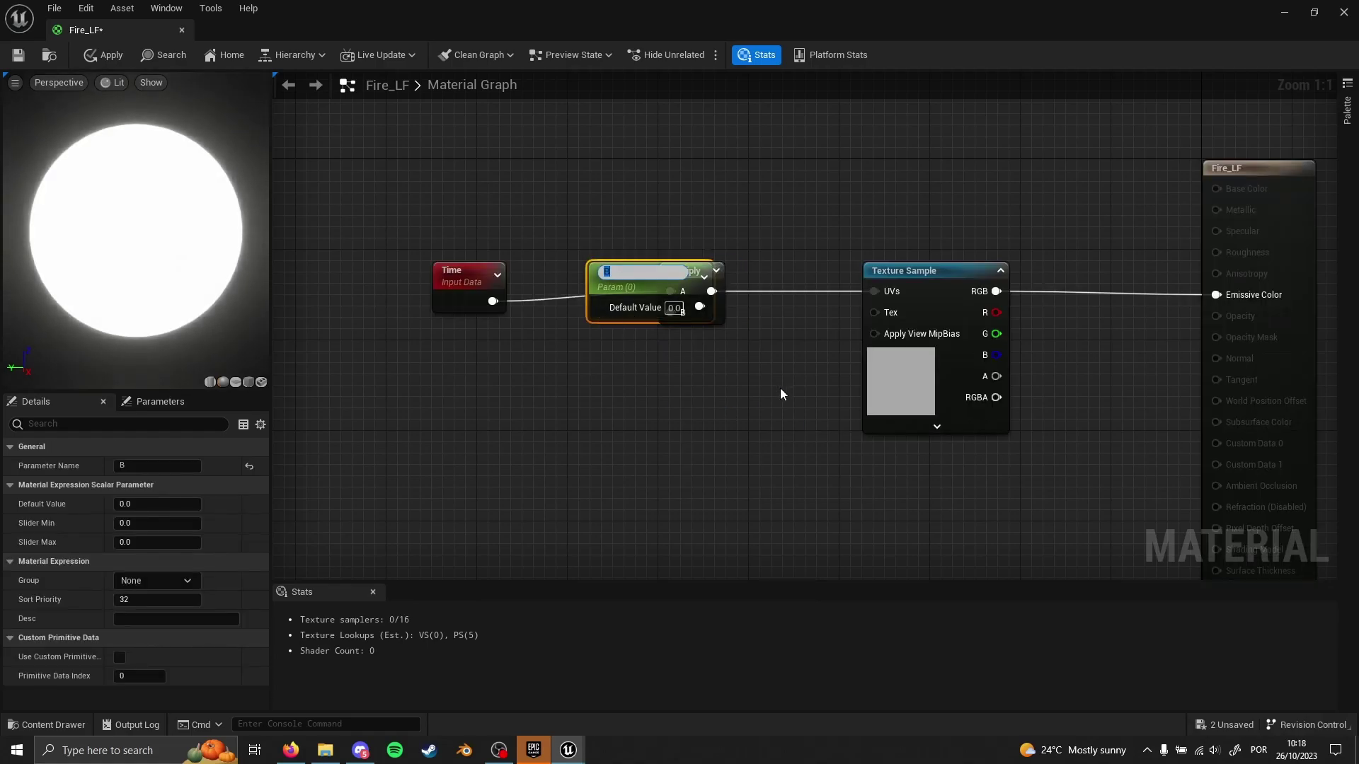
type("Flicke")
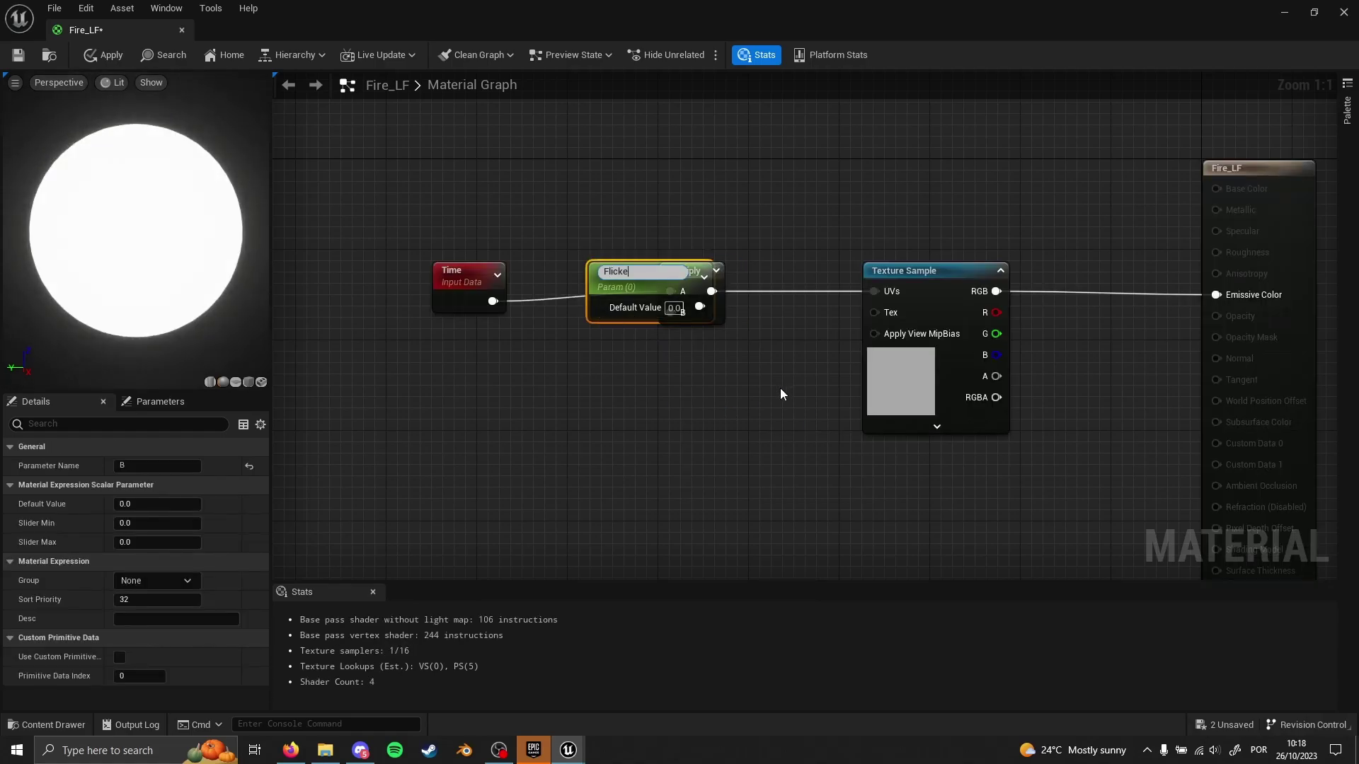
type("ring")
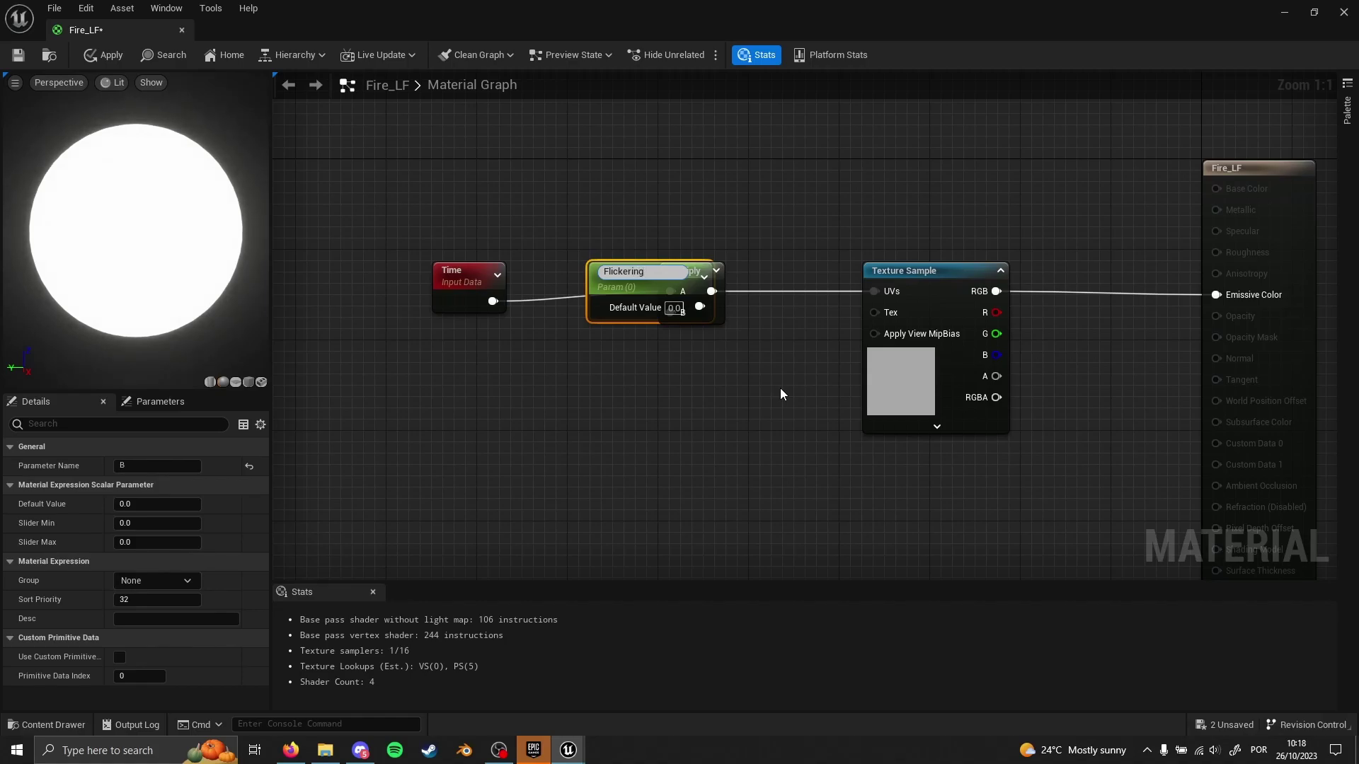
type(" Rate")
key("Return")
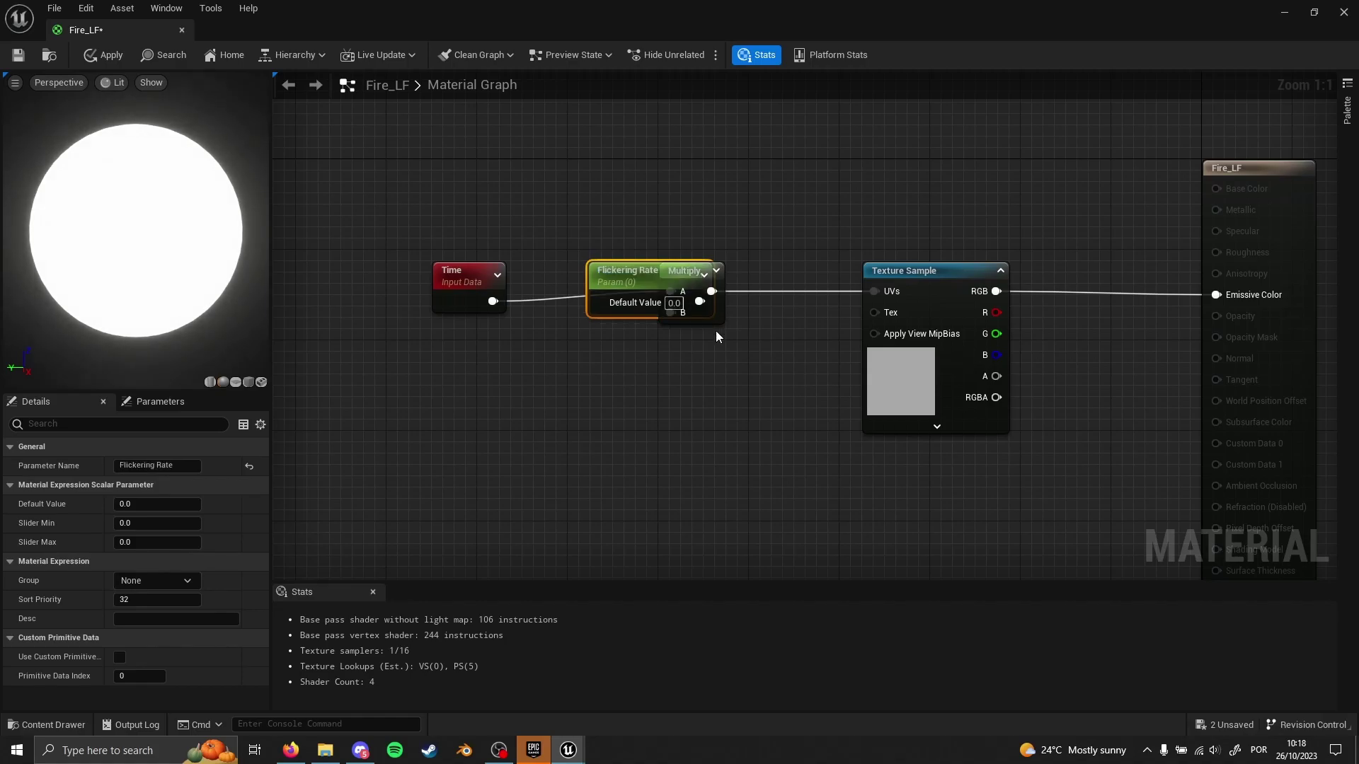
Place the Flickering Rate parameter below the Time node and set its default value to 0.01
left_click_drag(631, 271, 427, 370)
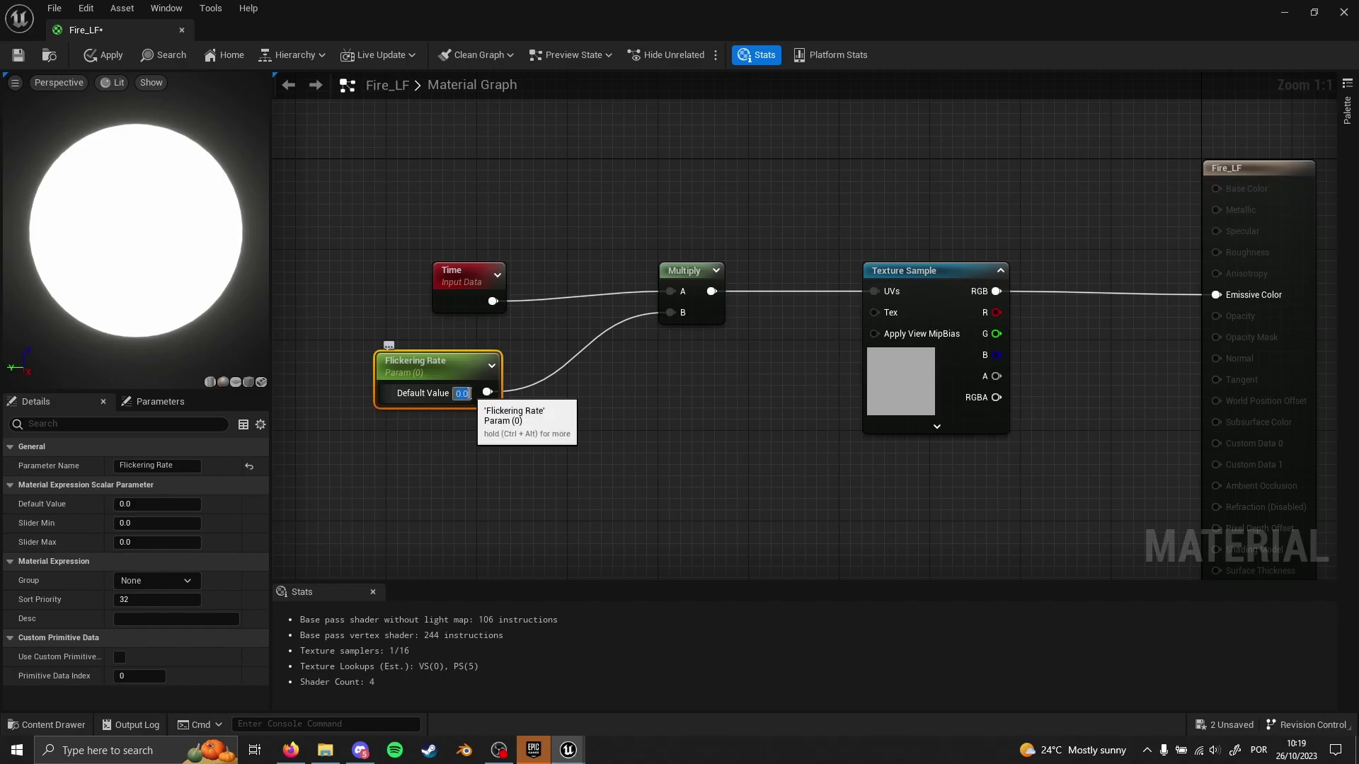
type("1")
key("Return")
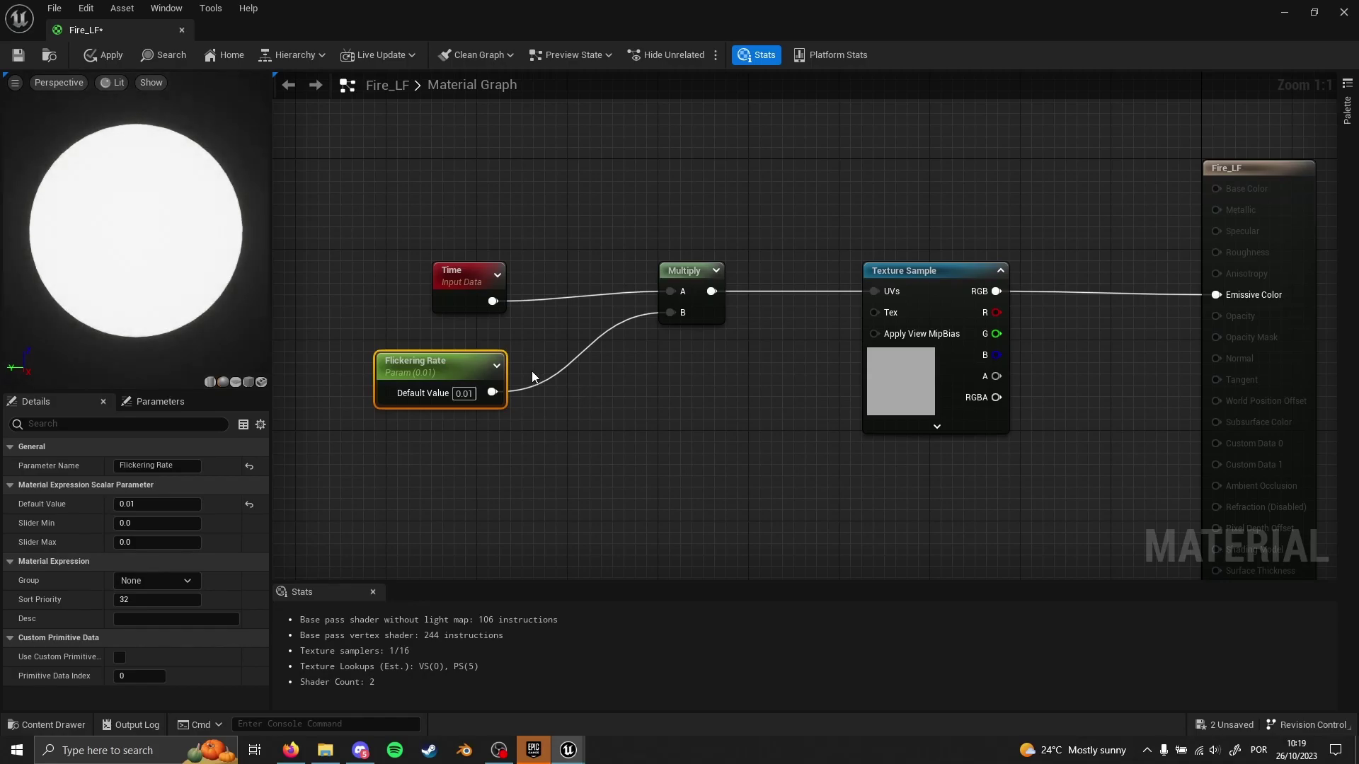
Insert a Divide node with B set to 10 between Flickering Rate and the Multiply node's B input, placed beside the parameter
left_click_drag(492, 393, 609, 395)
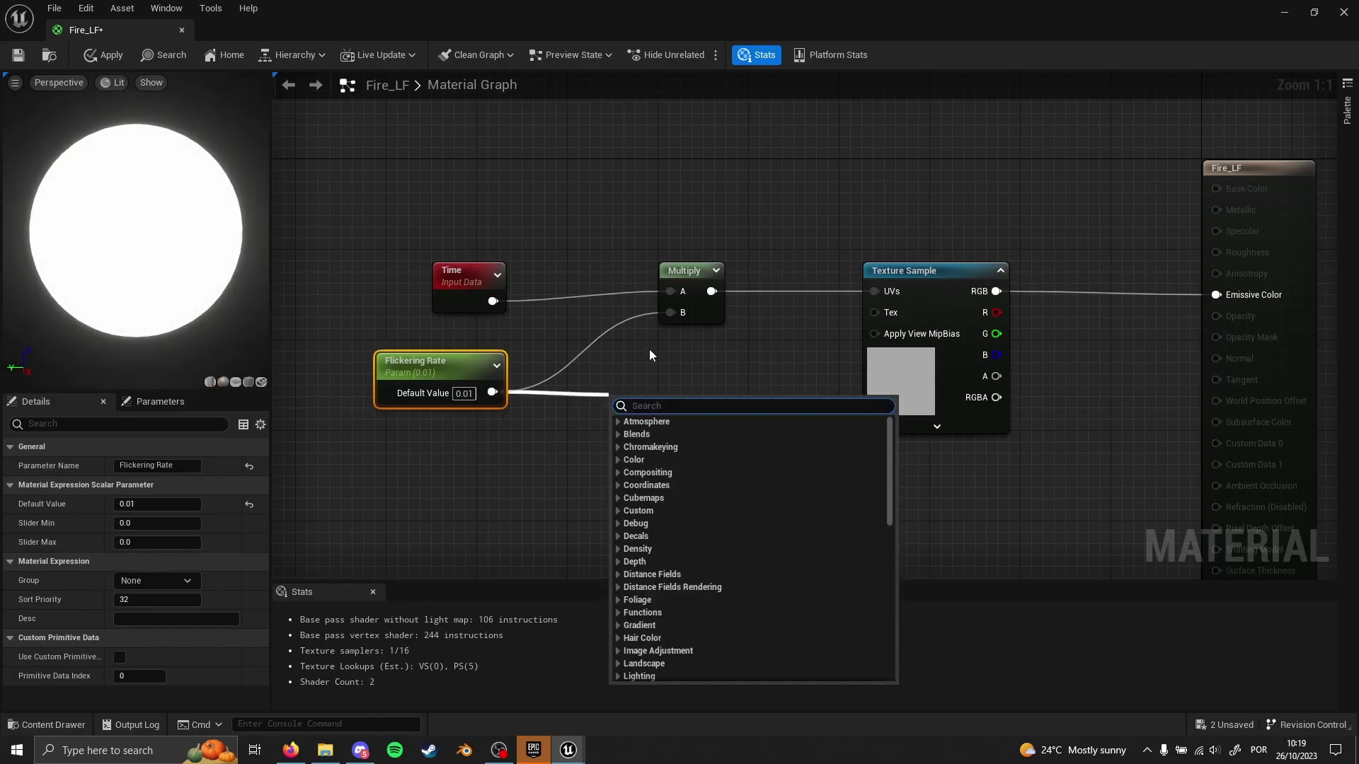
type("divide")
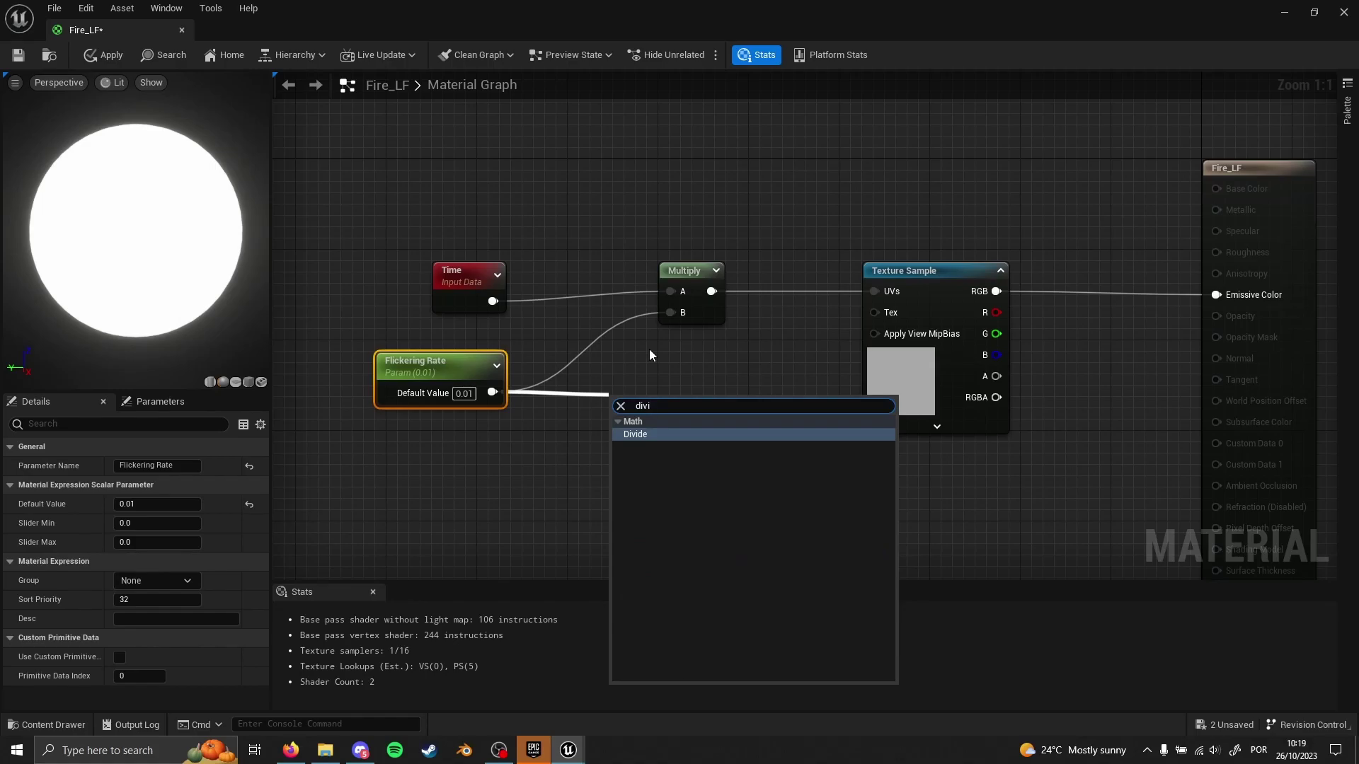
key("Return")
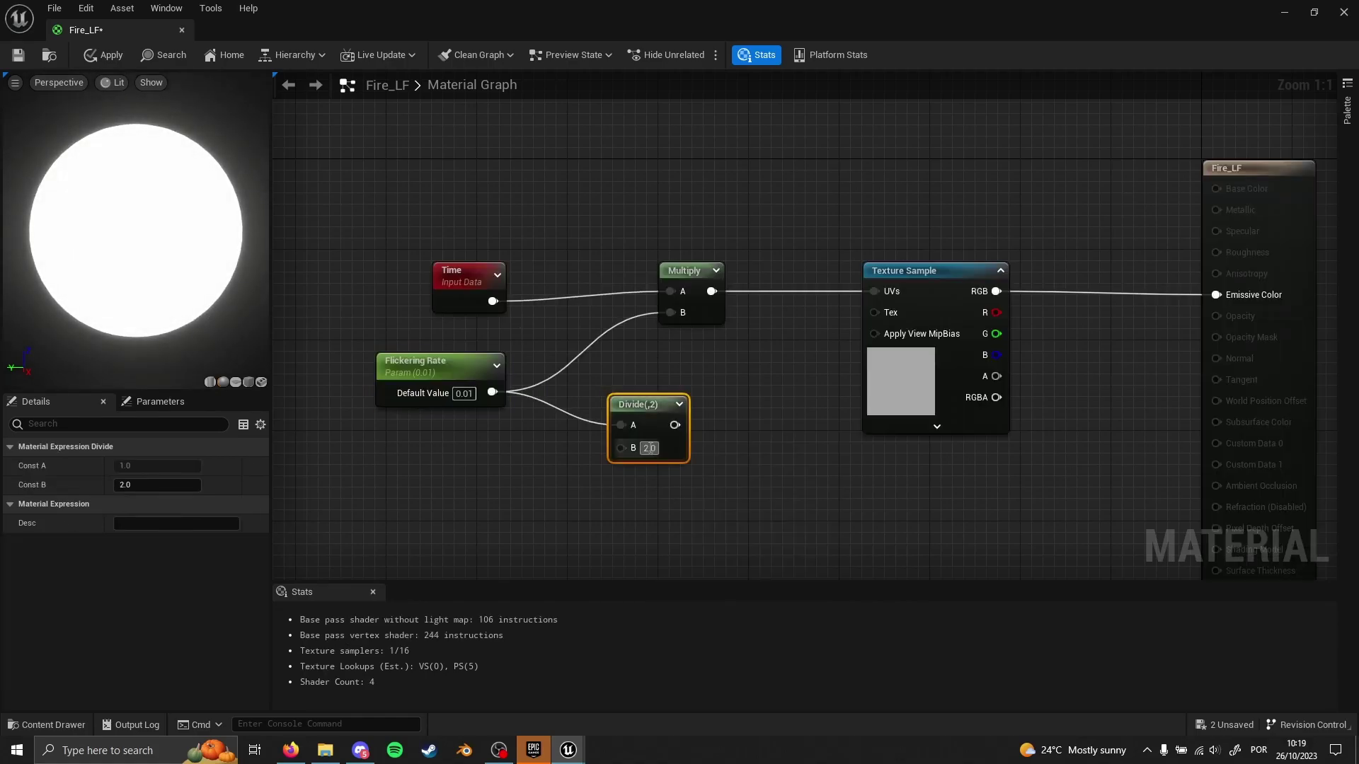
type("10")
key("Return")
left_click_drag(680, 425, 667, 312)
left_click_drag(658, 400, 594, 357)
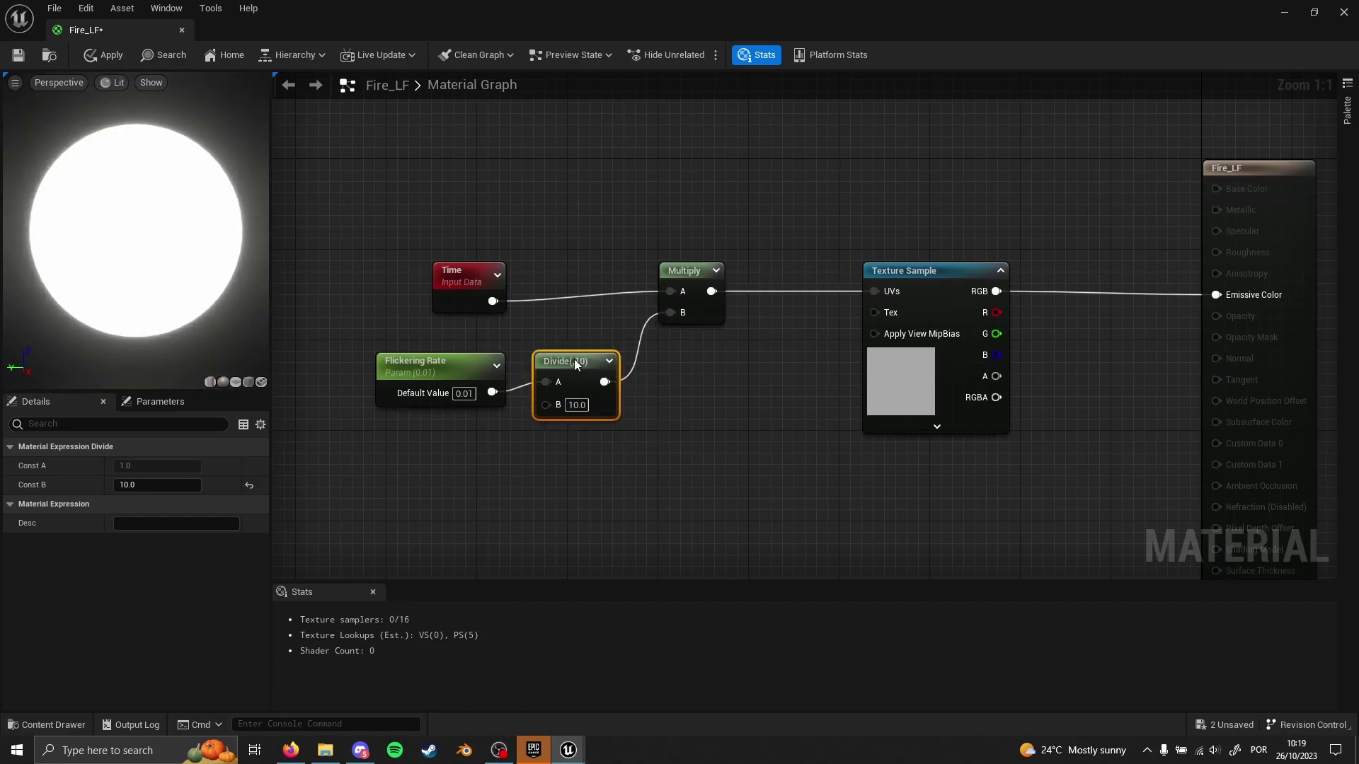
Set the Flickering Rate default value to 1.0 and move the Texture Sample node closer to the Multiply node
left_click(463, 393)
type("1")
key("Return")
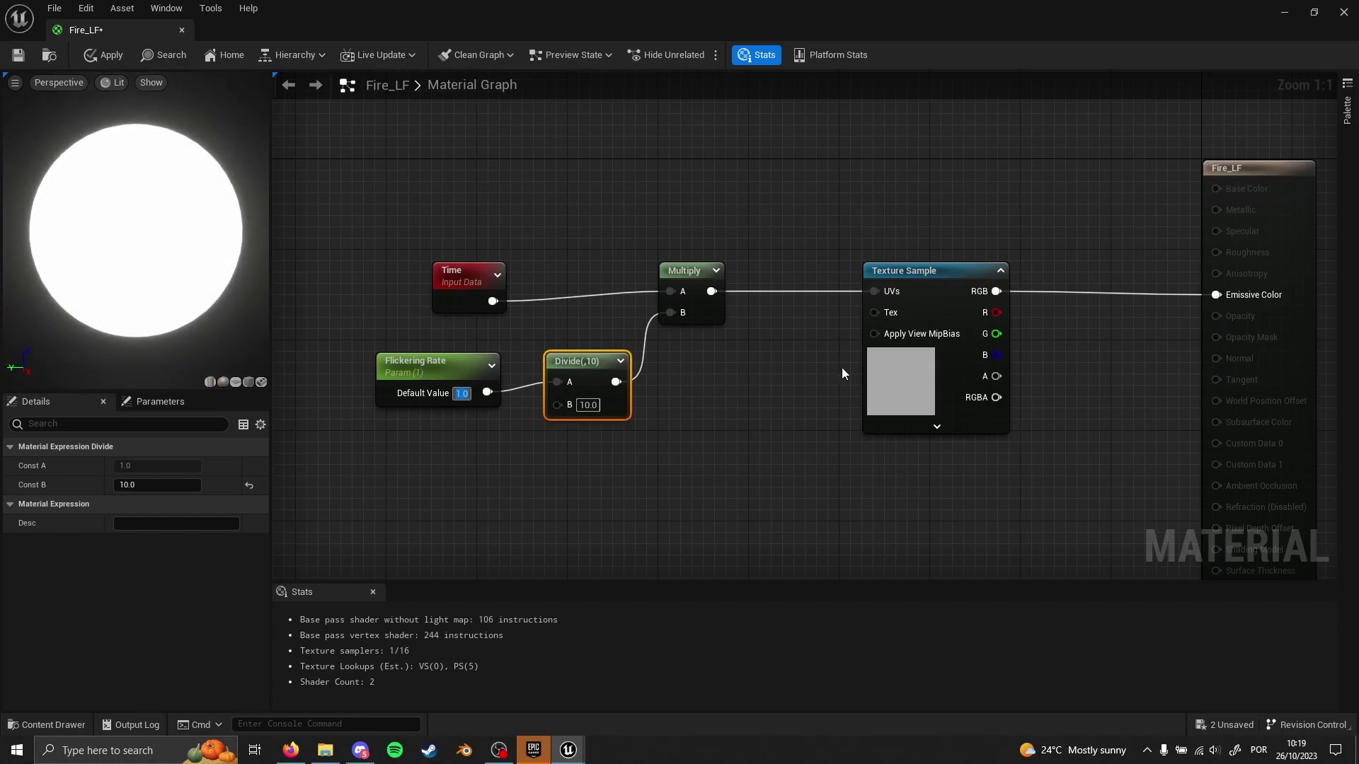
left_click(772, 414)
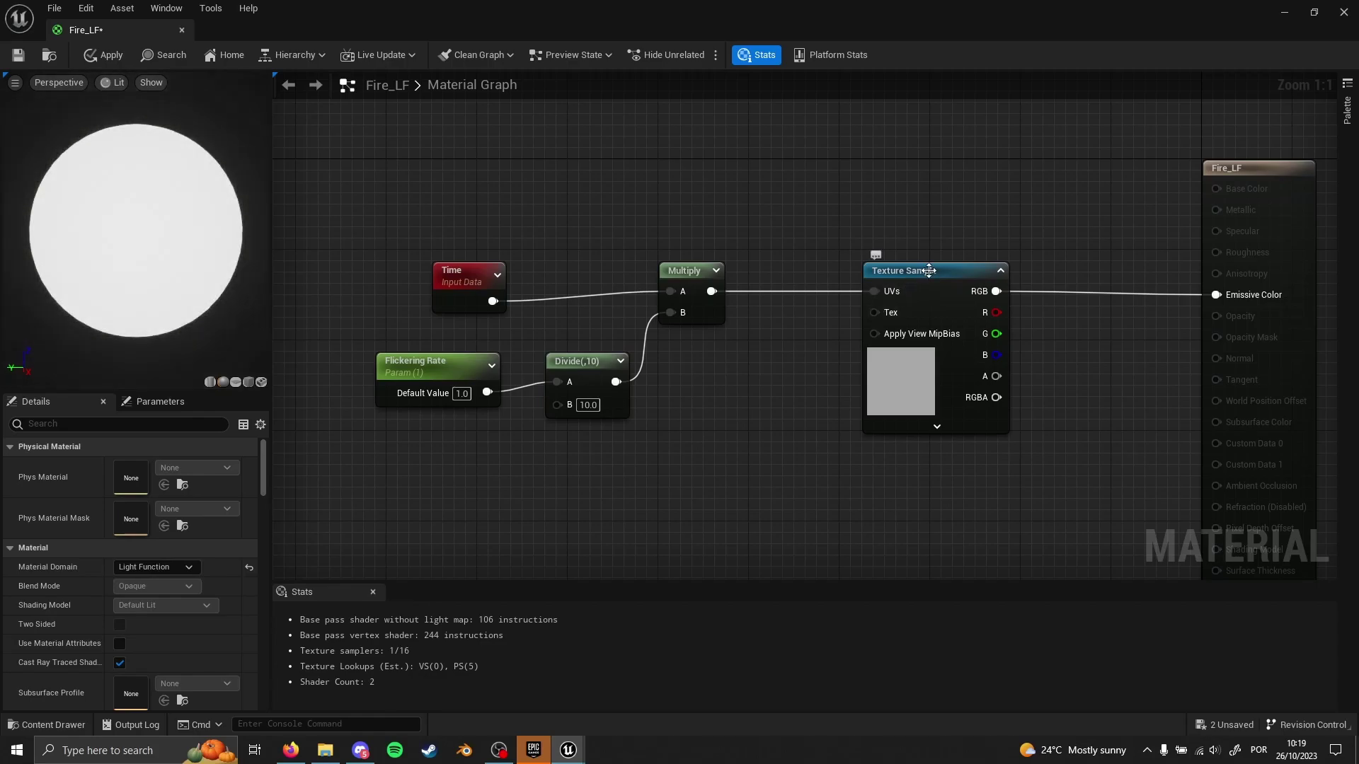
left_click_drag(931, 273, 886, 273)
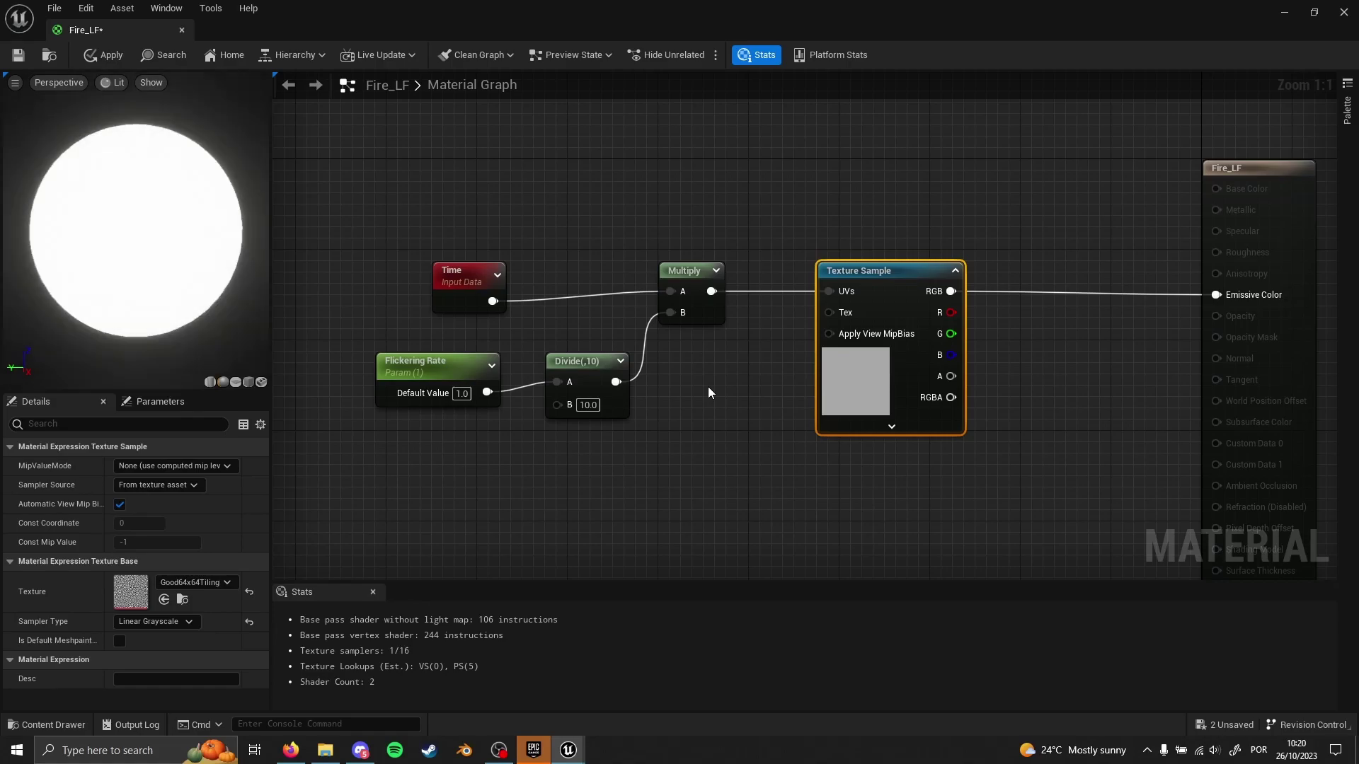
Insert an Add node between the Texture Sample's RGB output and Emissive Color, using input A, and place it in line with them
right_click_drag(1065, 394, 995, 351)
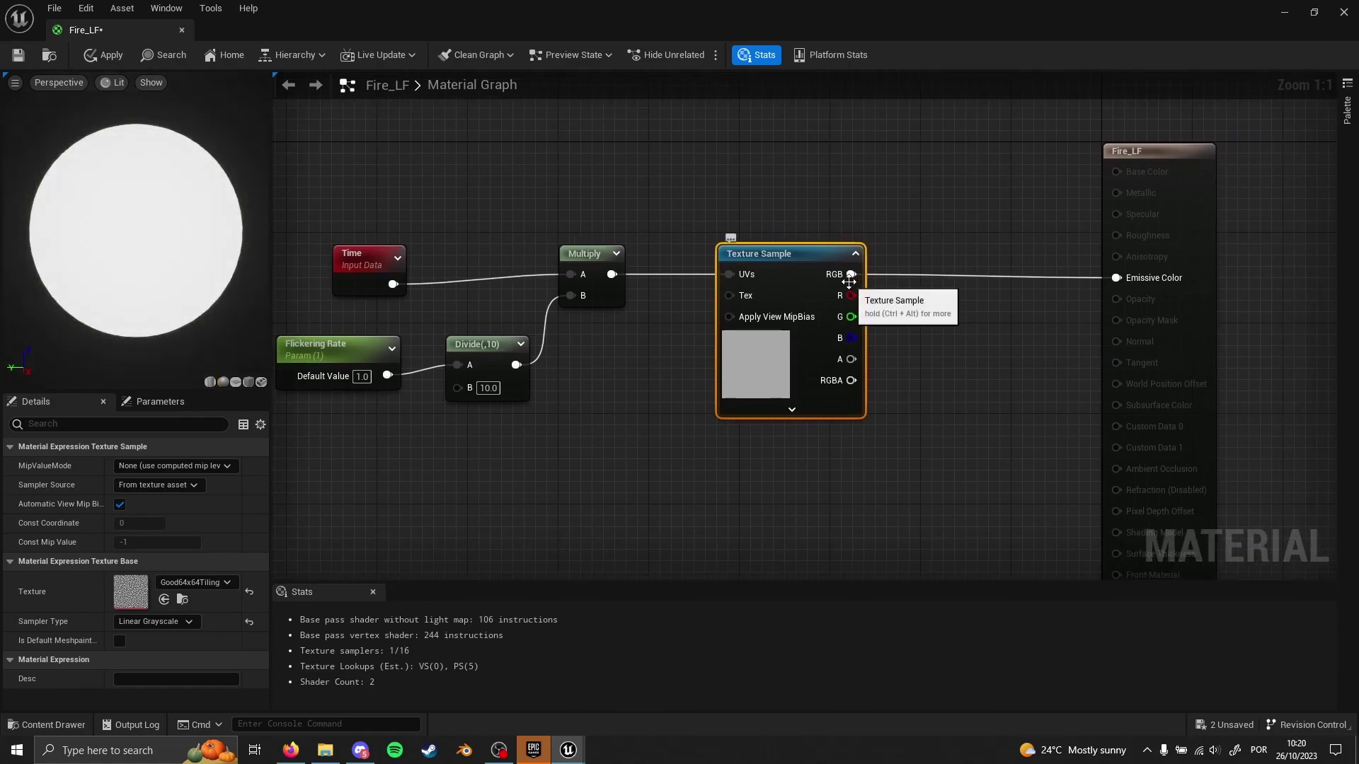
left_click_drag(853, 277, 976, 305)
type("add")
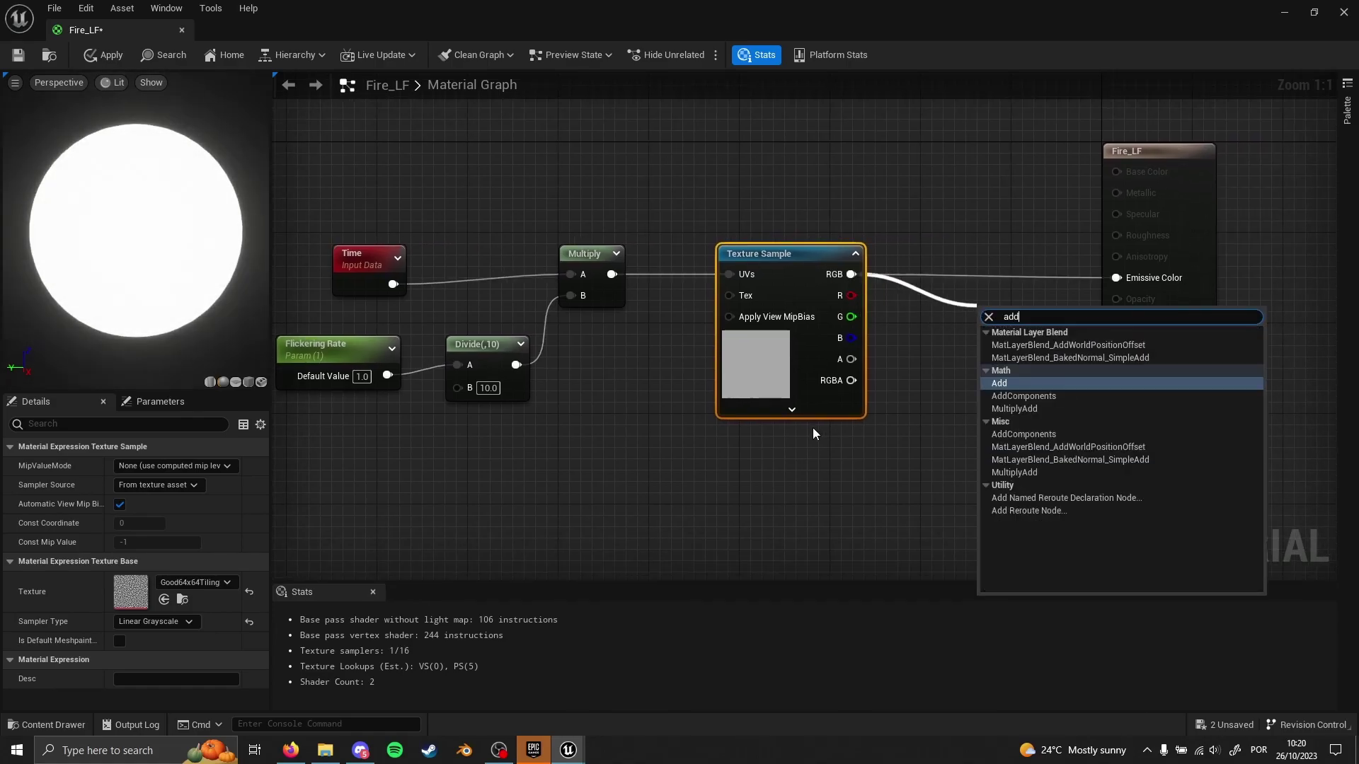
key("Return")
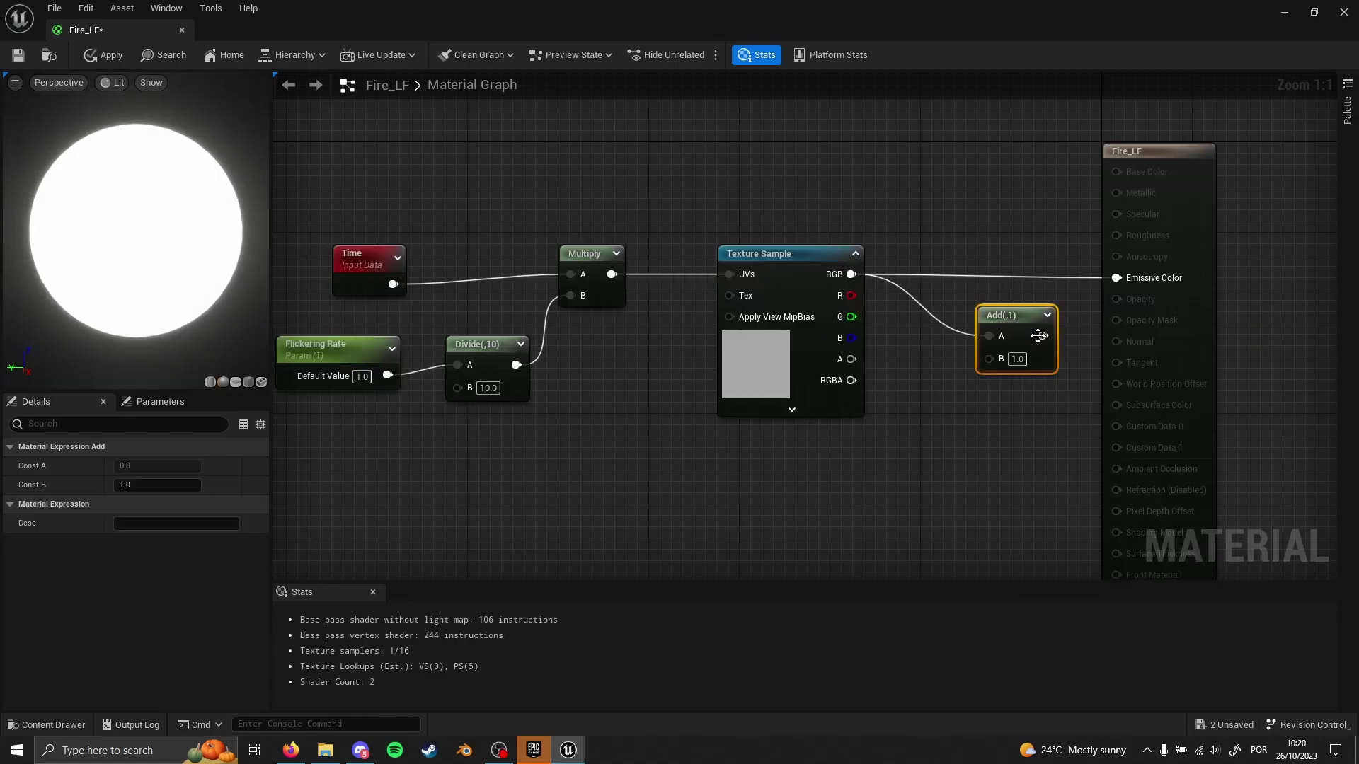
left_click_drag(1044, 337, 1116, 277)
left_click_drag(1020, 326, 1010, 276)
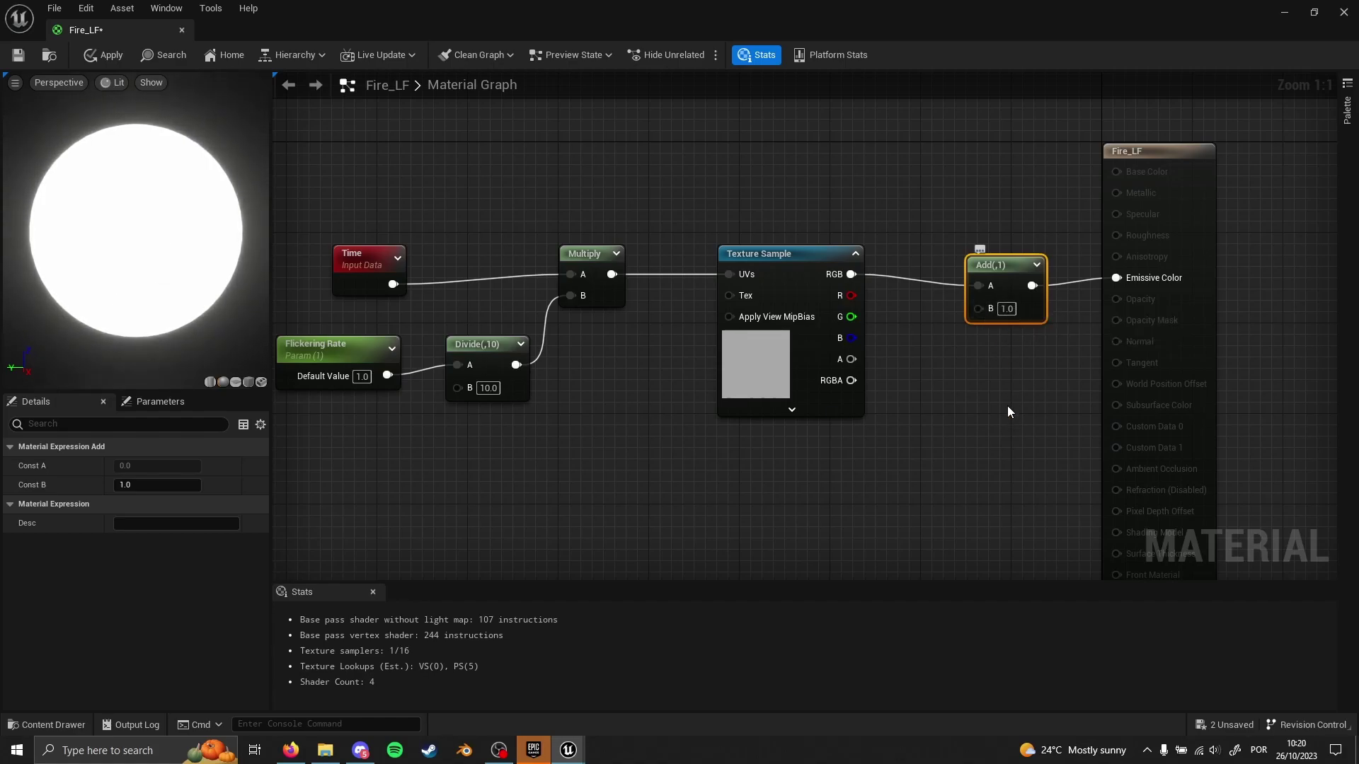
Connect a new OneMinus (1-x) node to the Add node's B input and place it below the Texture Sample node
right_click_drag(957, 418, 993, 393)
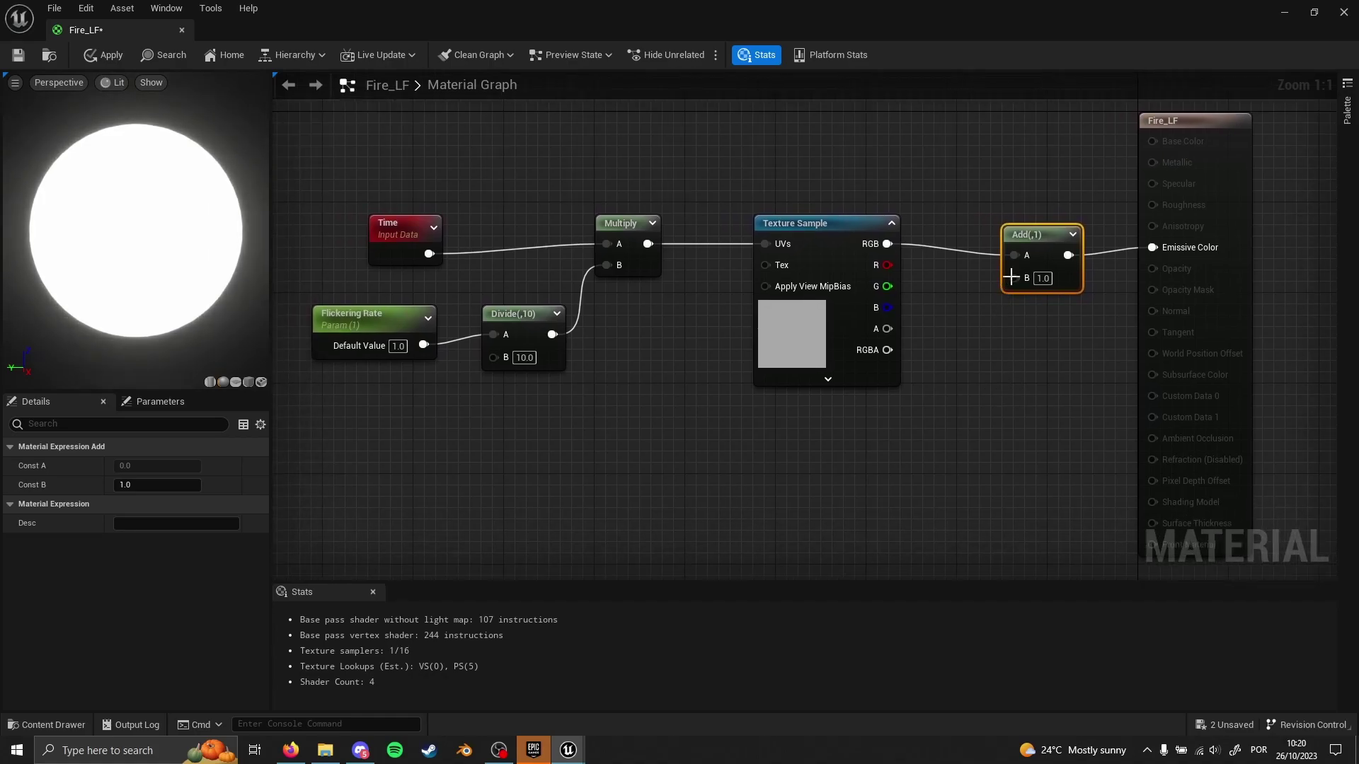
left_click_drag(1014, 278, 928, 487)
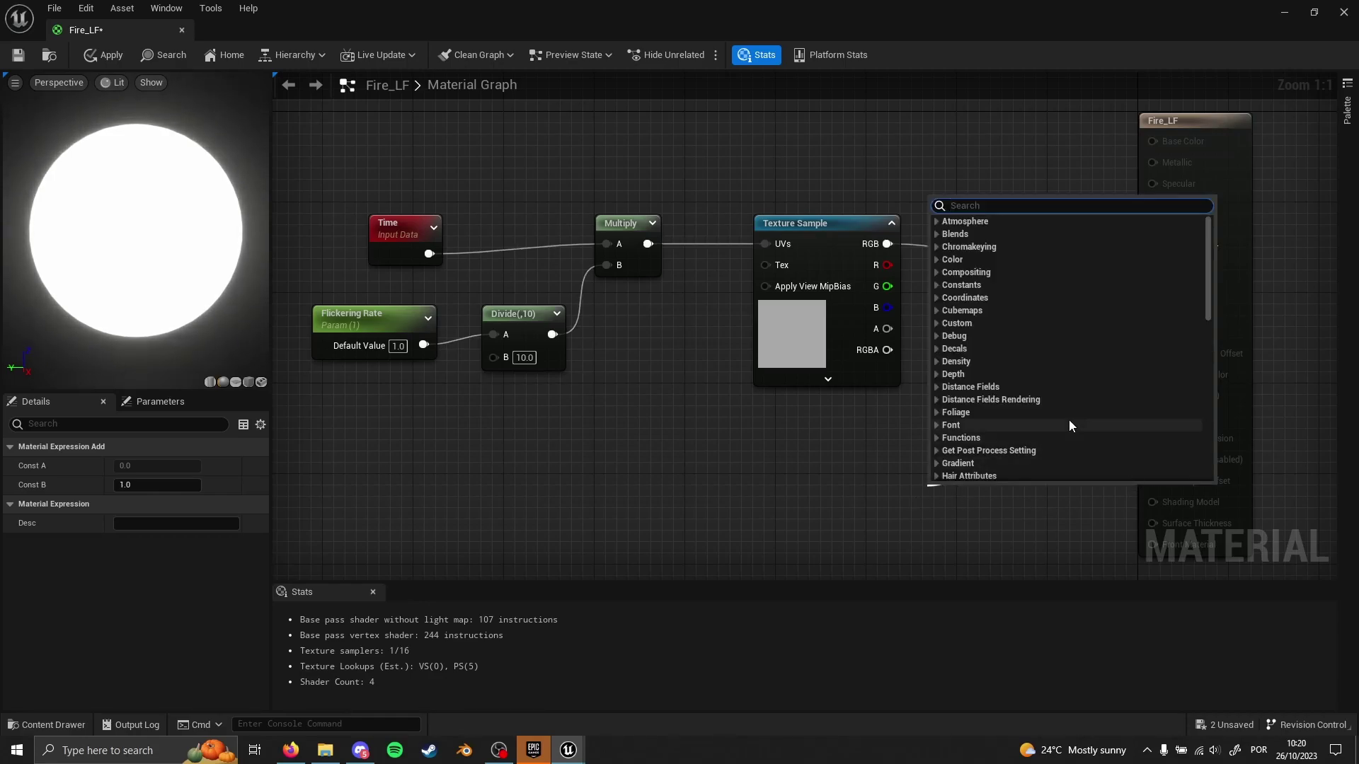
type("1")
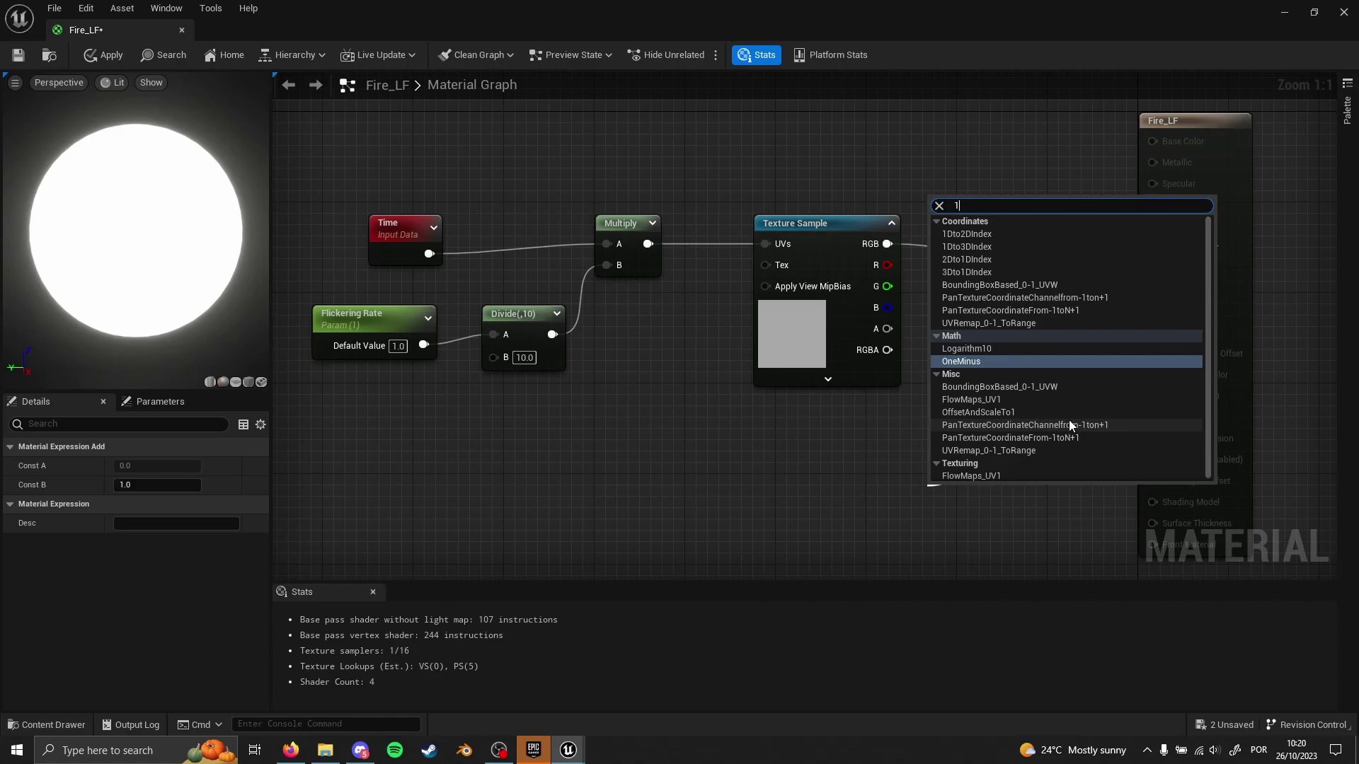
key("Return")
left_click_drag(945, 495, 918, 451)
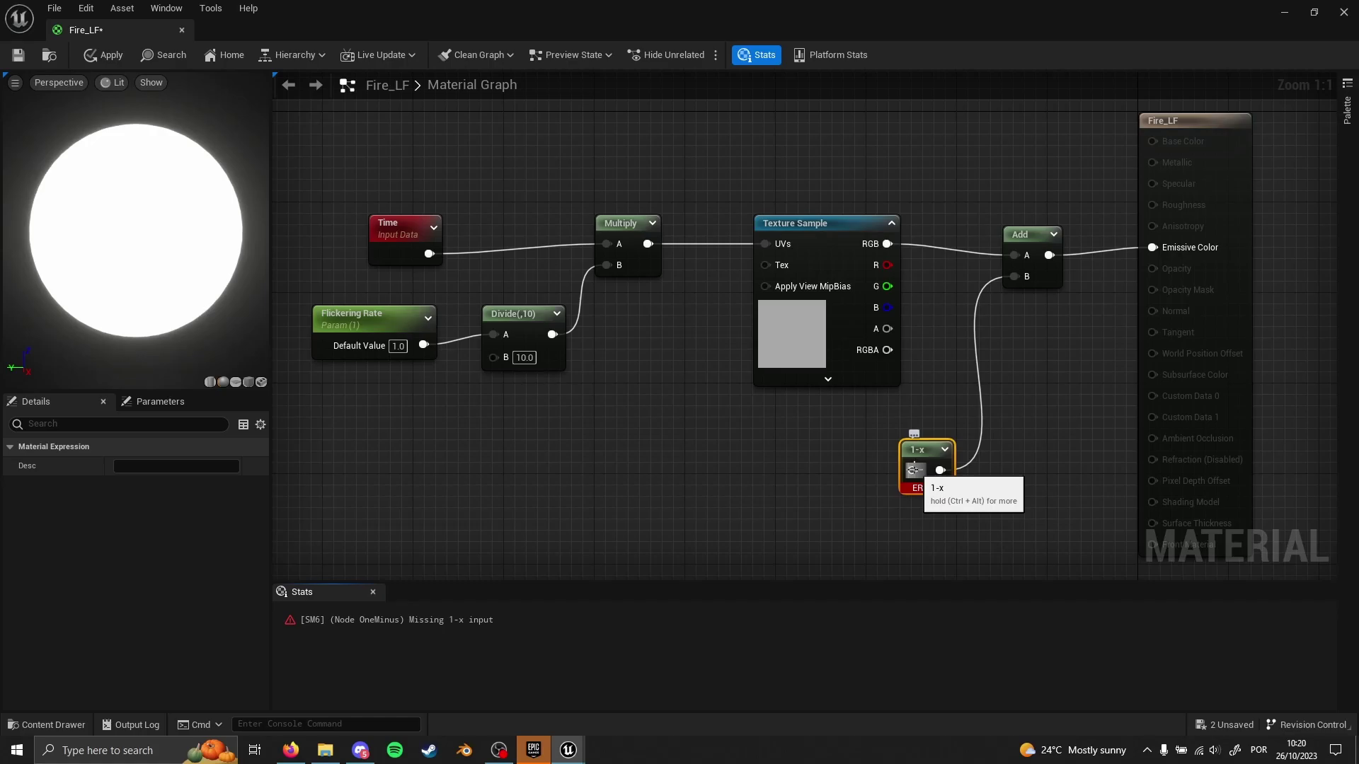
Promote the 1-x node's input to a parameter named Flickering Additive and place the parameter beside the 1-x node
right_click(913, 471)
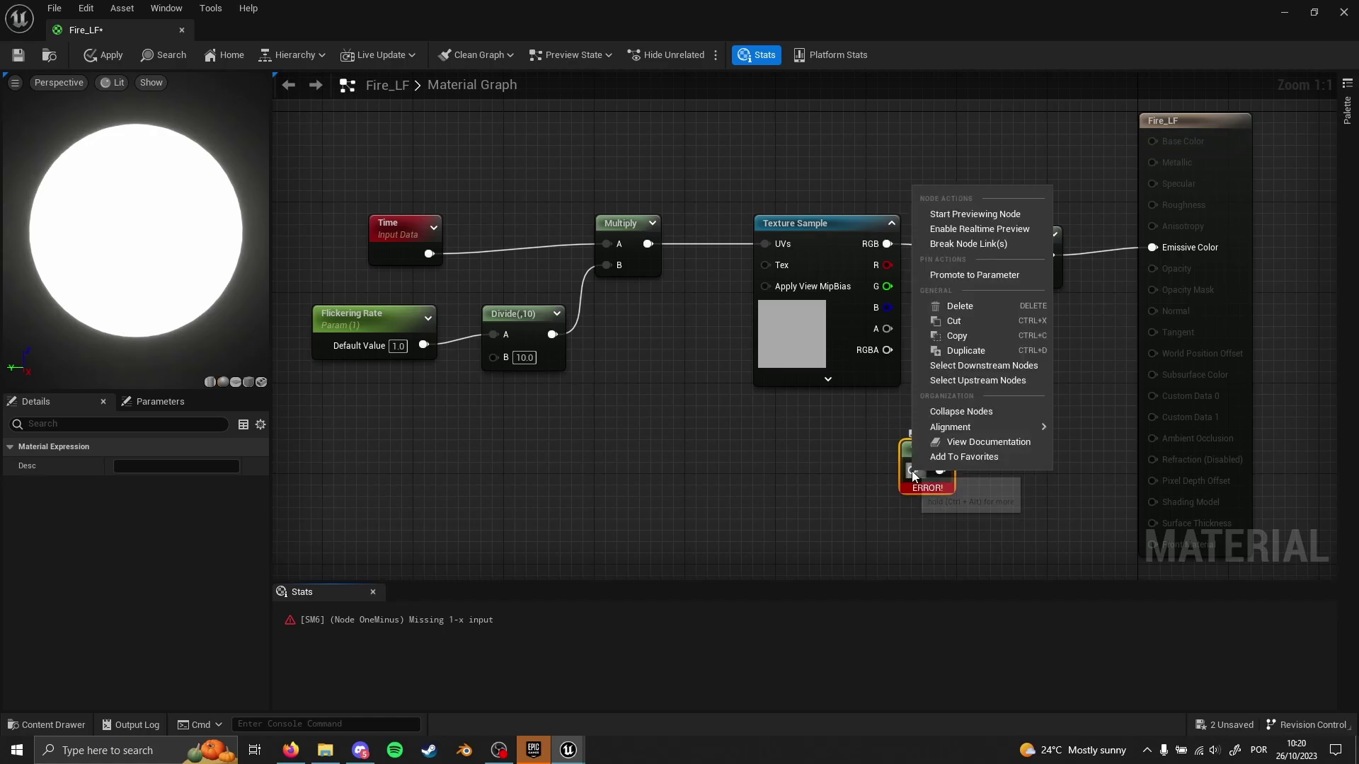
left_click(964, 275)
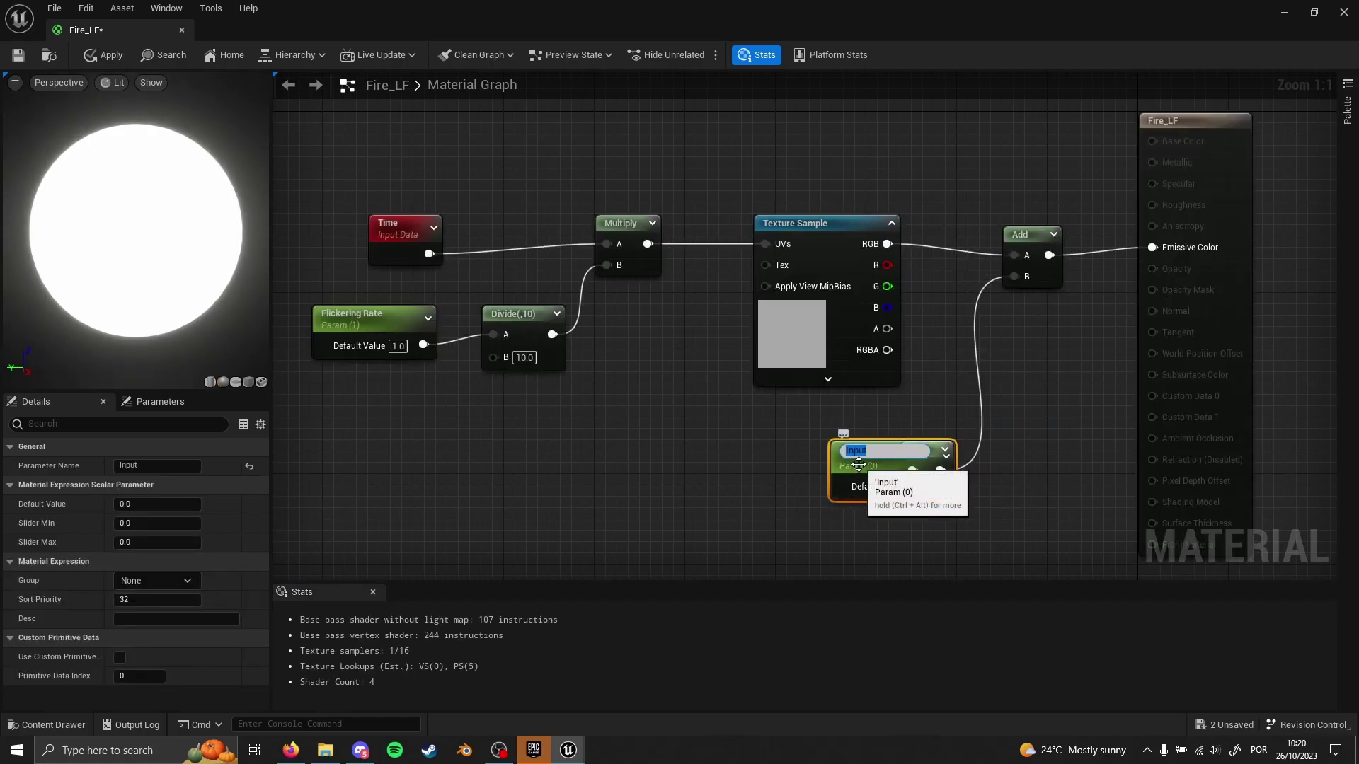
type("Flickering Add")
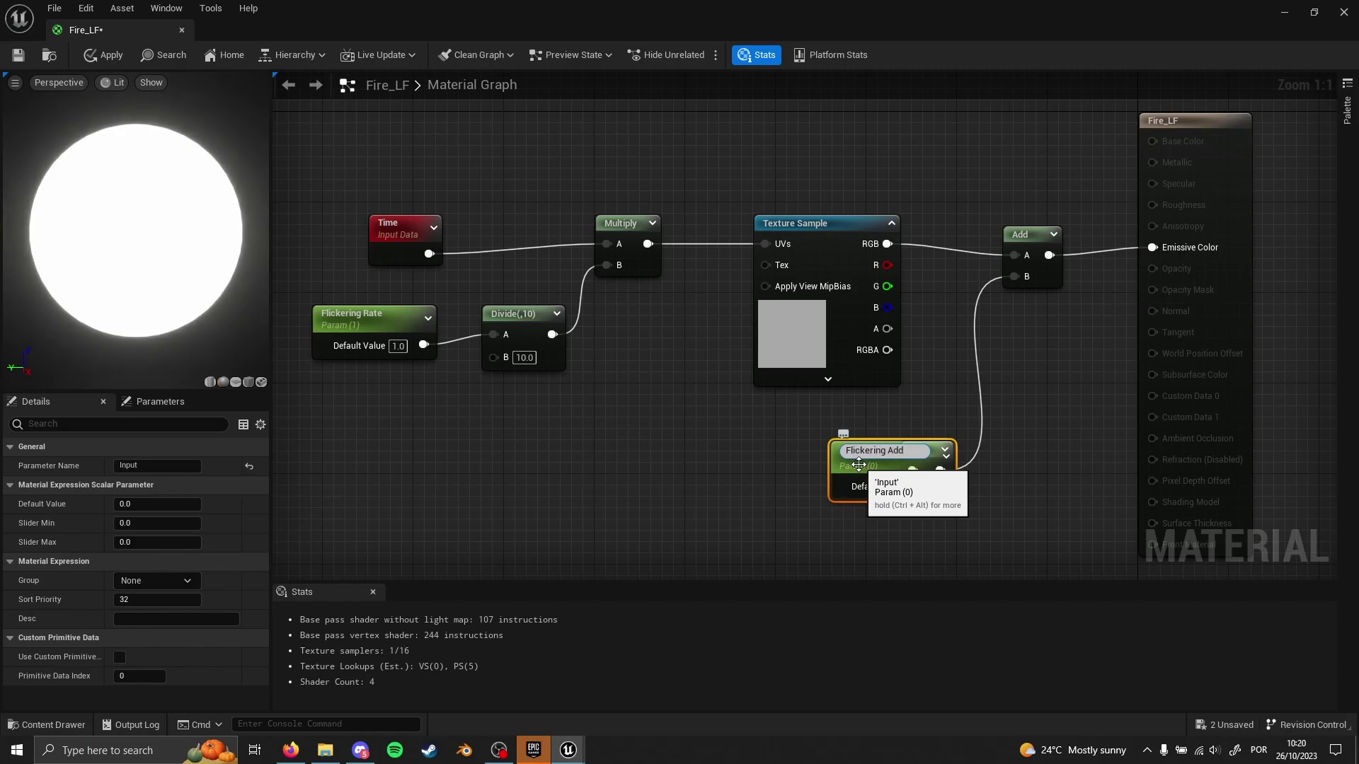
type("itive")
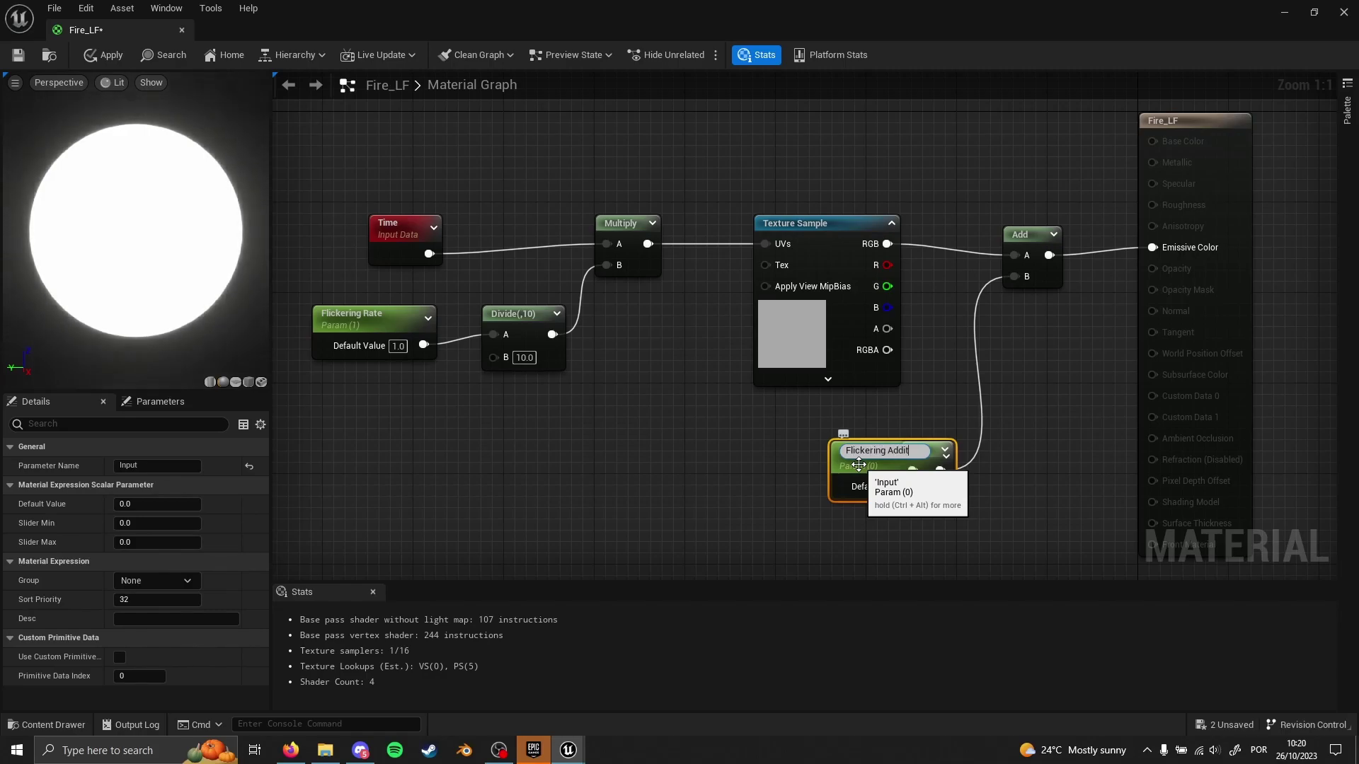
key("Return")
left_click_drag(857, 453, 771, 451)
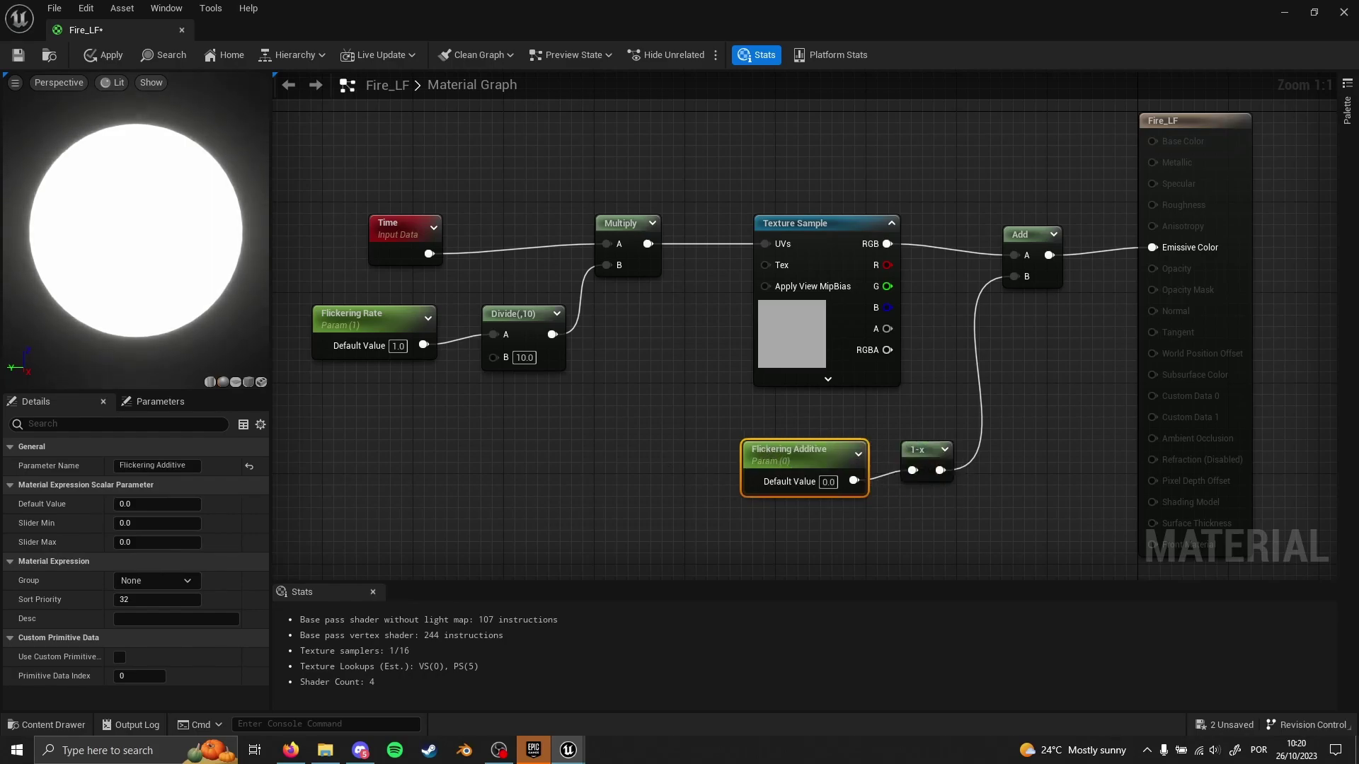
Move the Time node closer to the Multiply node, roughly level with its A input
right_click_drag(661, 452, 612, 442)
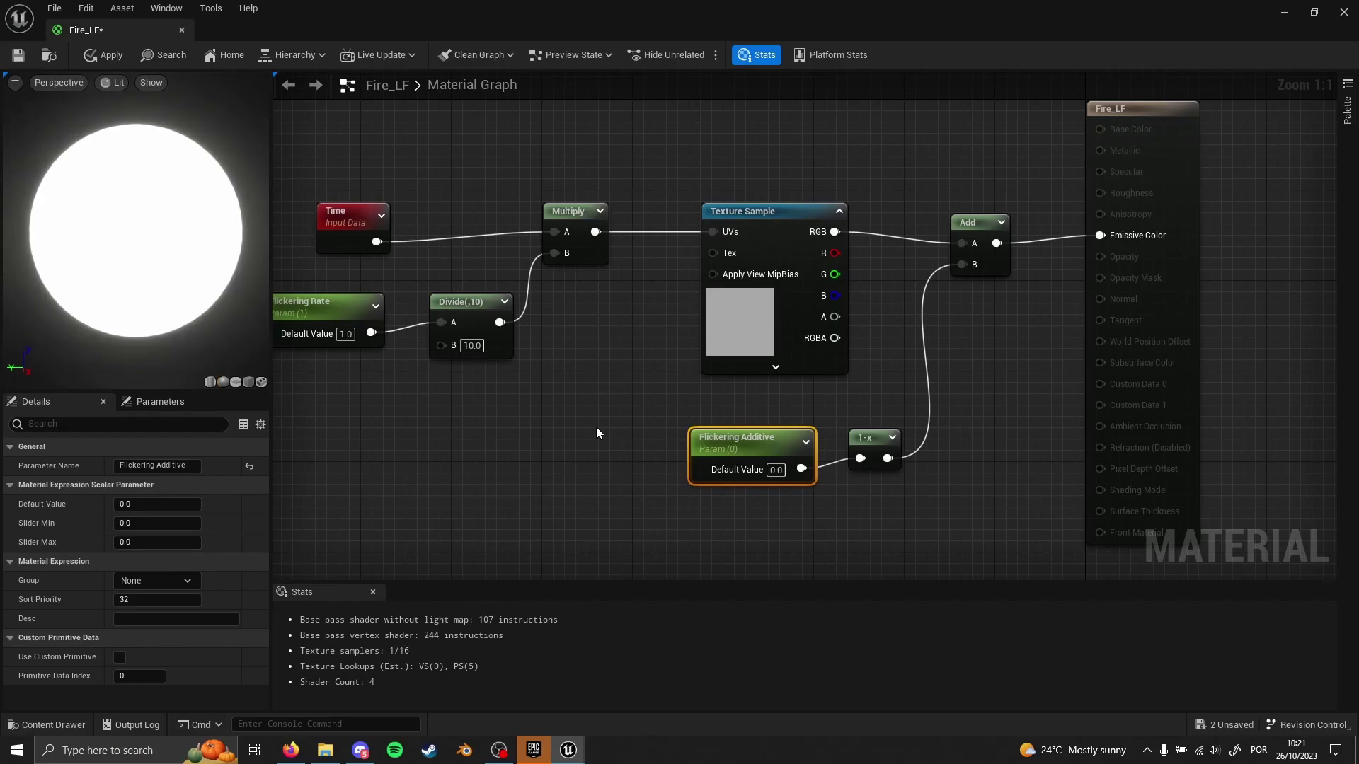
right_click_drag(653, 395, 607, 402)
left_click(729, 475)
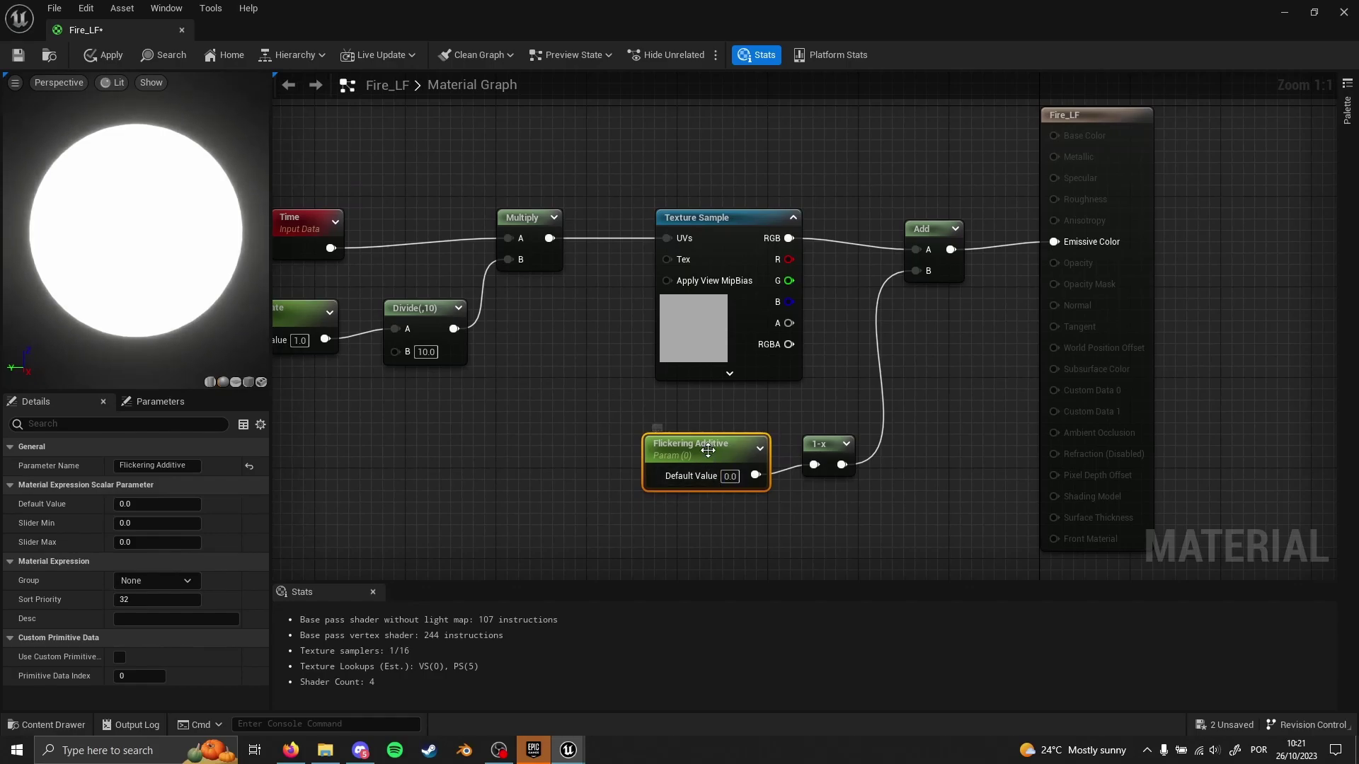
right_click_drag(878, 508, 958, 512)
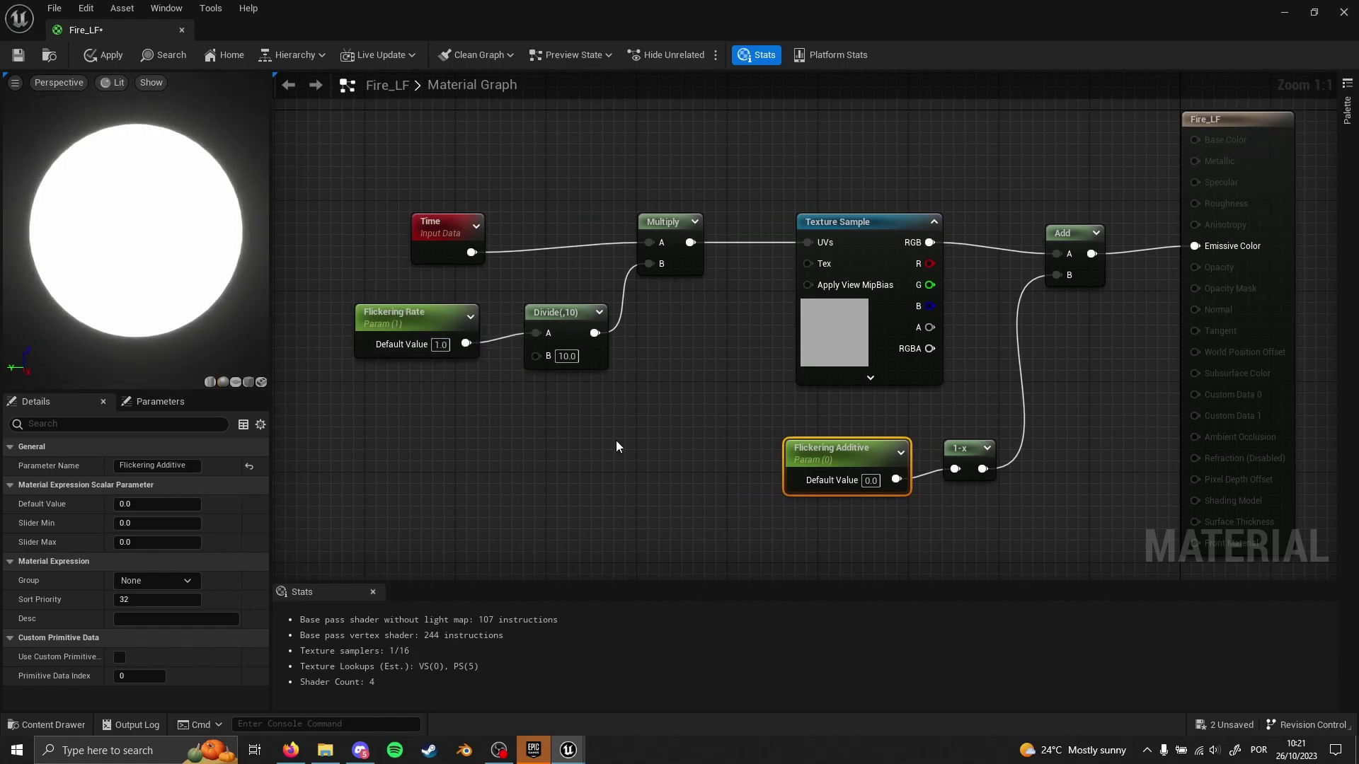
right_click_drag(615, 445, 607, 440)
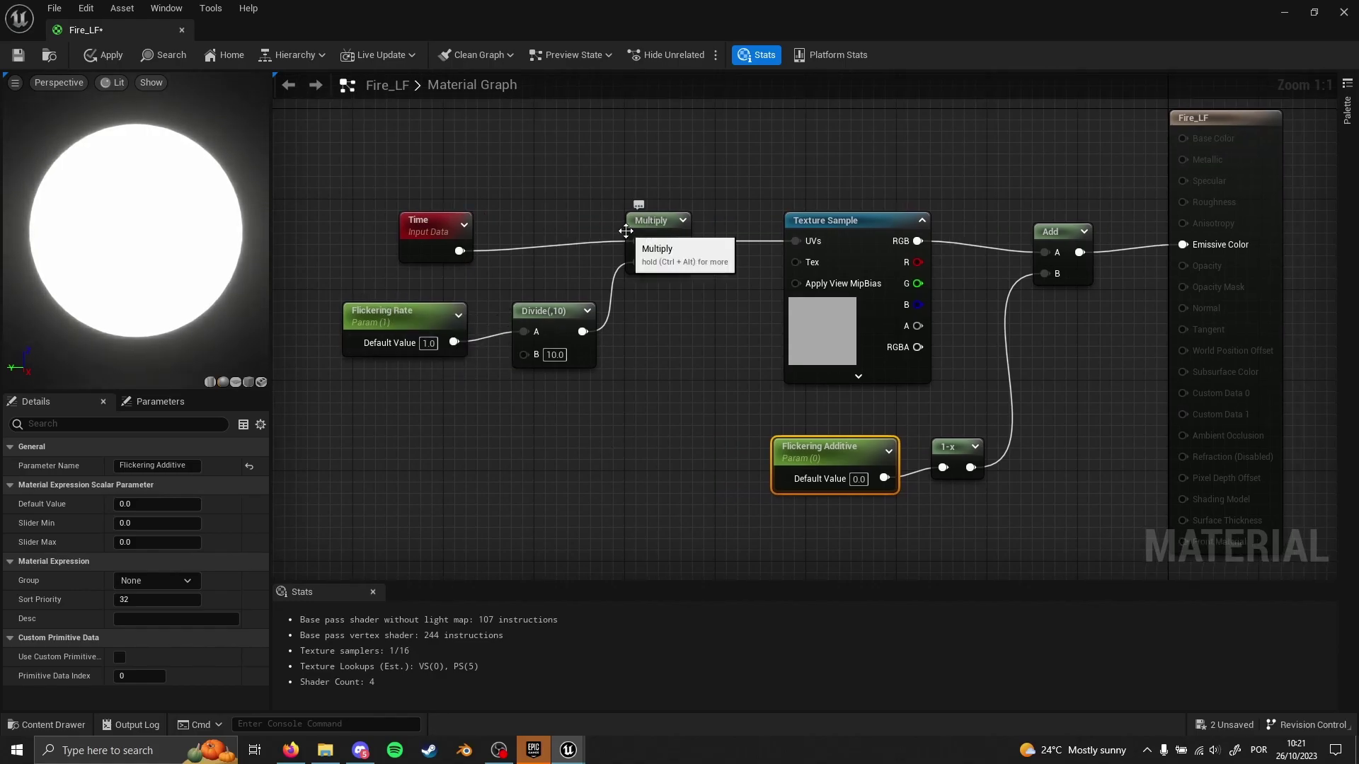
right_click_drag(697, 409, 713, 434)
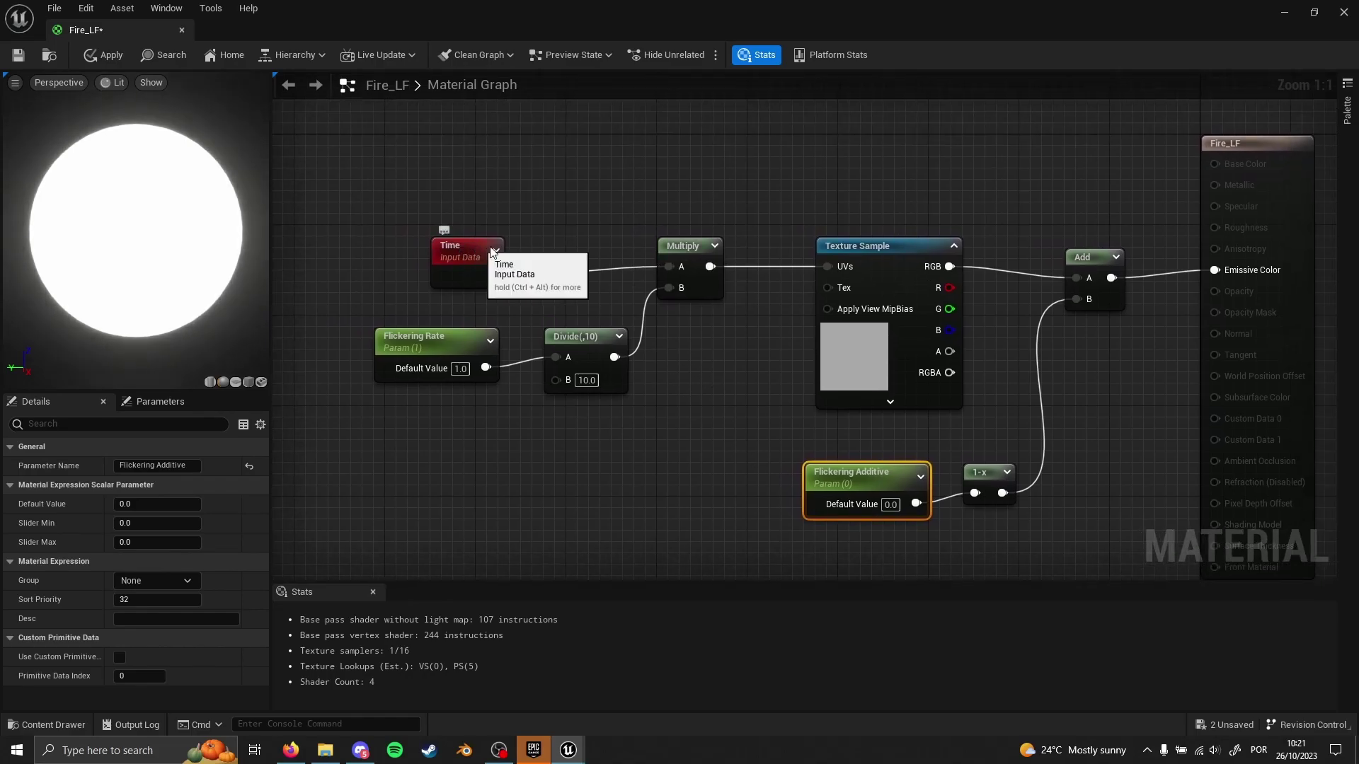
left_click_drag(455, 247, 521, 233)
Set the Flickering Additive parameter's default value to 0.3
right_click_drag(763, 436, 637, 425)
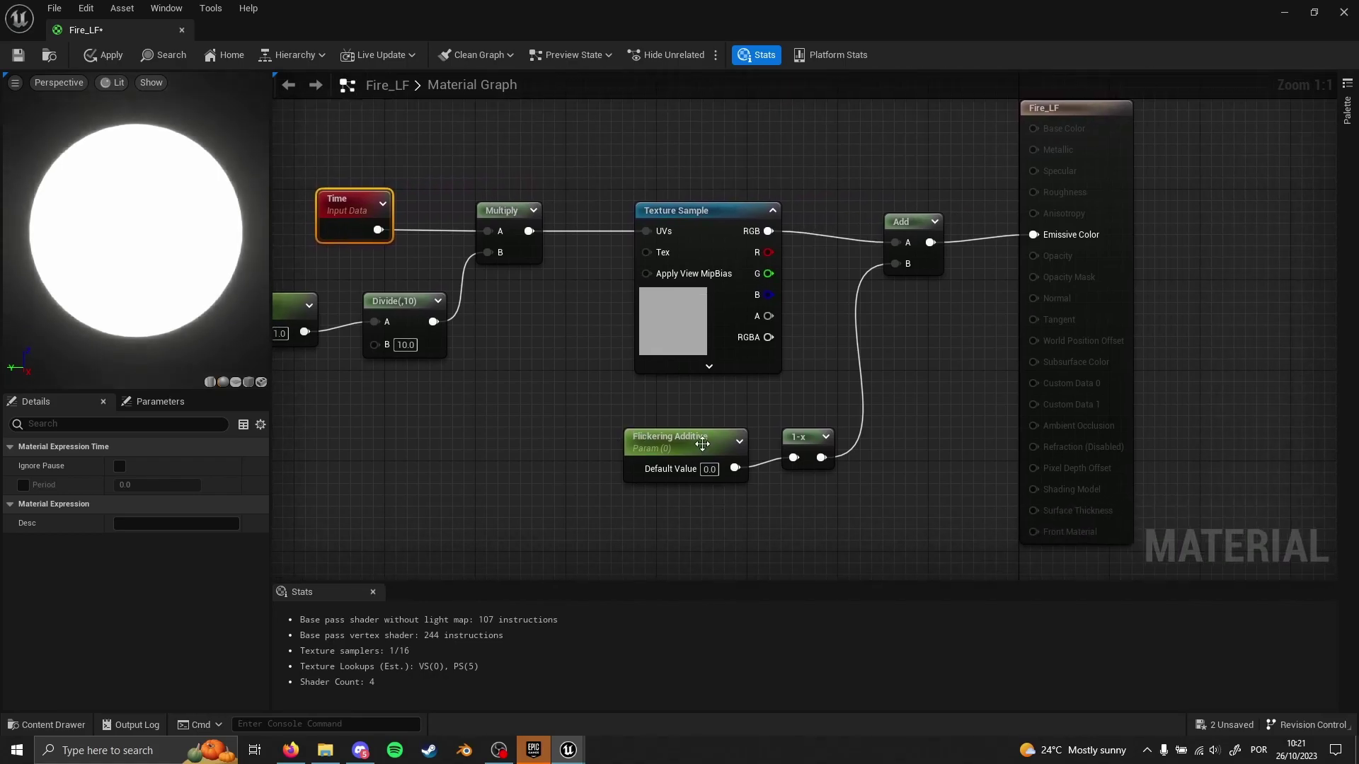
right_click_drag(763, 496, 710, 489)
left_click(658, 464)
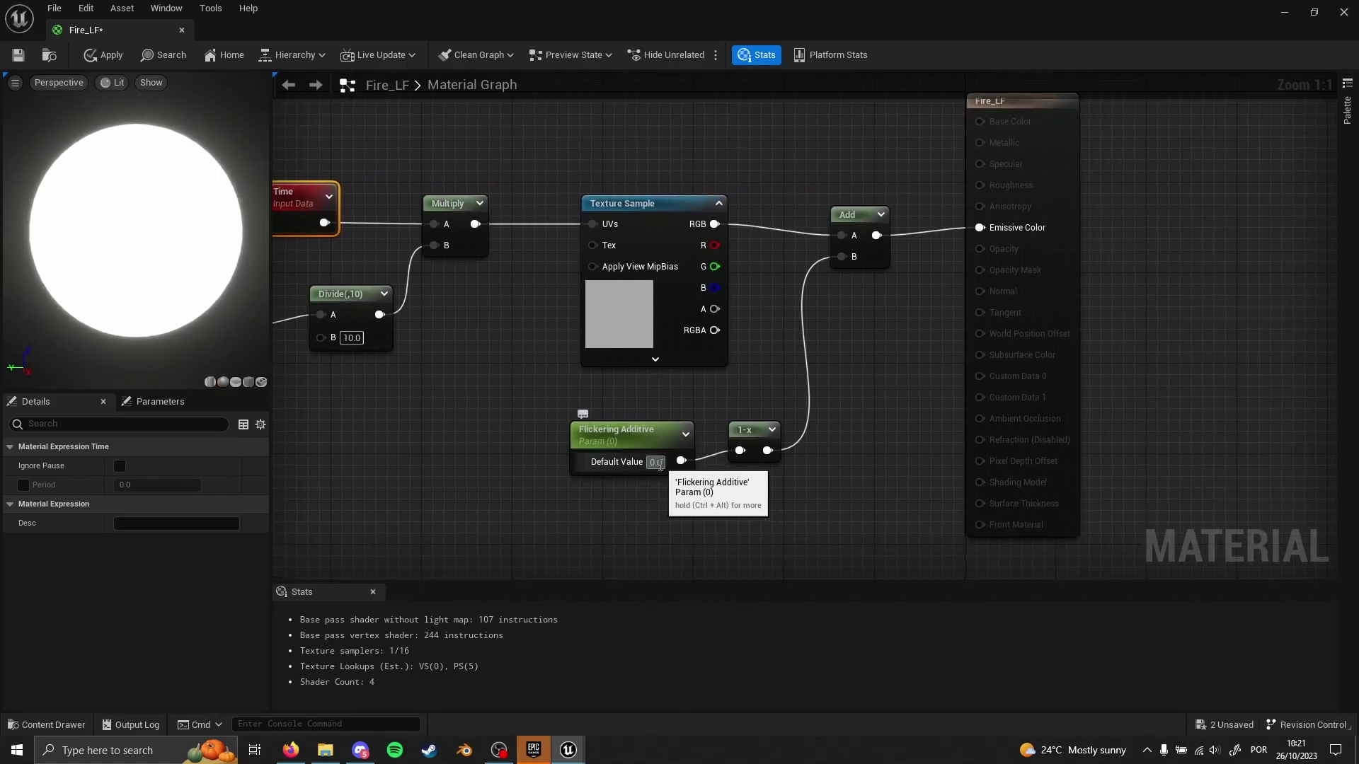
type(".3")
key("Return")
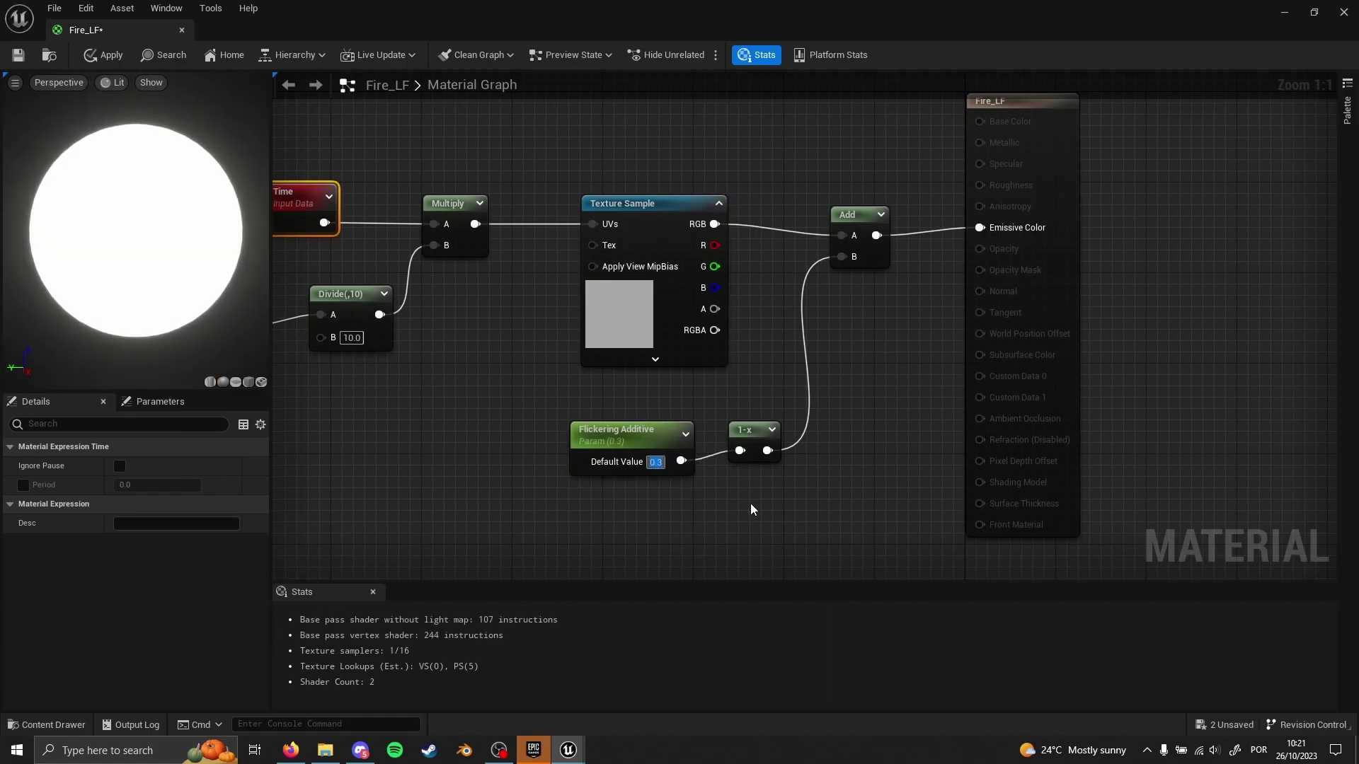
left_click(445, 419)
Set the Flickering Rate parameter's default value to 3.0 and save the Fire_LF material
right_click_drag(446, 418, 637, 439)
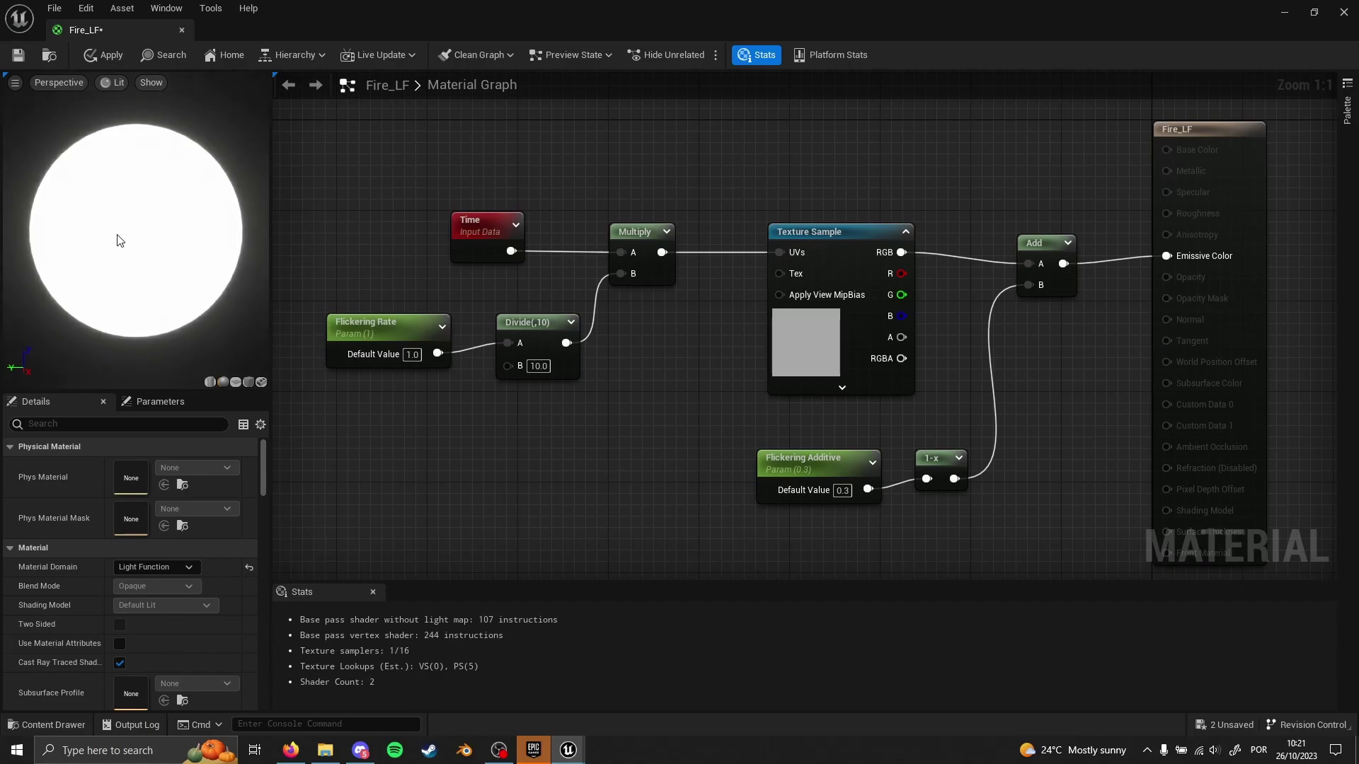
right_click_drag(293, 252, 342, 277)
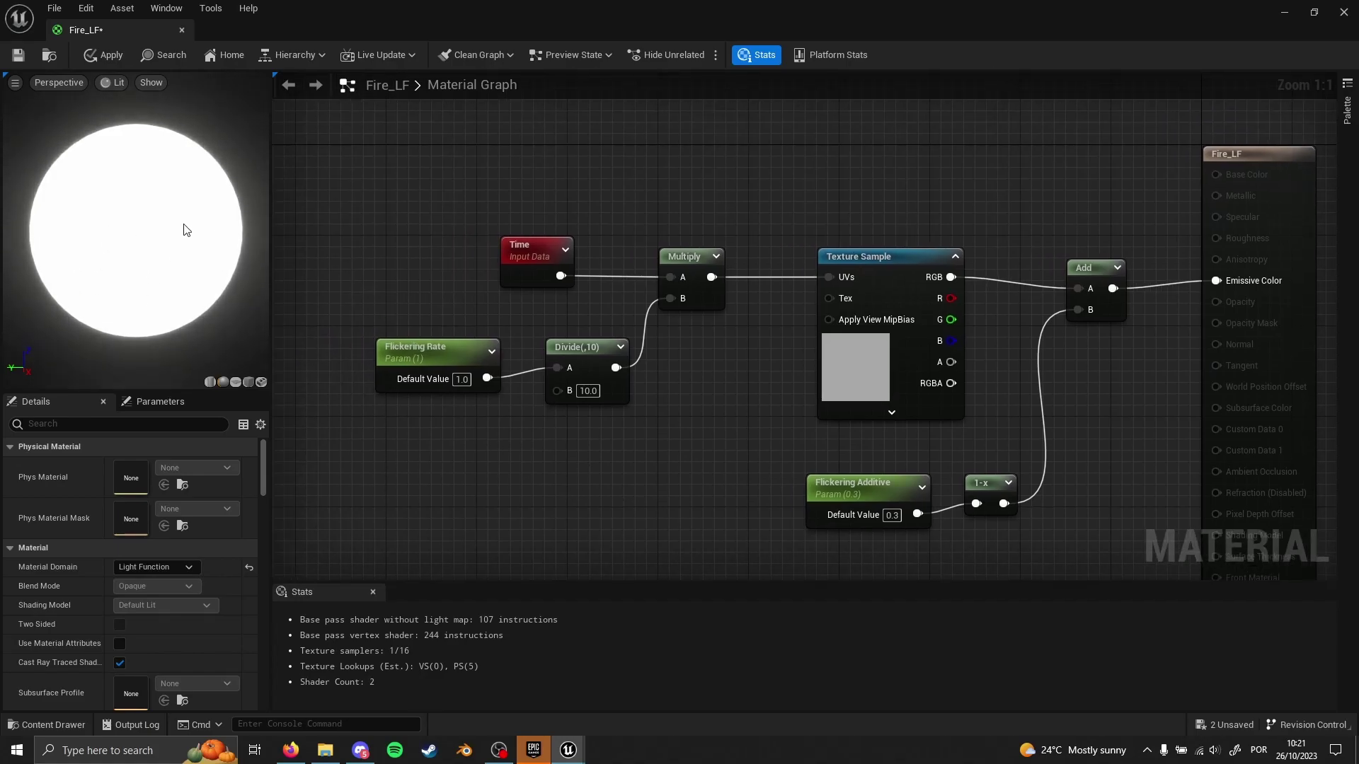
right_click_drag(575, 457, 546, 461)
left_click(432, 388)
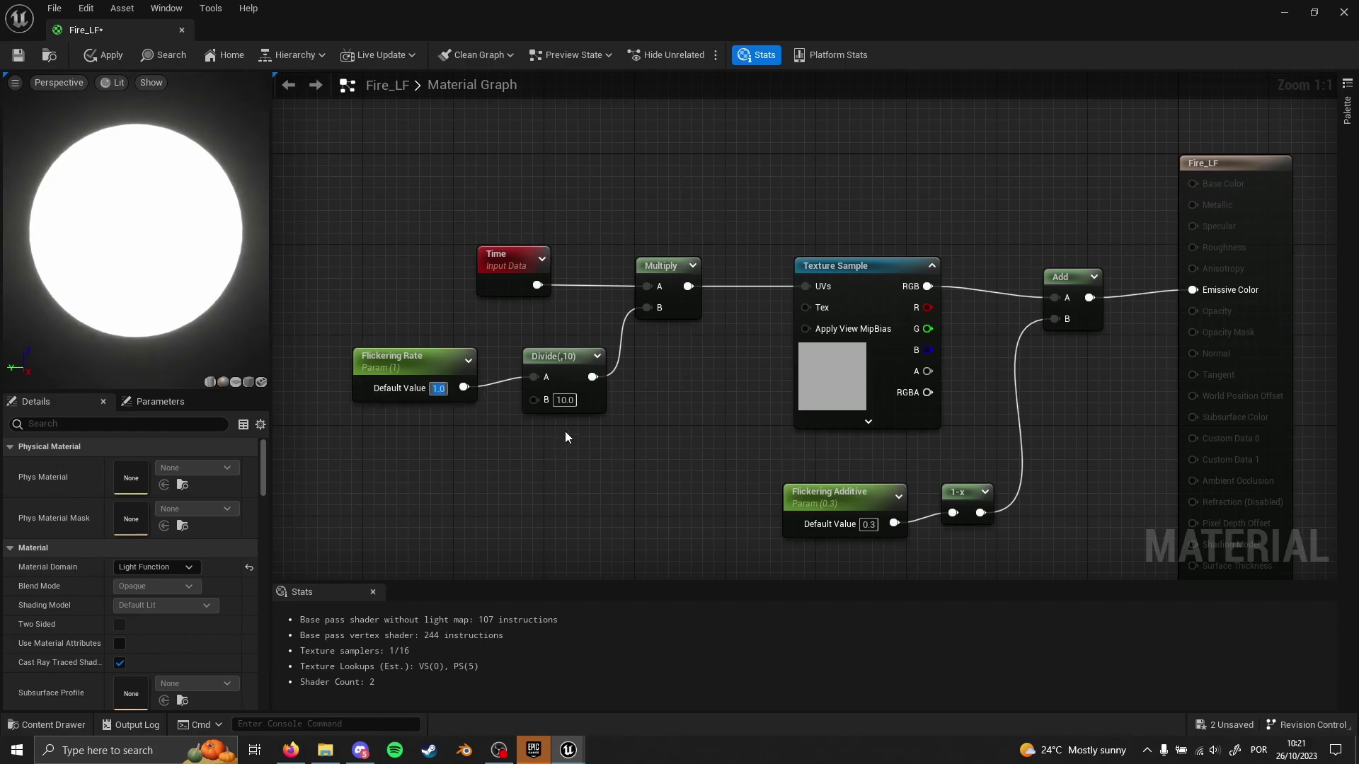
type("3")
key("Return")
key("ctrl+s")
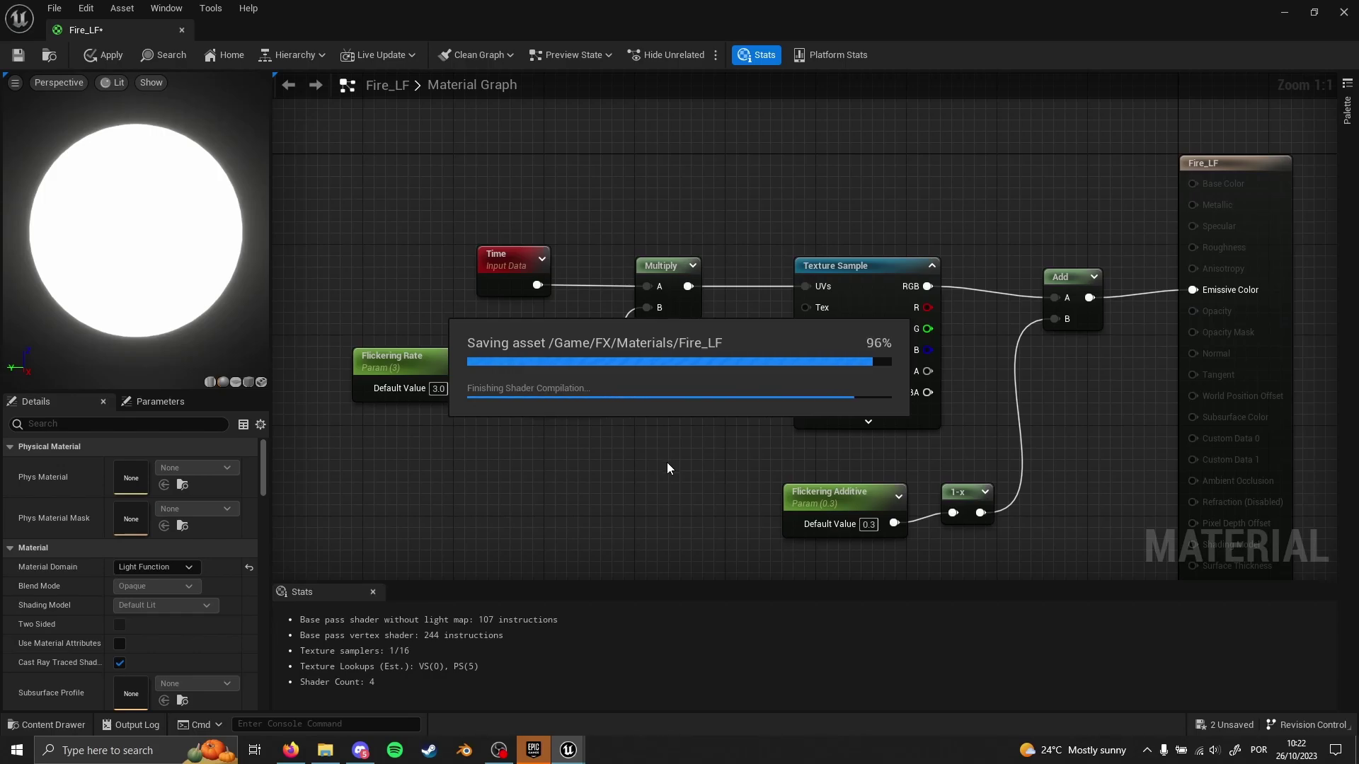
Close the Fire_LF material editor and filter the PointLight actor's details by "light func" in the level
left_click(181, 31)
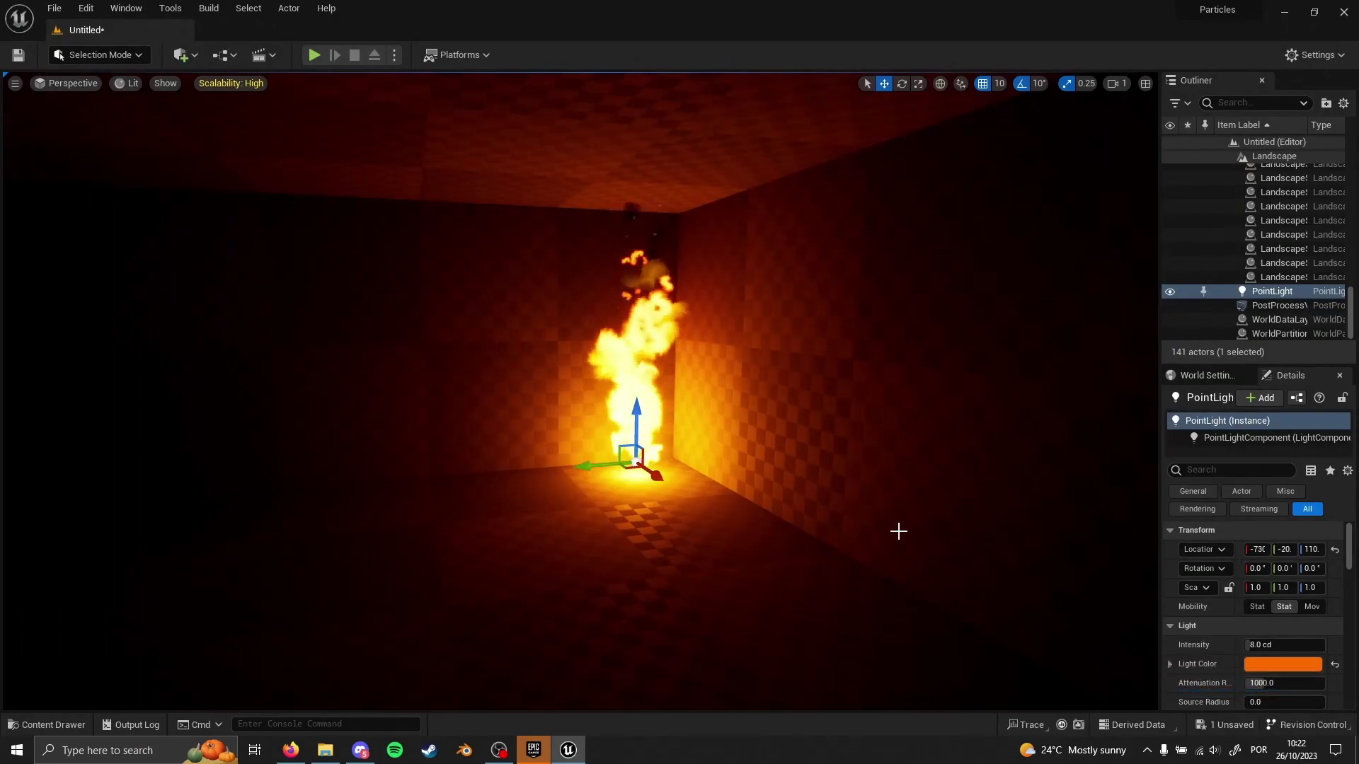
left_click(1262, 294)
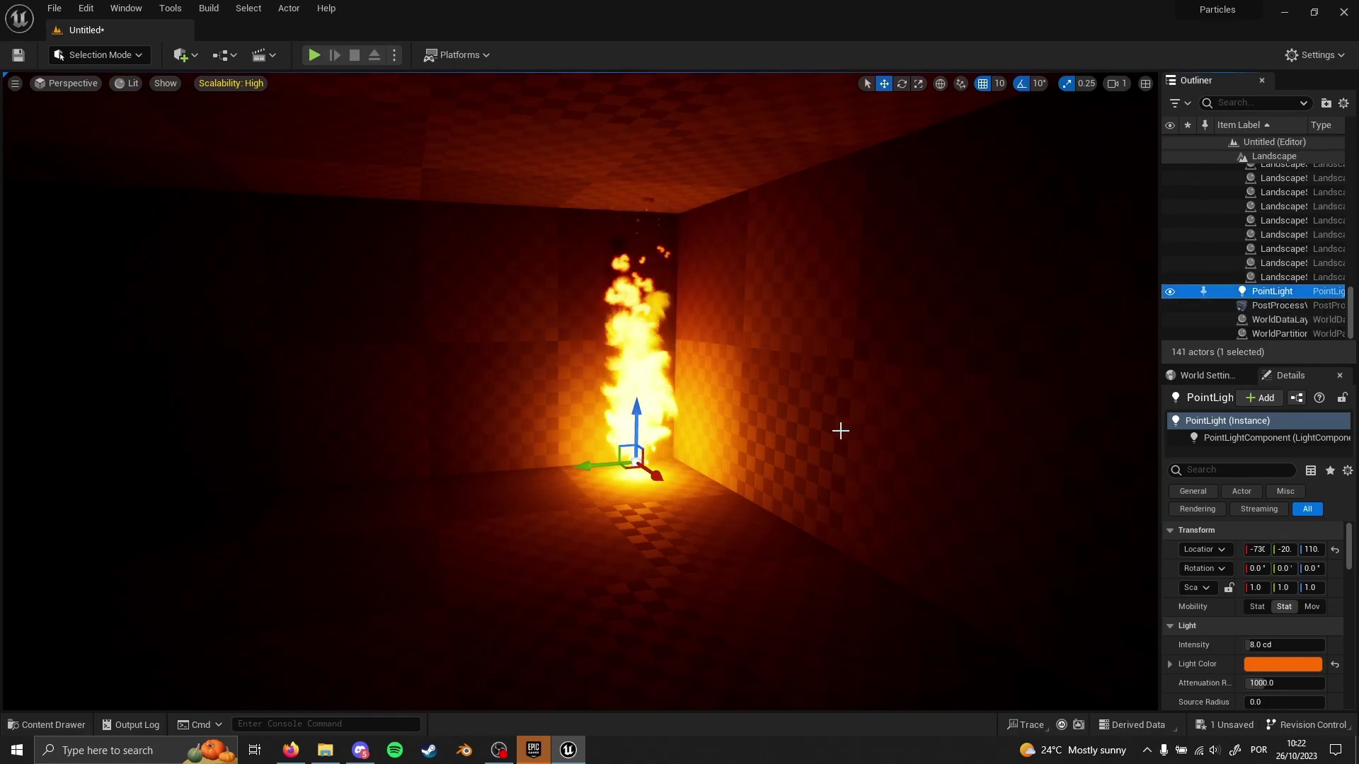
left_click_drag(1163, 494, 1127, 478)
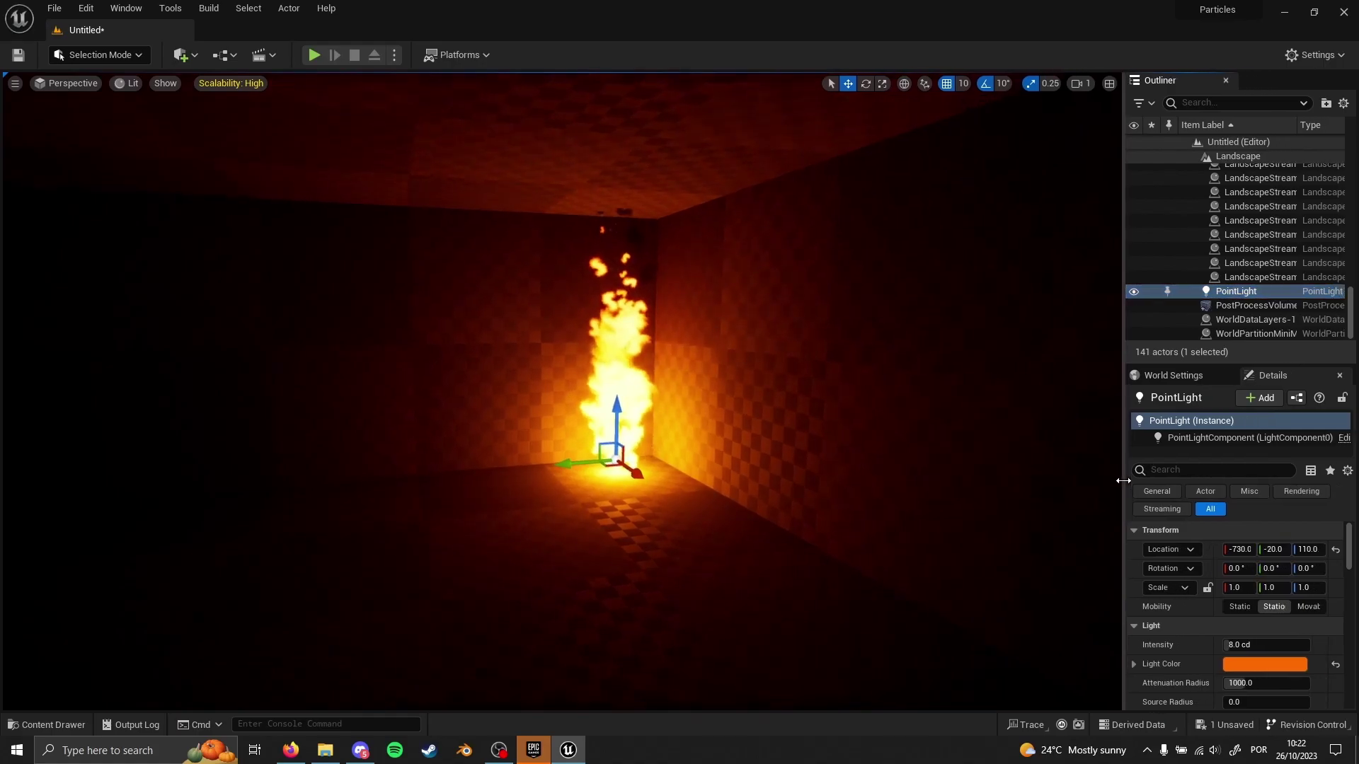
left_click(1209, 472)
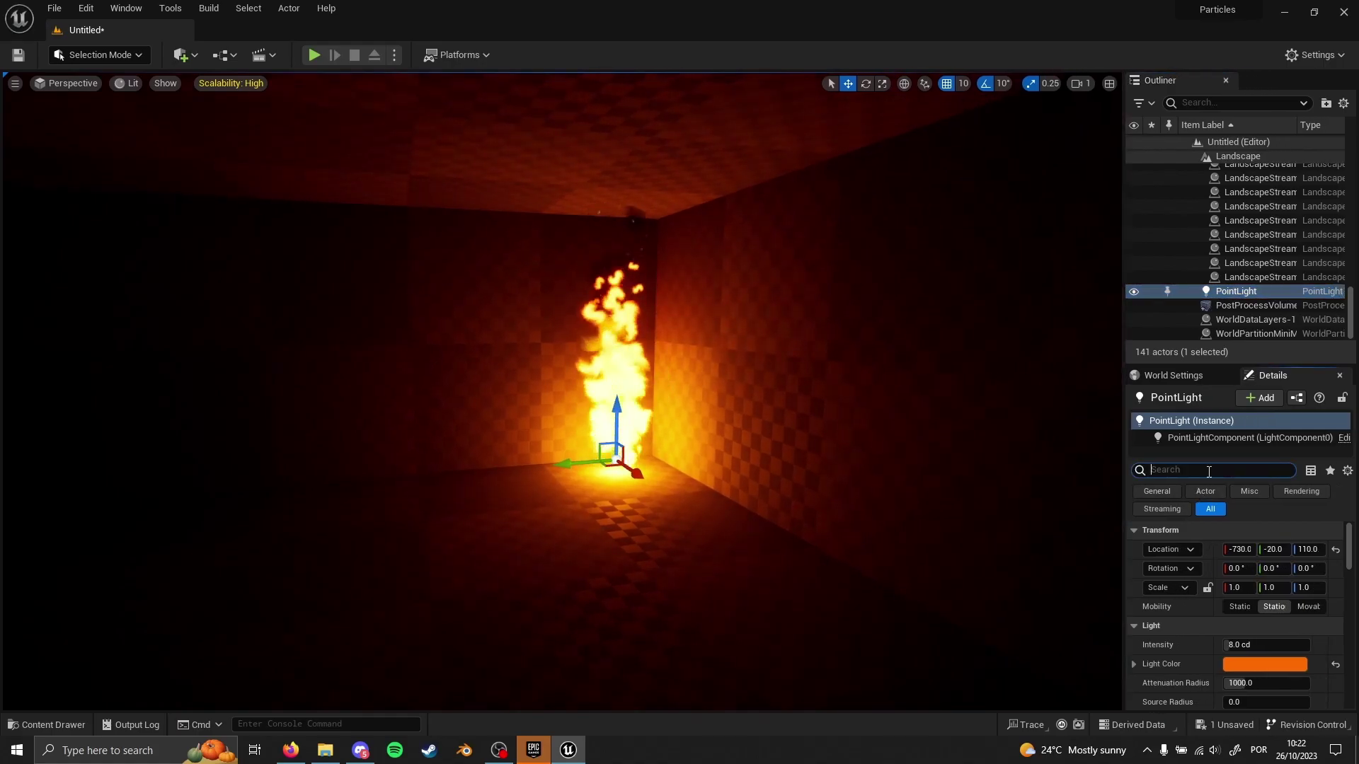
type("ligj")
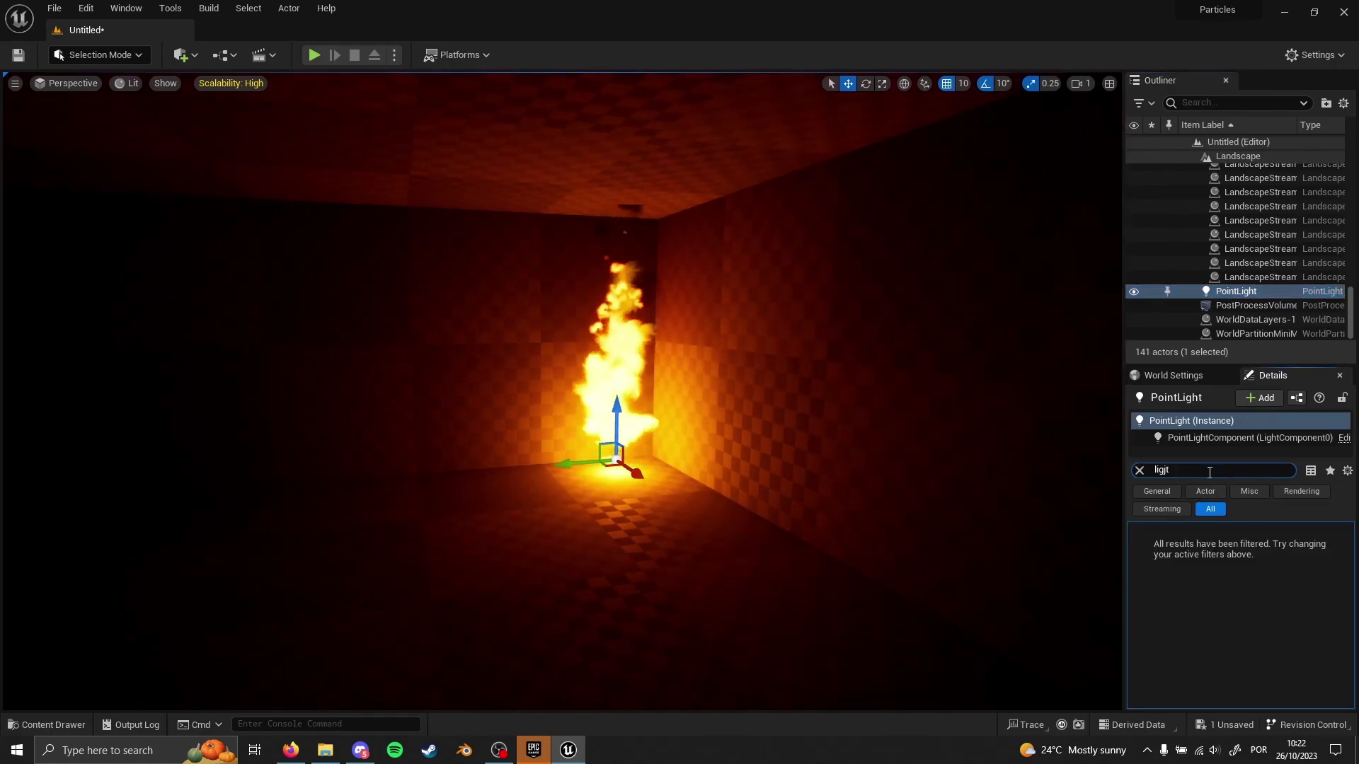
key("BackSpace")
type("ht func")
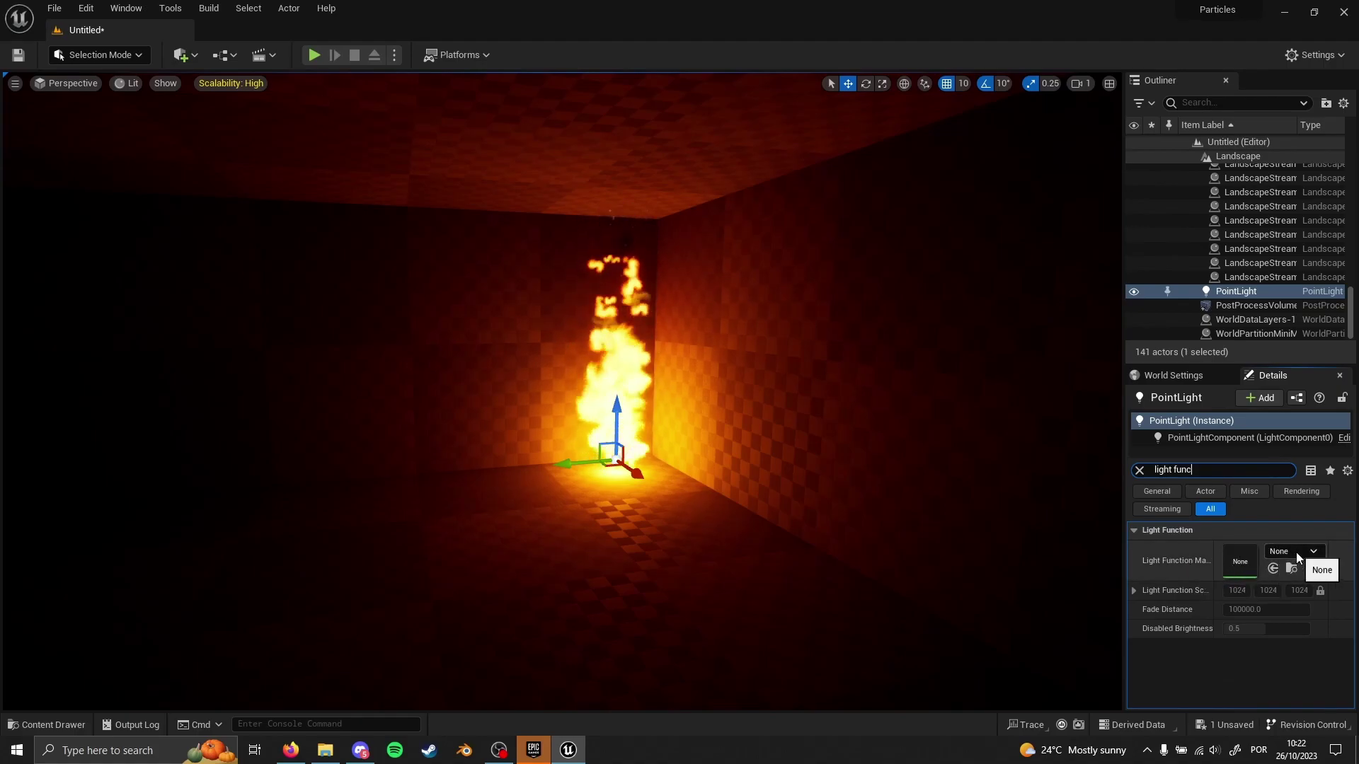
left_click(1225, 578)
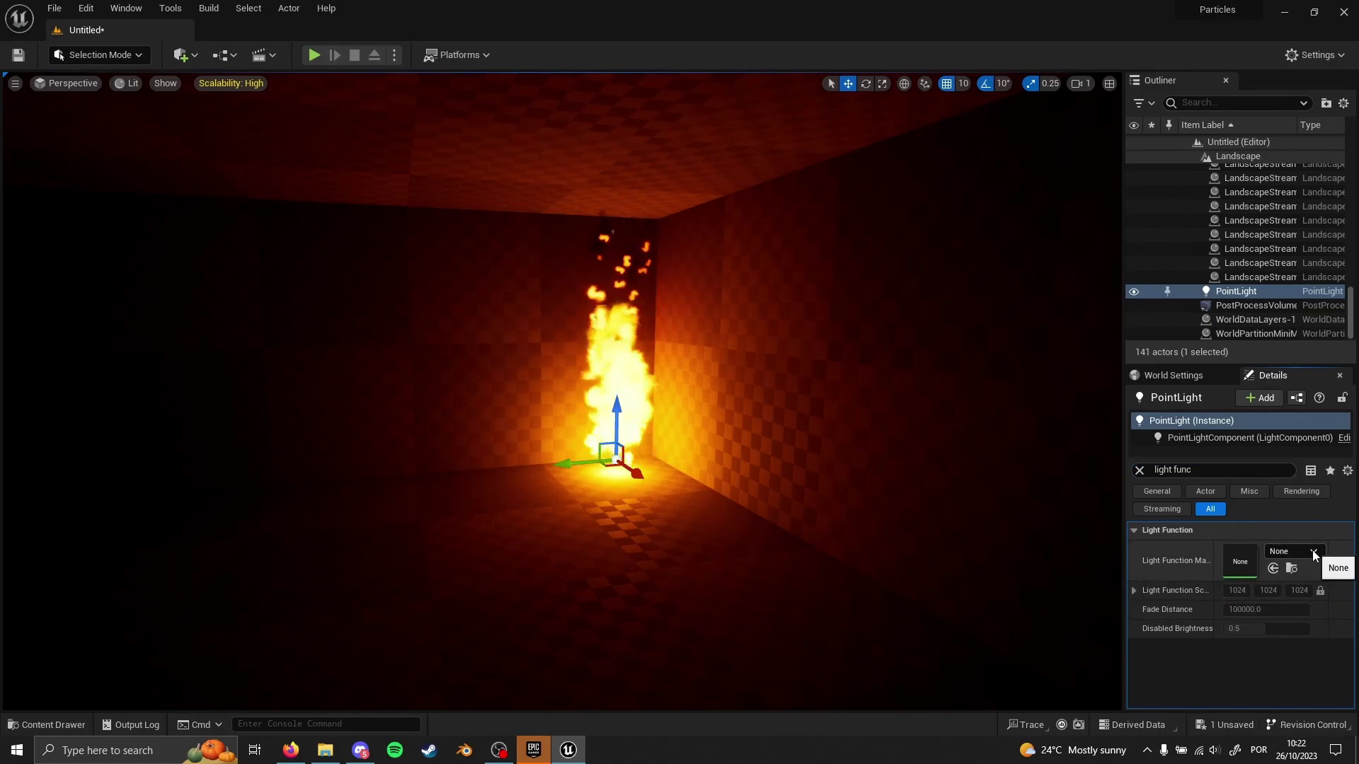
Create a material instance of Fire_LF in the FX/Materials folder, keeping its default name, and save it
key("ctrl+space")
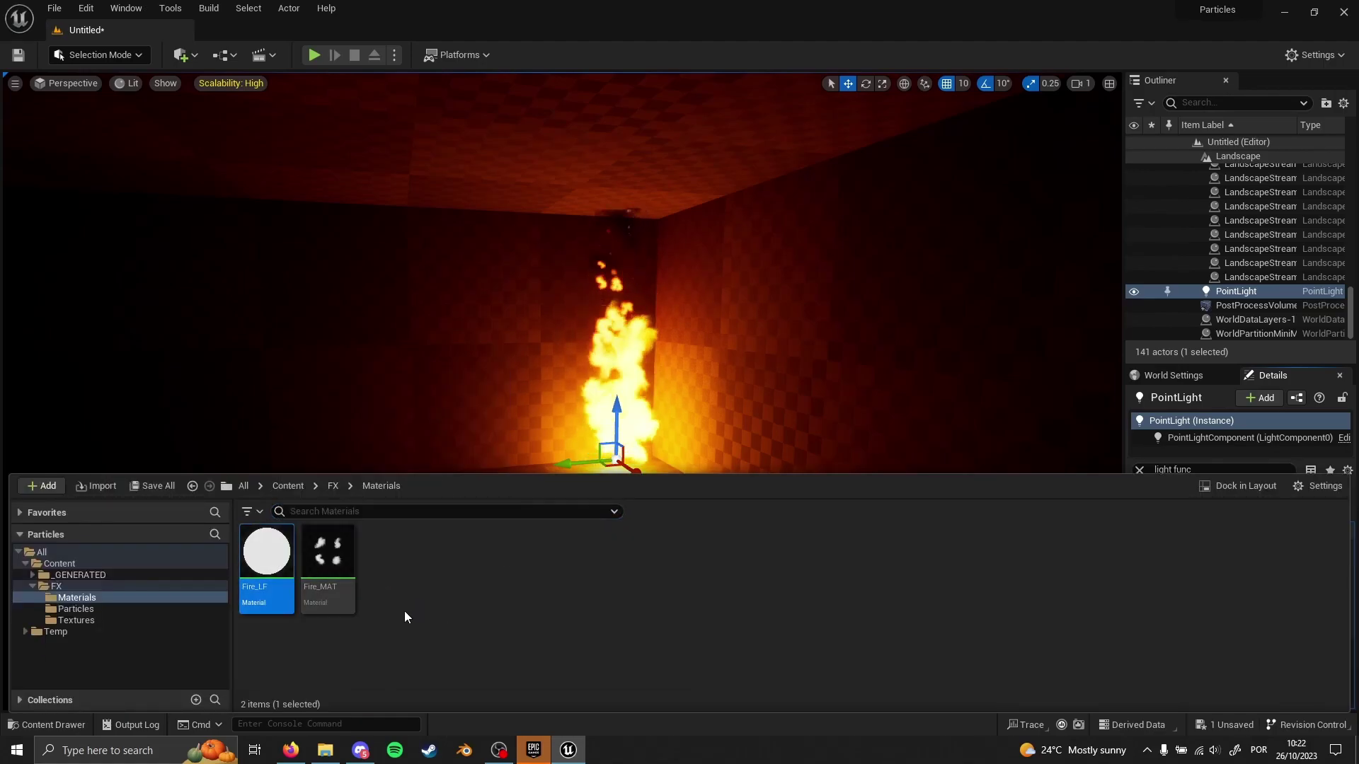
right_click(261, 555)
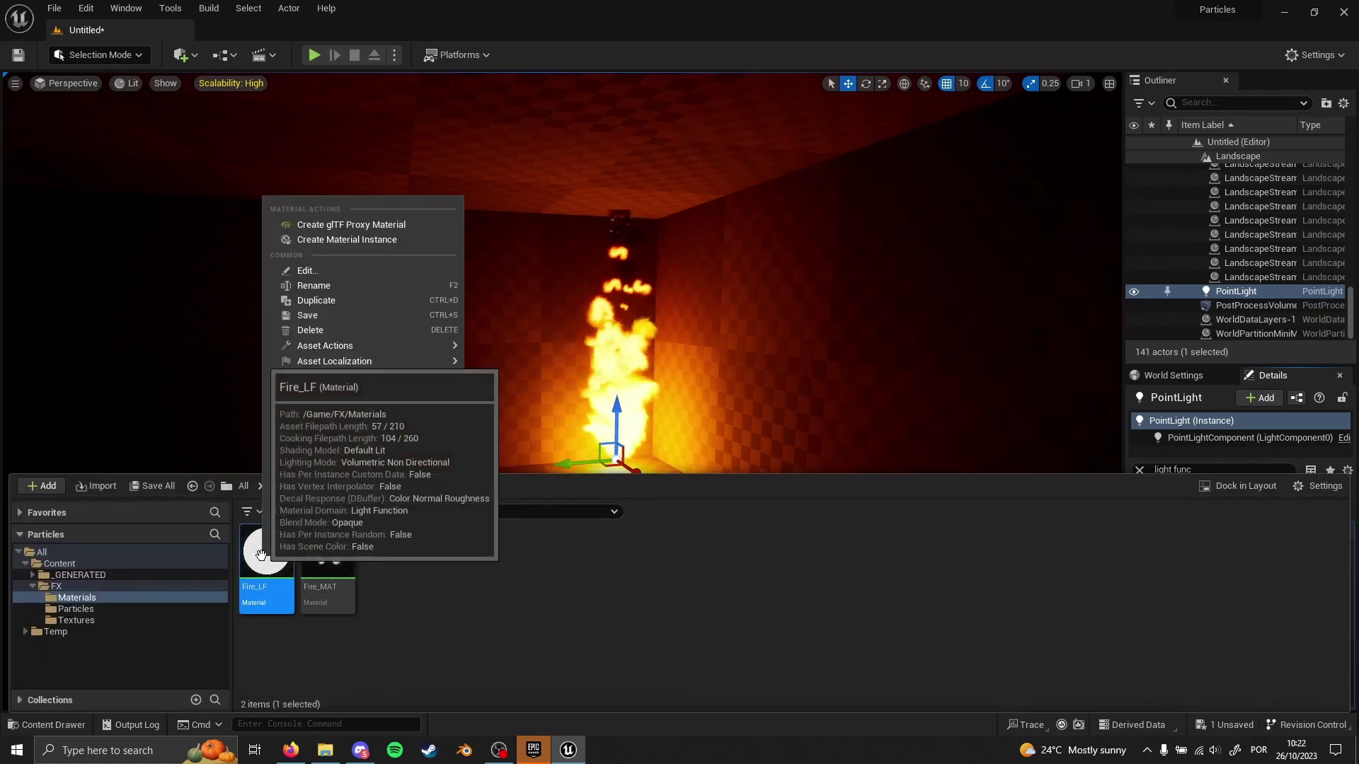
left_click(368, 240)
key("Return")
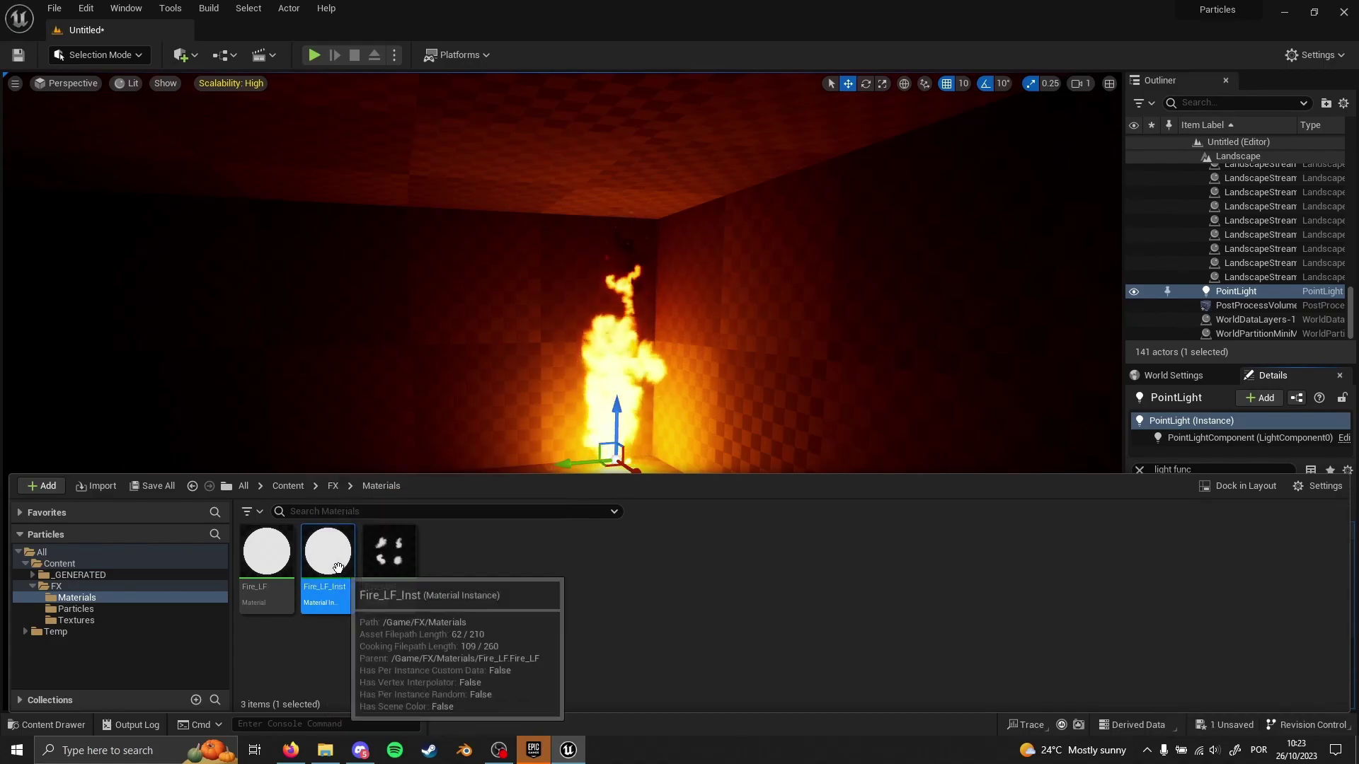
key("ctrl+s")
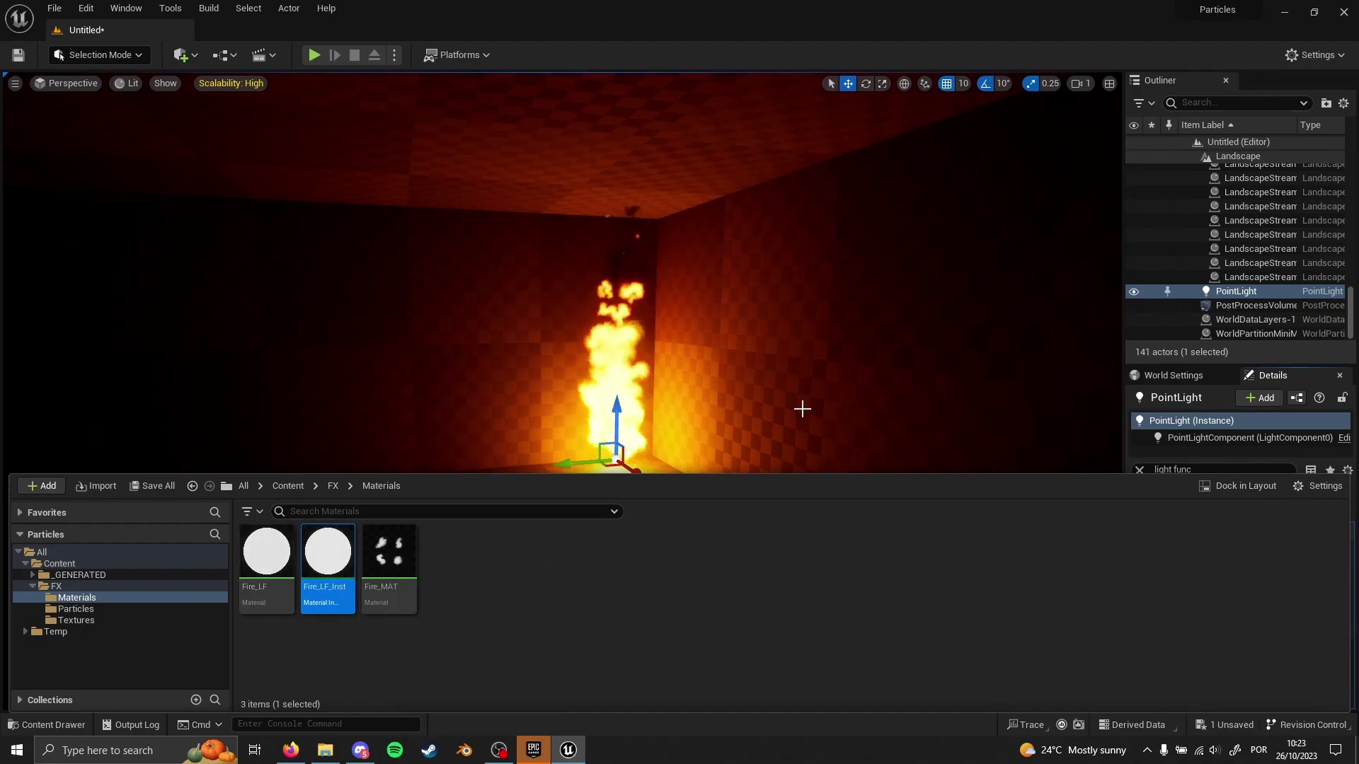
key("ctrl+space")
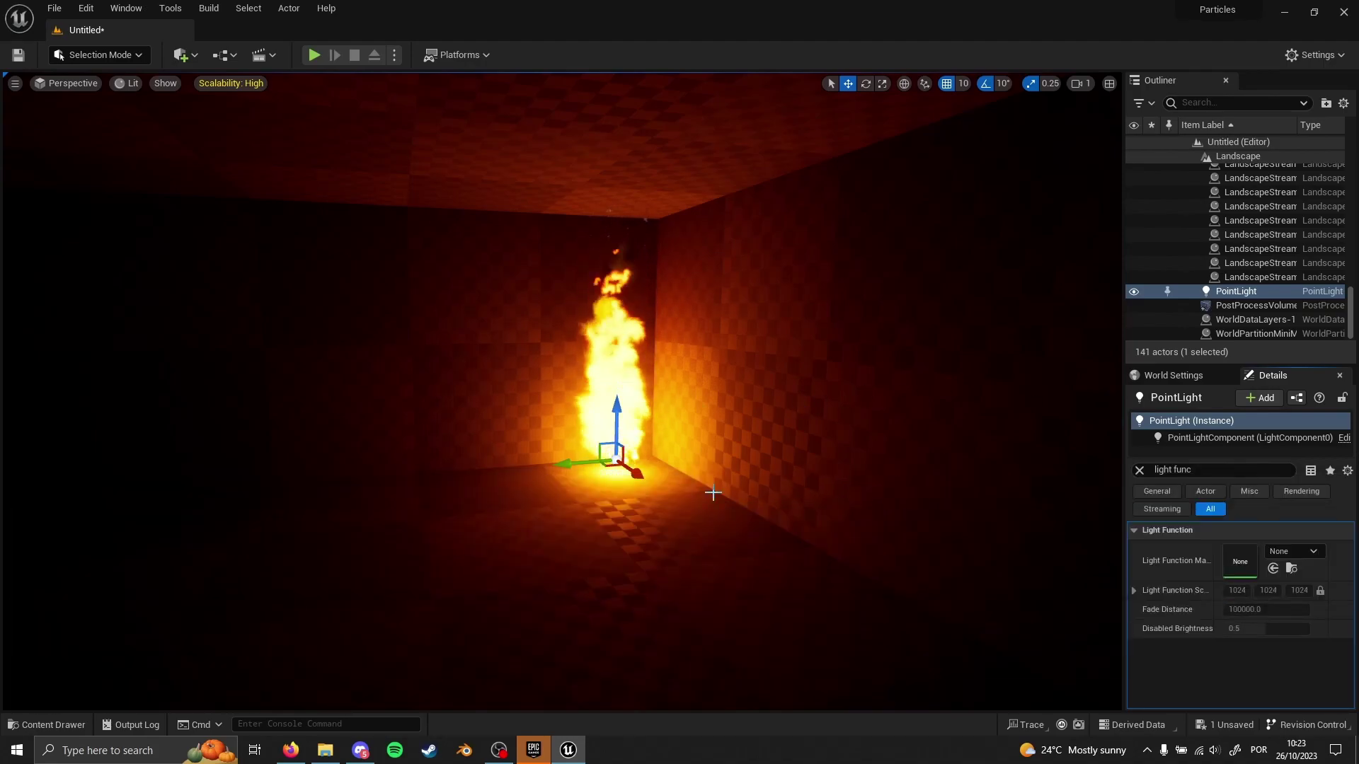
Assign the Fire_LF_Inst material instance as the point light's Light Function Material and deselect the light
left_click(1273, 570)
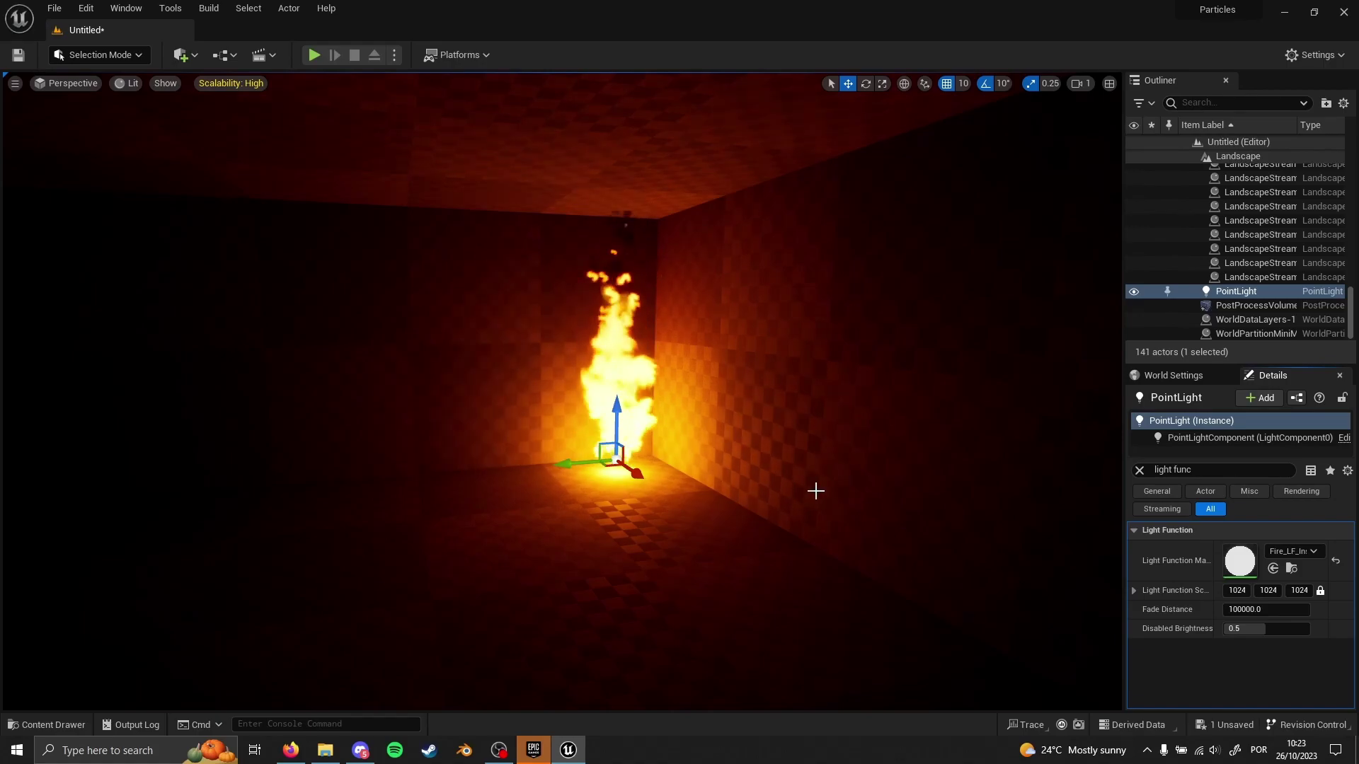
left_click(867, 606)
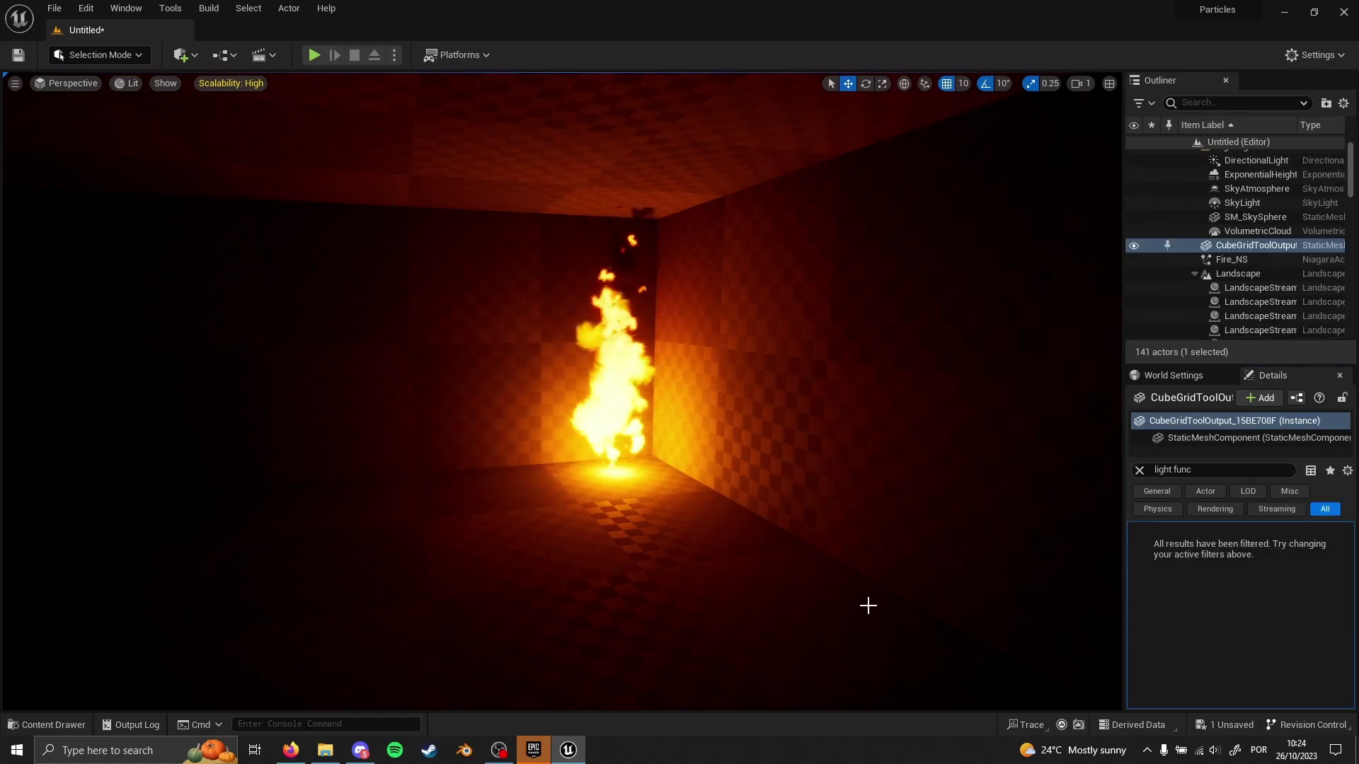